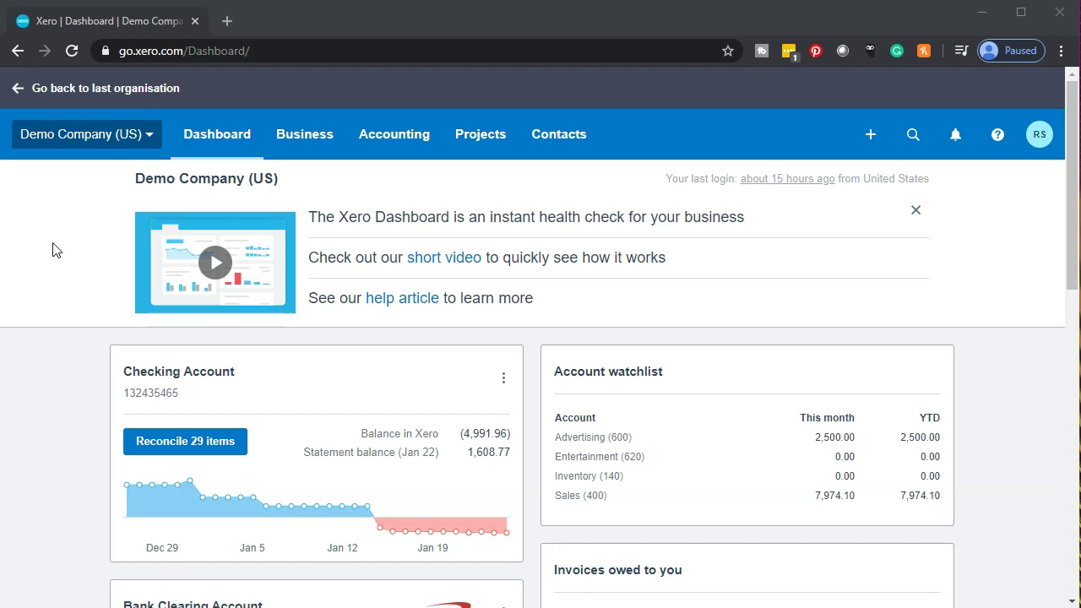
Open the Balance Sheet report for Demo Company (US) from the Accounting menu.
{"action": "left_click", "coordinate": [385, 135]}
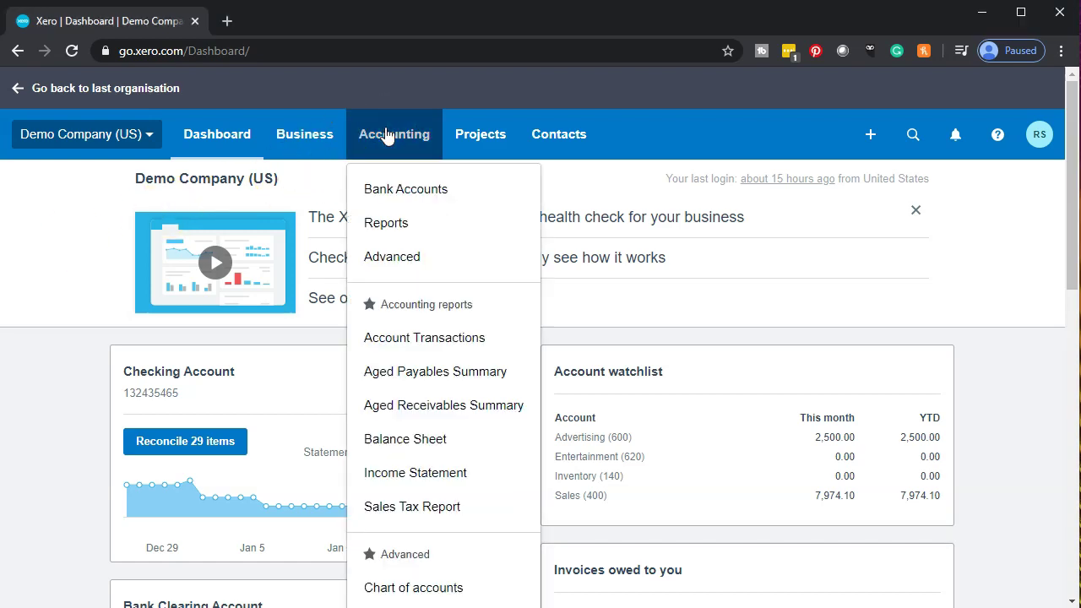
{"action": "left_click", "coordinate": [425, 445]}
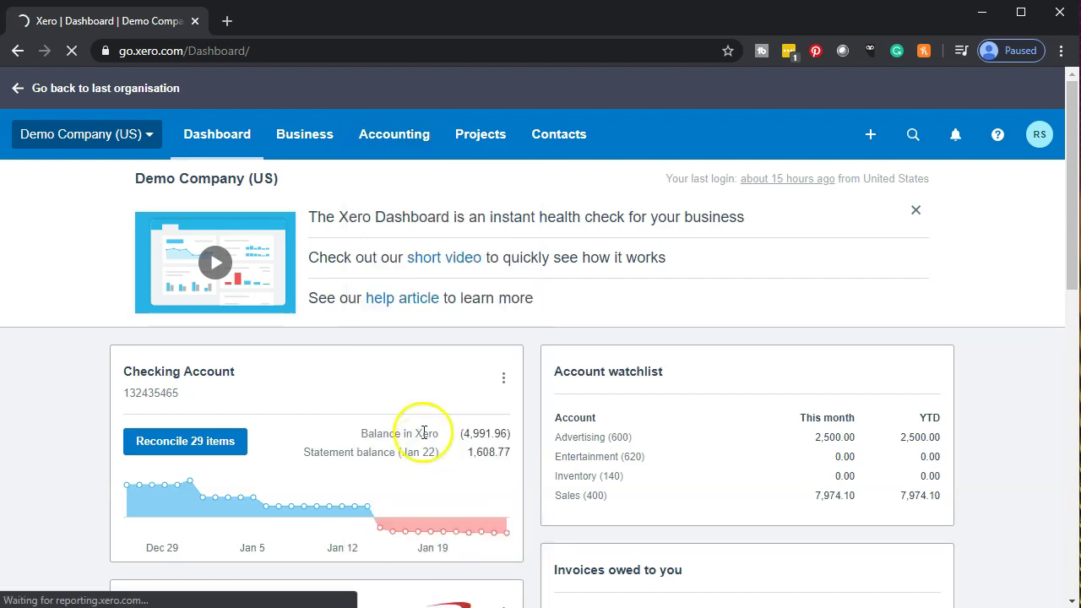
Duplicate the Balance Sheet tab and load the Income Statement in the first tab.
{"action": "right_click", "coordinate": [128, 28]}
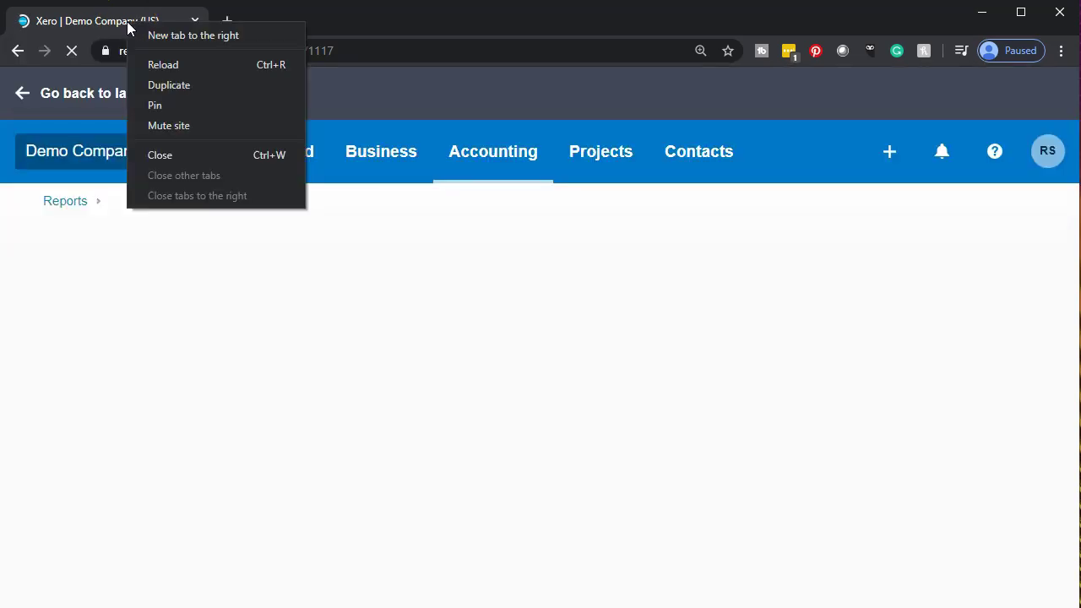
{"action": "left_click", "coordinate": [168, 88]}
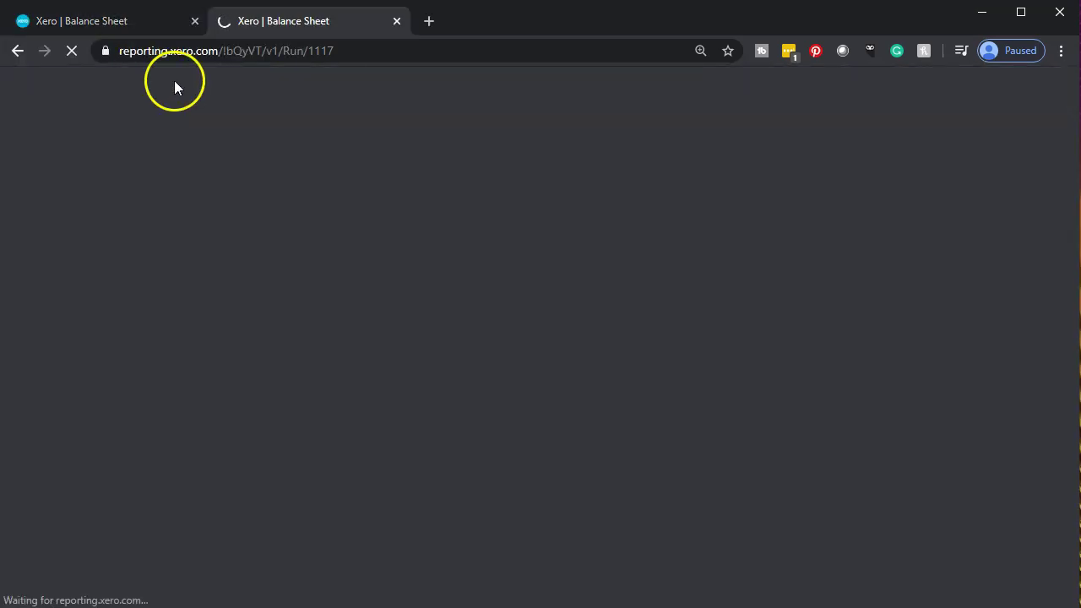
{"action": "left_click", "coordinate": [109, 19]}
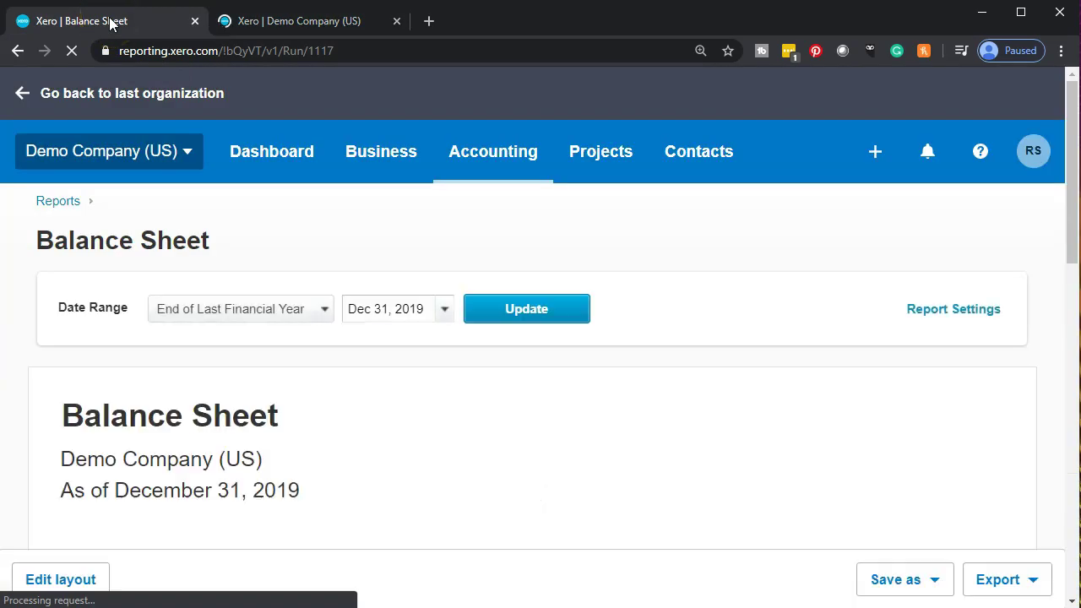
{"action": "left_click", "coordinate": [479, 165]}
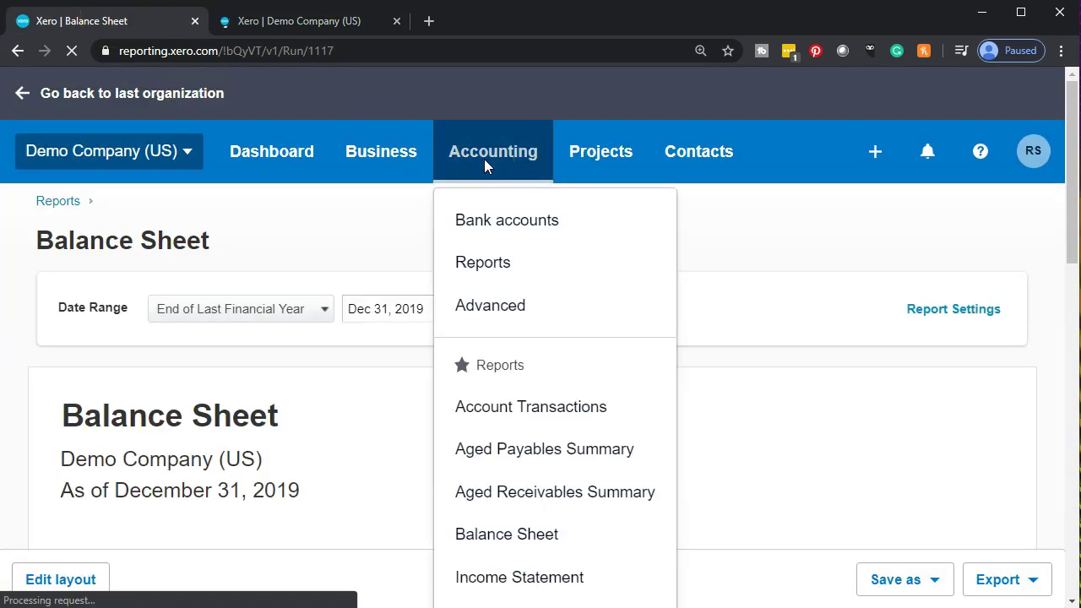
{"action": "left_click", "coordinate": [564, 588]}
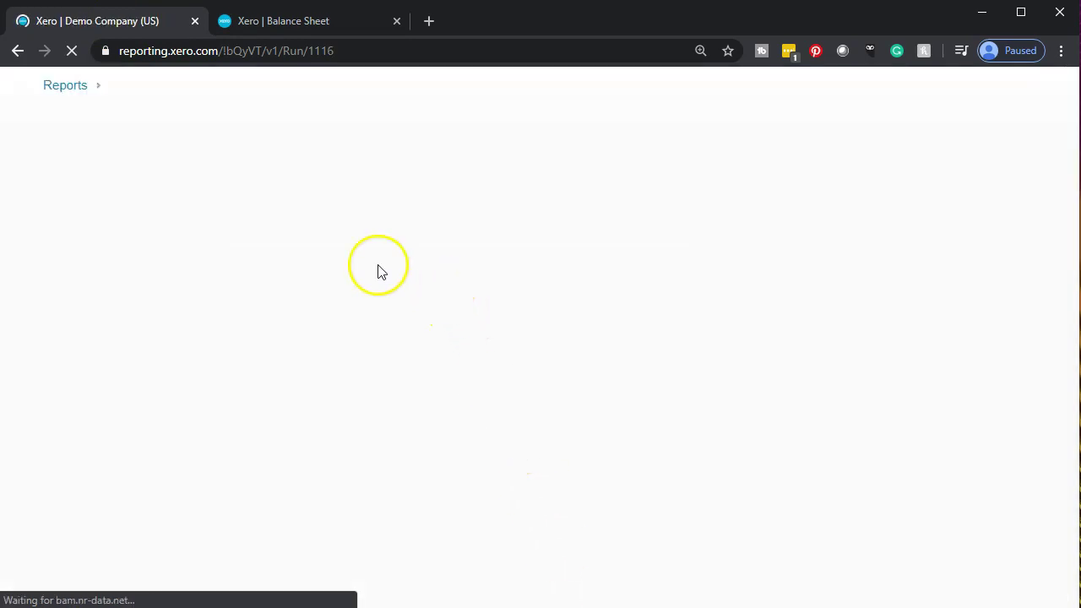
Duplicate the Income Statement tab and switch back to the Balance Sheet.
{"action": "right_click", "coordinate": [110, 24]}
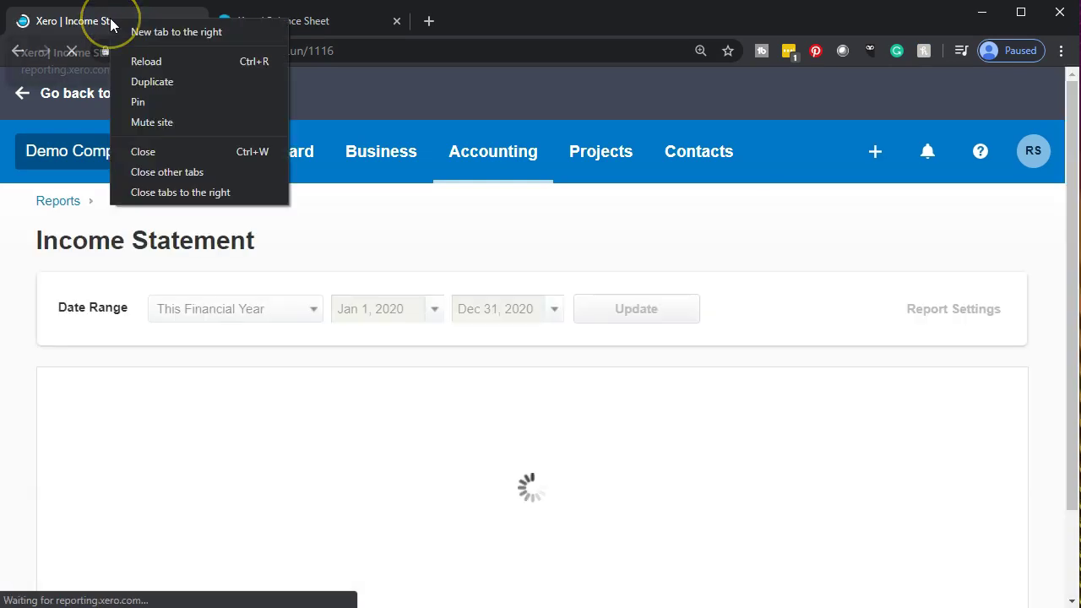
{"action": "left_click", "coordinate": [149, 84]}
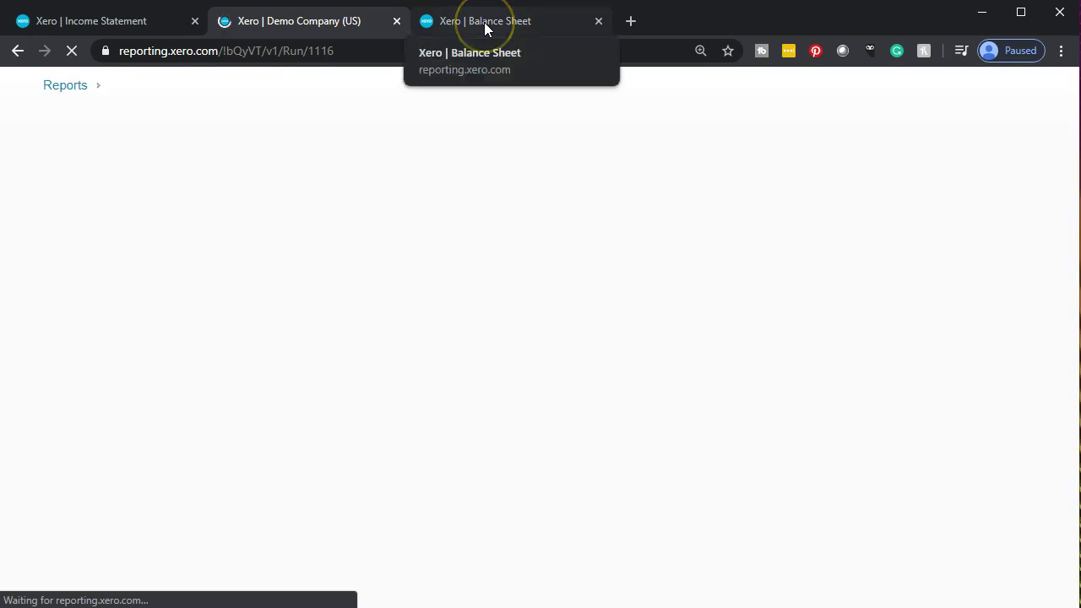
{"action": "left_click", "coordinate": [484, 23]}
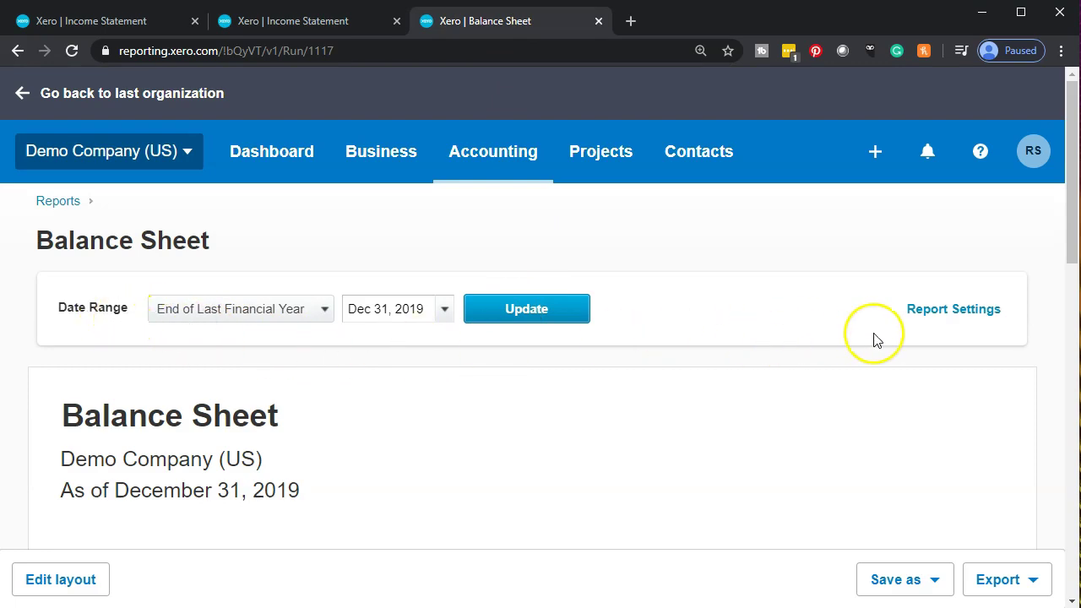
Open the layout editor, delete the leftover unsaved changes, and close back to the report.
{"action": "scroll", "coordinate": [902, 336], "scroll_direction": "down", "scroll_amount": 1}
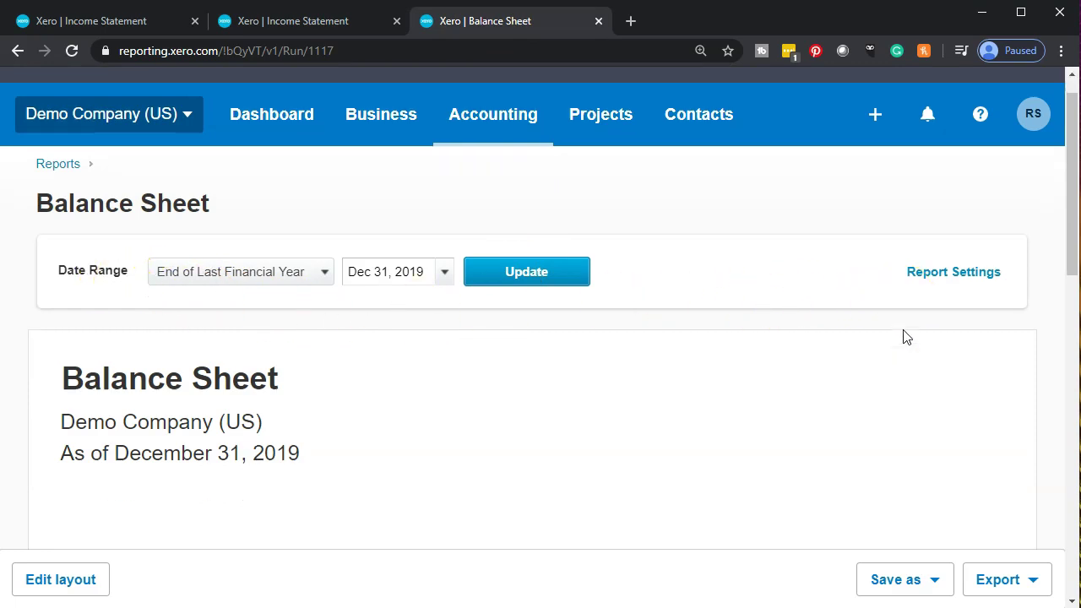
{"action": "left_click", "coordinate": [362, 340]}
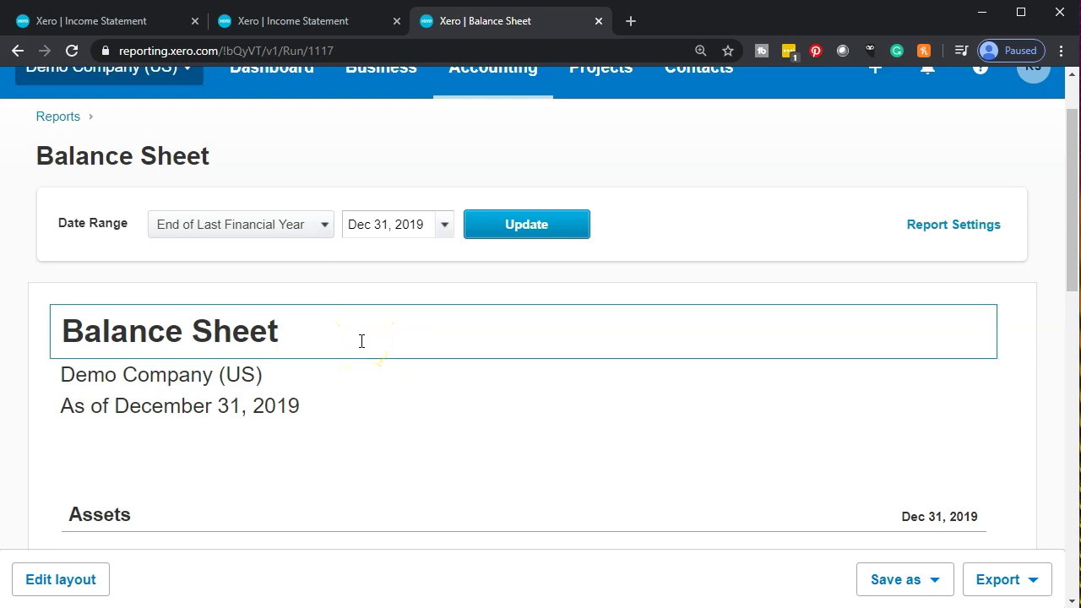
{"action": "scroll", "coordinate": [362, 341], "scroll_direction": "down", "scroll_amount": 3}
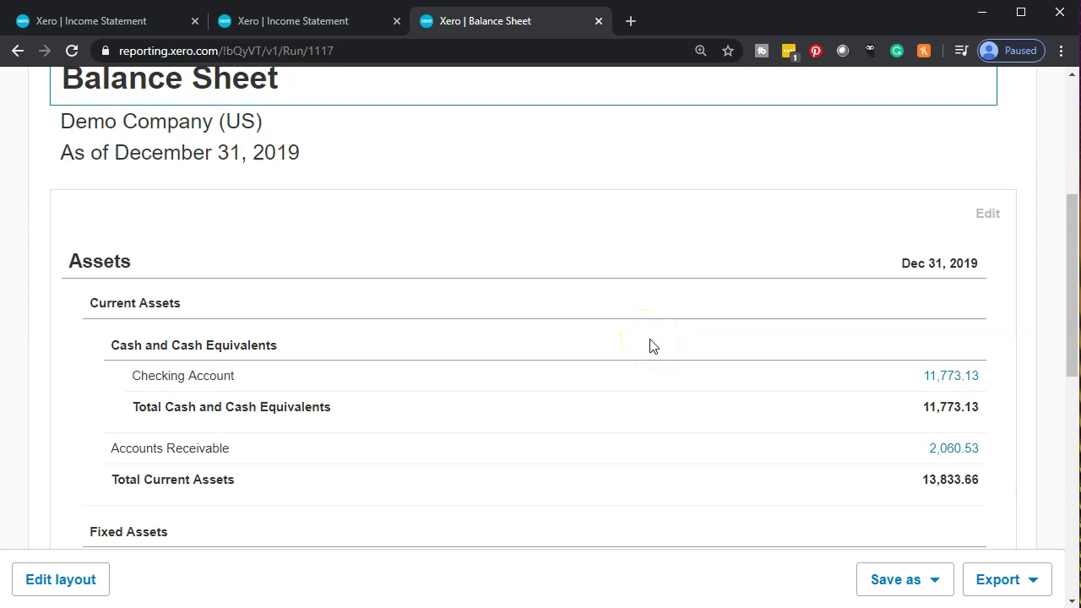
{"action": "left_click", "coordinate": [980, 225]}
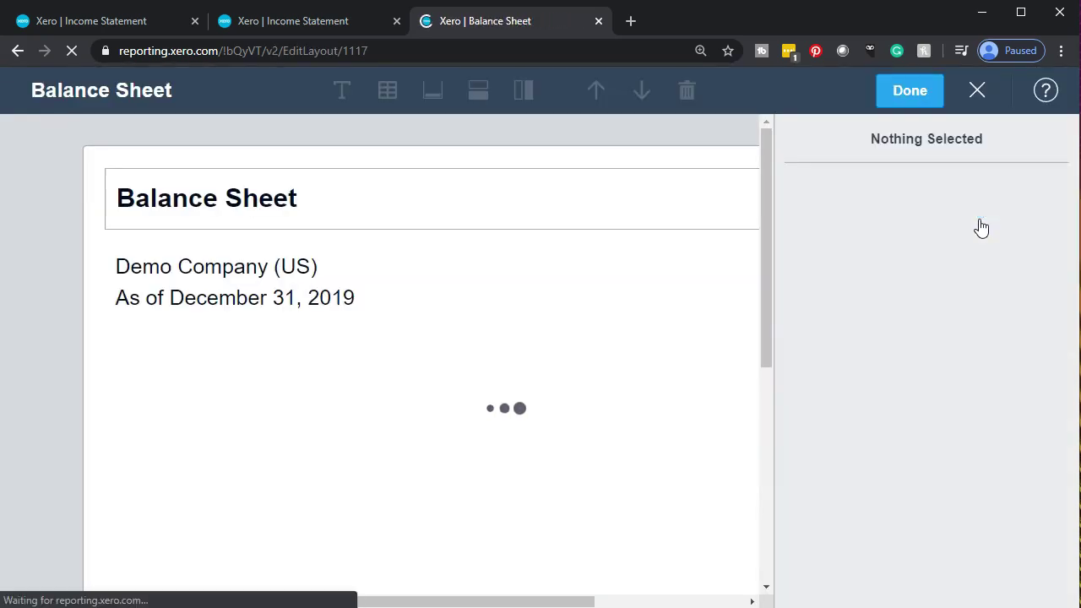
{"action": "left_click", "coordinate": [975, 224]}
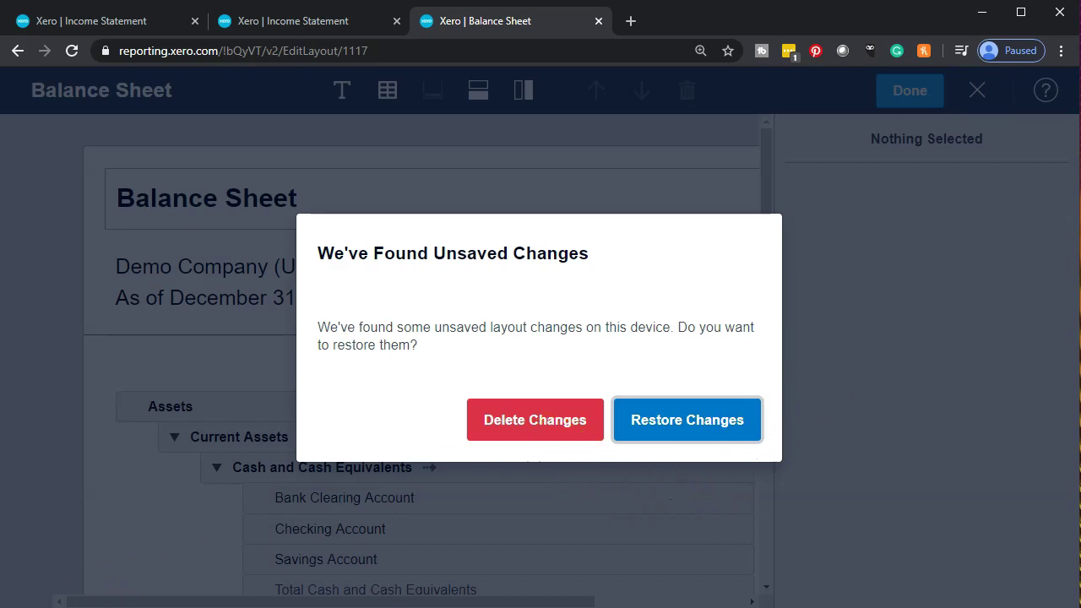
{"action": "left_click", "coordinate": [558, 432]}
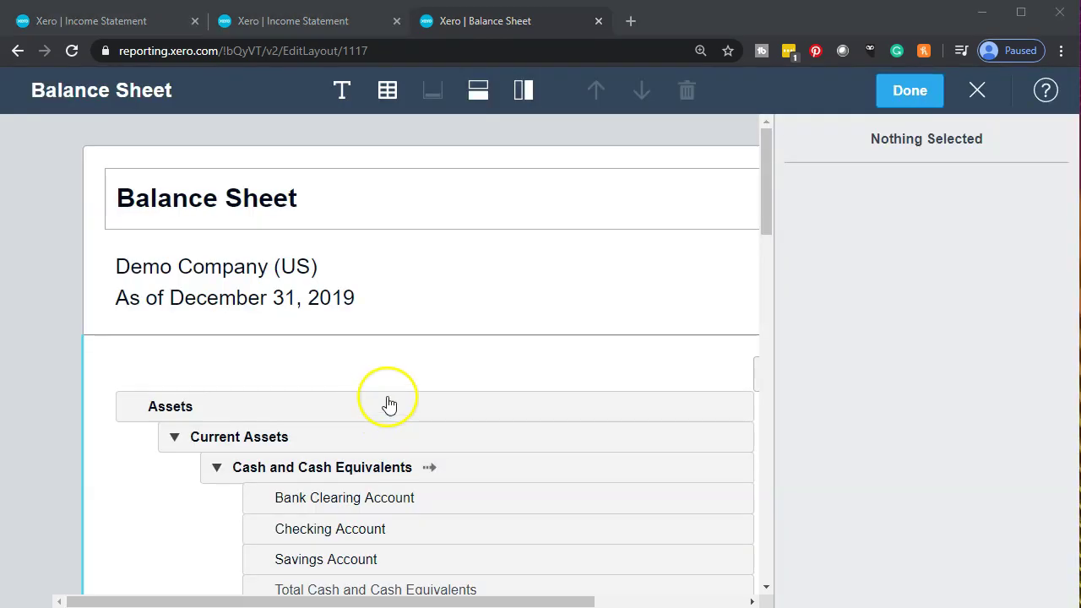
{"action": "left_click", "coordinate": [976, 92]}
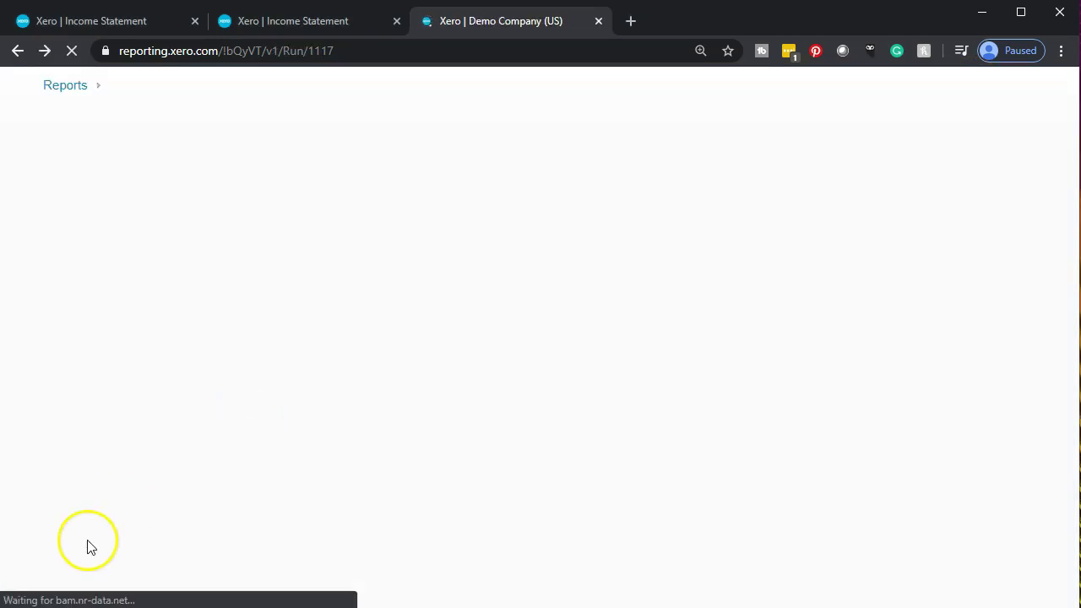
{"action": "scroll", "coordinate": [104, 440], "scroll_direction": "down", "scroll_amount": 8}
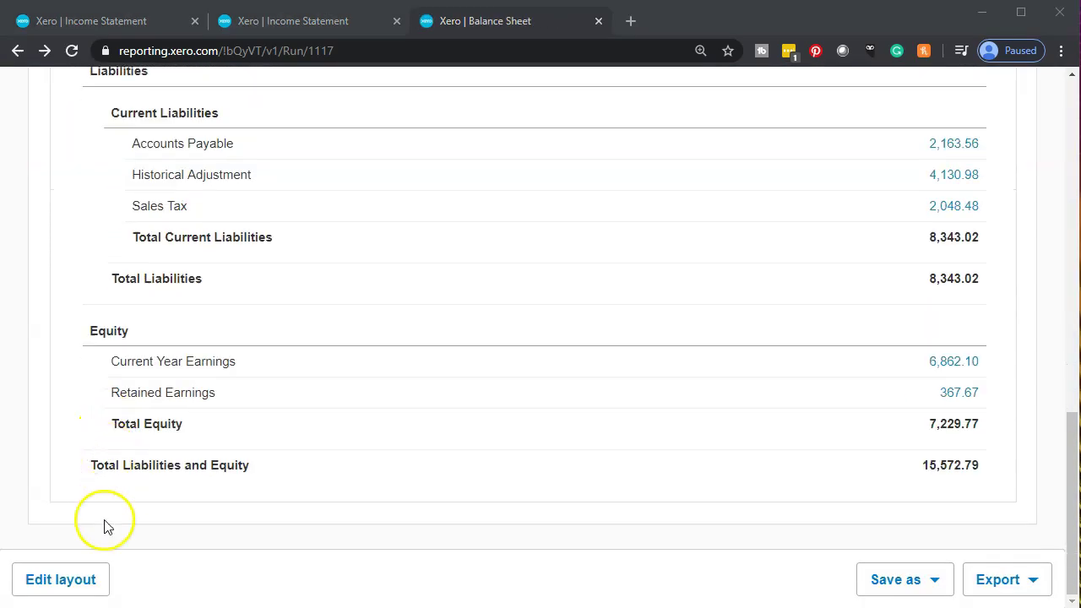
{"action": "scroll", "coordinate": [110, 453], "scroll_direction": "up", "scroll_amount": 5}
{"action": "scroll", "coordinate": [117, 456], "scroll_direction": "up", "scroll_amount": 4}
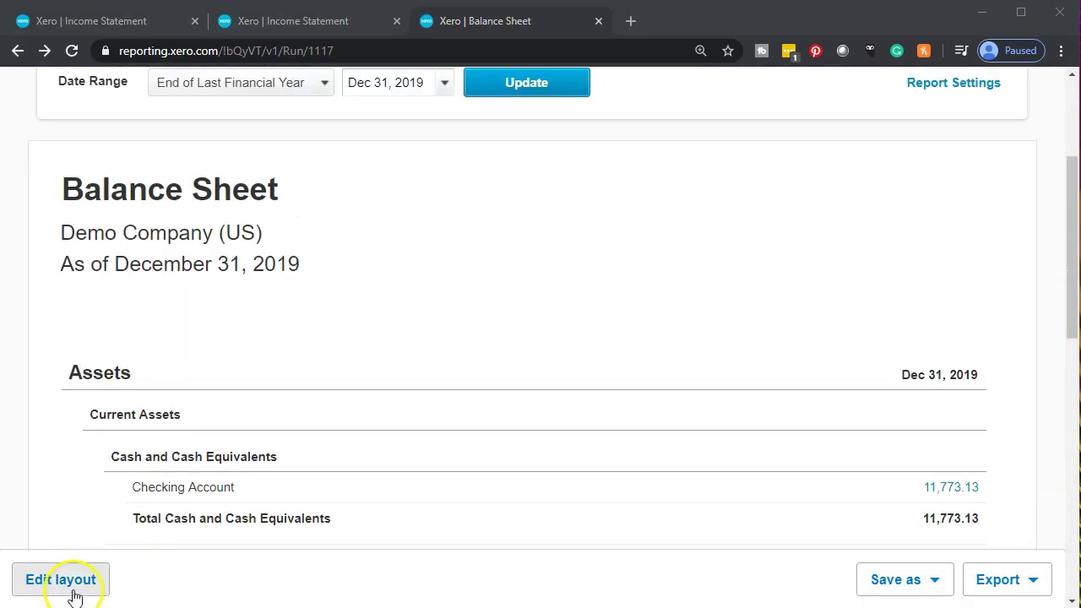
Open the Balance Sheet layout editor with Edit layout.
{"action": "left_click", "coordinate": [61, 579]}
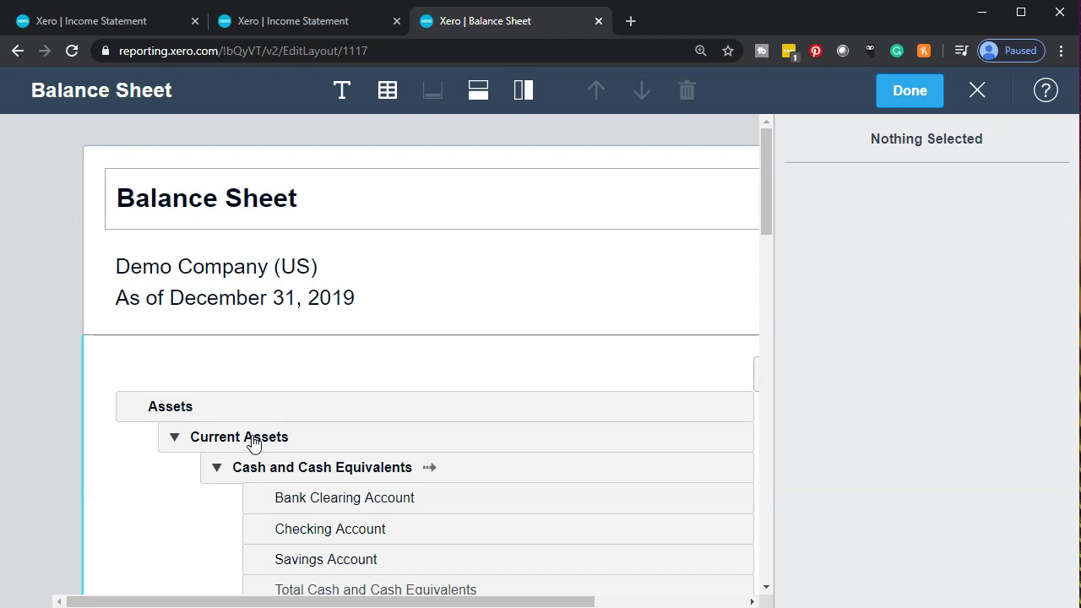
Replace the first tab's Income Statement with the Reports overview, expanding the Financial list.
{"action": "left_click", "coordinate": [124, 25]}
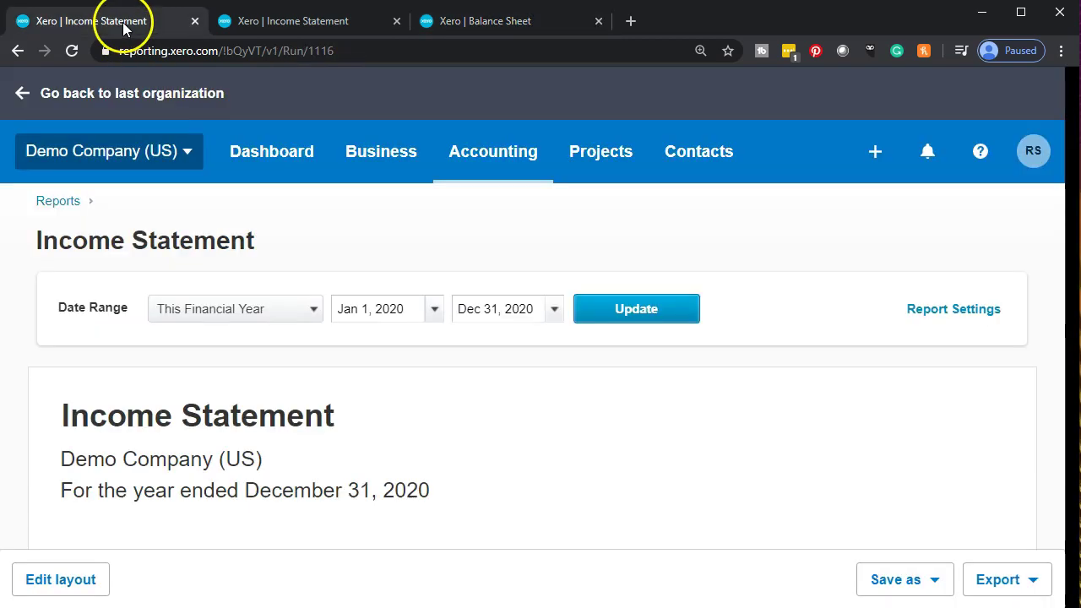
{"action": "left_click", "coordinate": [473, 150]}
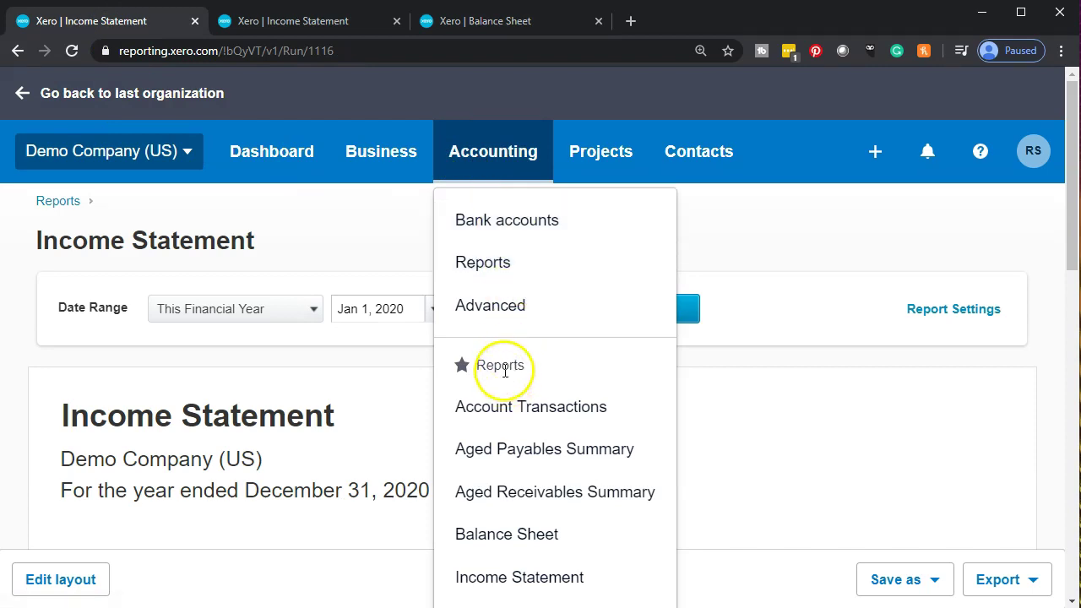
{"action": "left_click", "coordinate": [494, 267]}
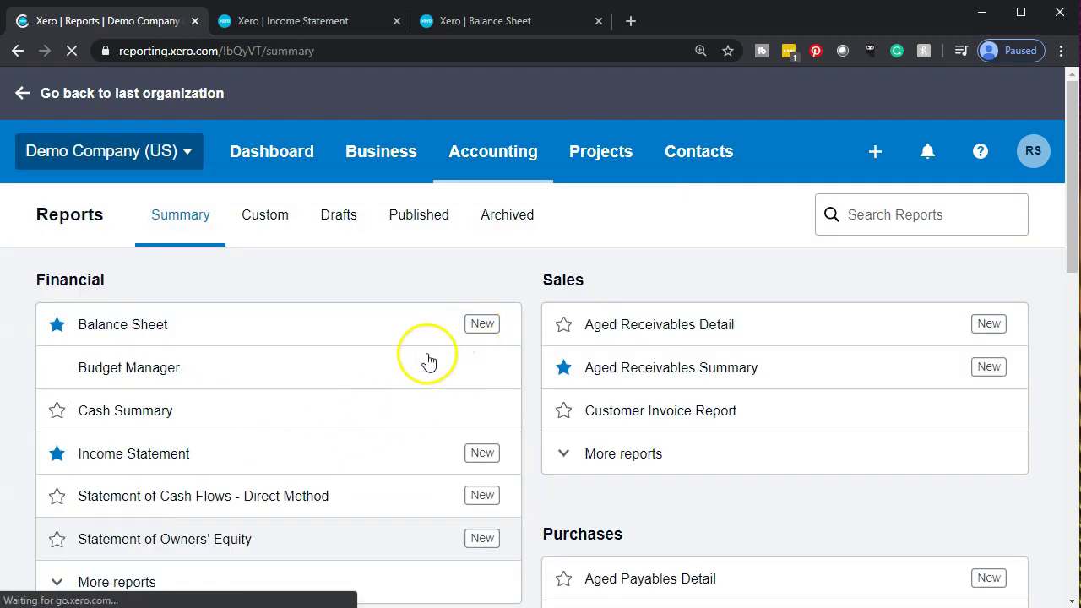
{"action": "scroll", "coordinate": [448, 375], "scroll_direction": "down", "scroll_amount": 1}
{"action": "scroll", "coordinate": [441, 405], "scroll_direction": "down", "scroll_amount": 1}
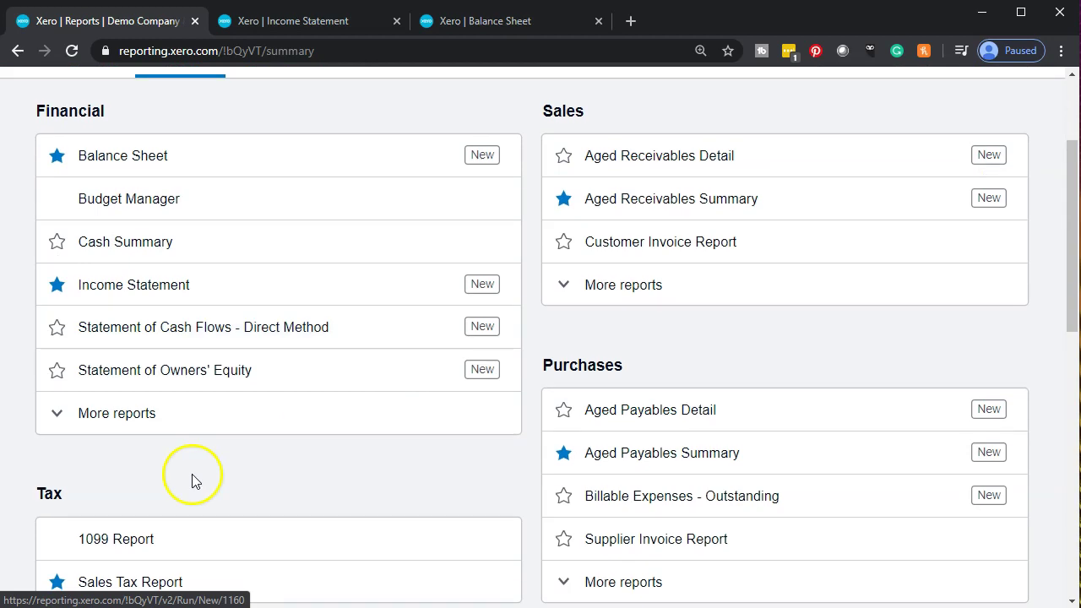
{"action": "left_click", "coordinate": [133, 413]}
{"action": "scroll", "coordinate": [234, 440], "scroll_direction": "down", "scroll_amount": 6}
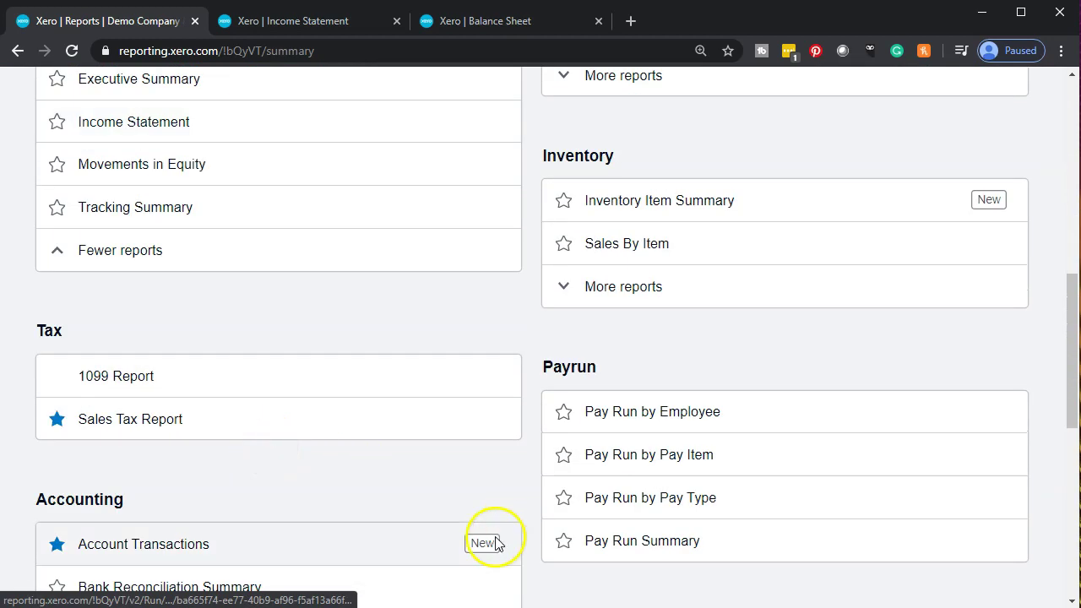
{"action": "scroll", "coordinate": [486, 547], "scroll_direction": "down", "scroll_amount": 3}
{"action": "scroll", "coordinate": [480, 549], "scroll_direction": "up", "scroll_amount": 8}
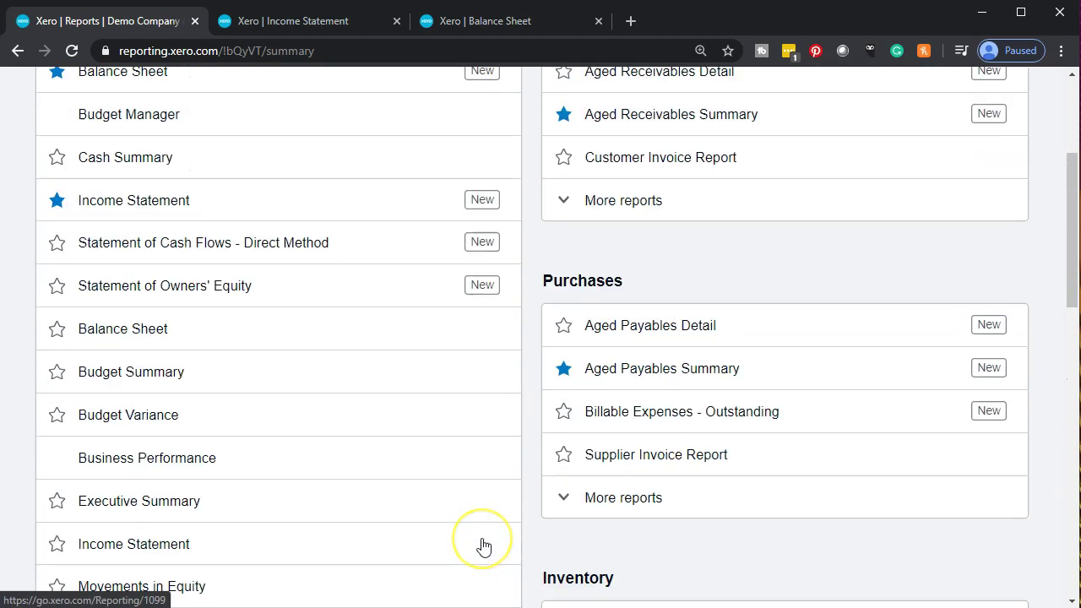
{"action": "scroll", "coordinate": [483, 546], "scroll_direction": "up", "scroll_amount": 2}
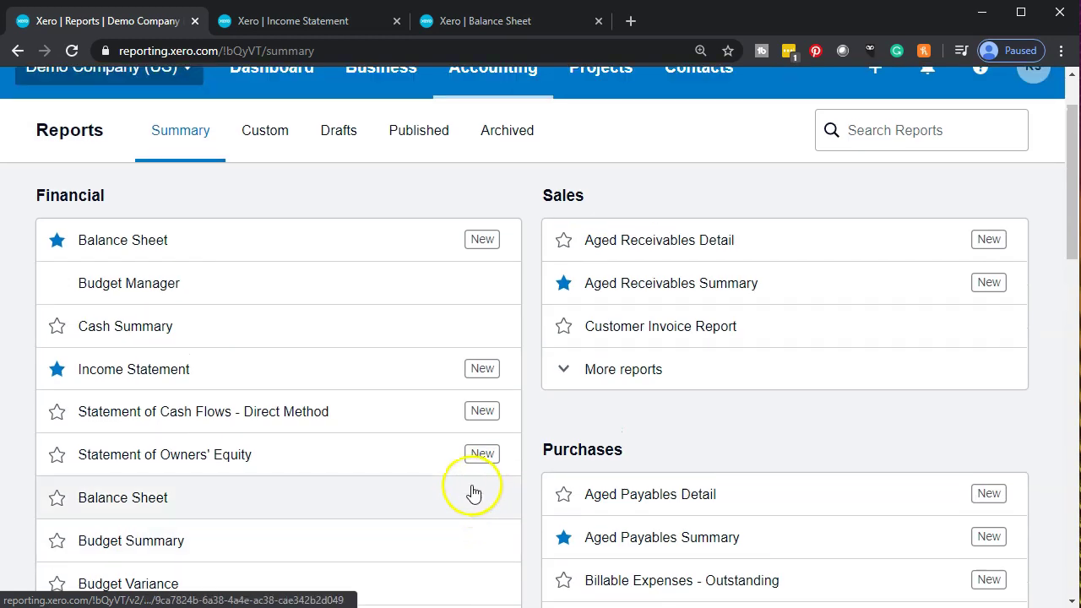
{"action": "left_click", "coordinate": [474, 22]}
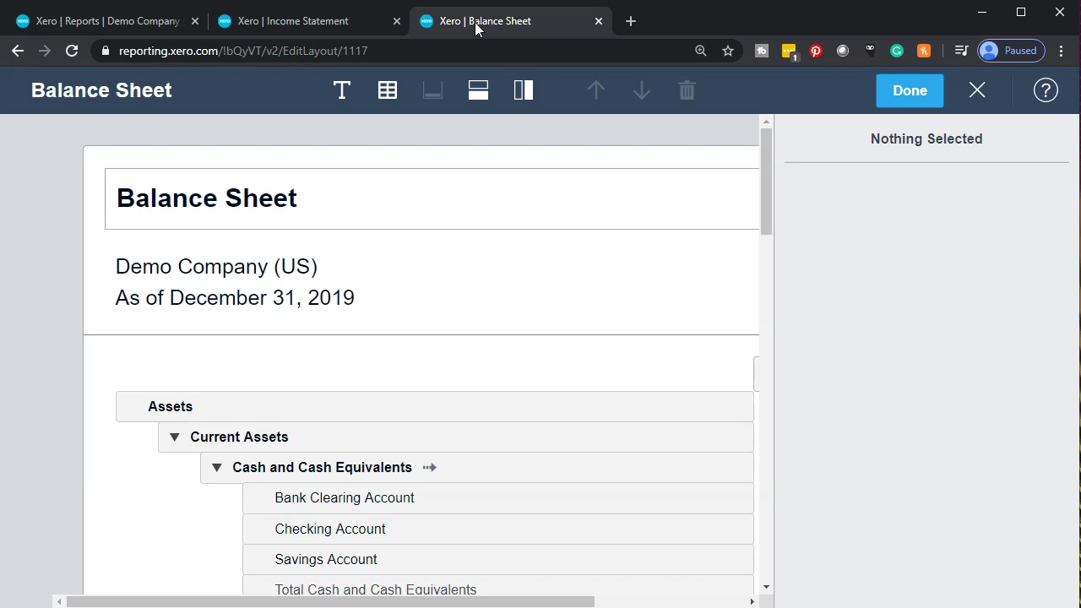
Close the layout editor and discard its unsaved changes.
{"action": "scroll", "coordinate": [194, 434], "scroll_direction": "down", "scroll_amount": 3}
{"action": "scroll", "coordinate": [380, 380], "scroll_direction": "up", "scroll_amount": 3}
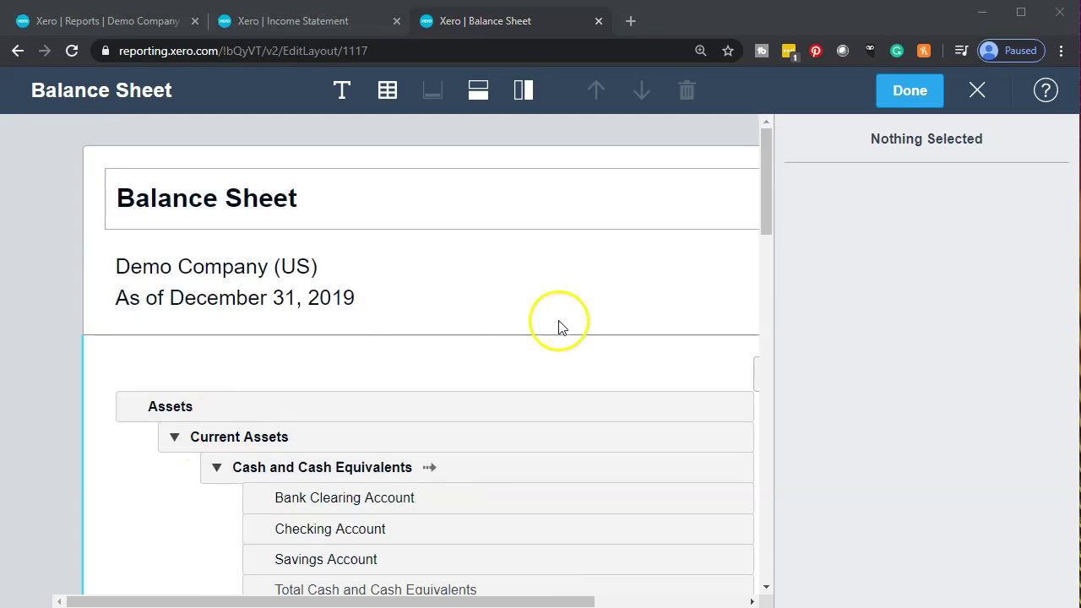
{"action": "left_click", "coordinate": [980, 91]}
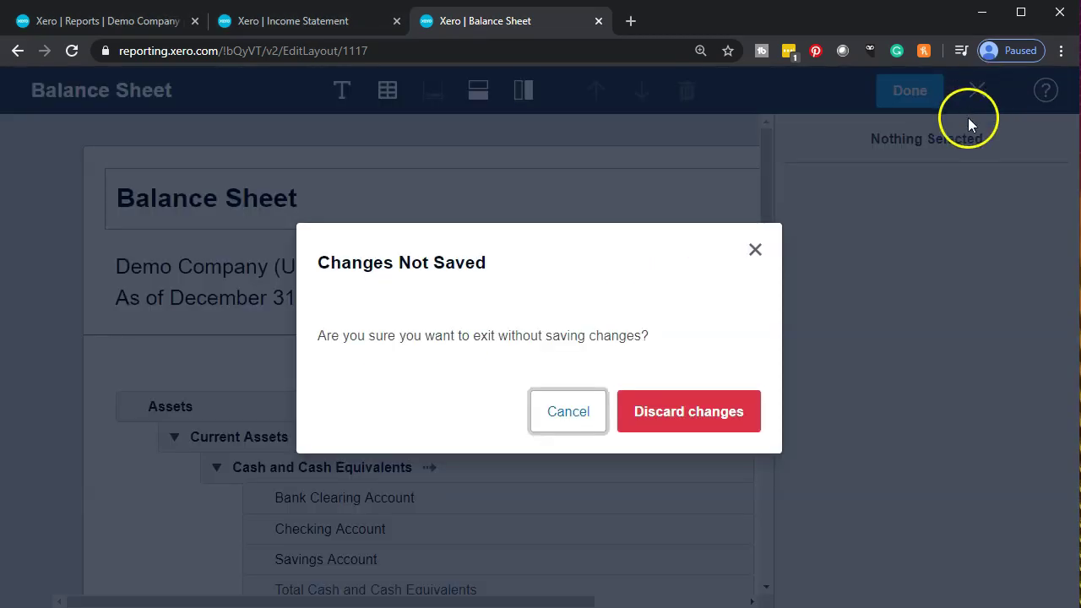
{"action": "left_click", "coordinate": [683, 428]}
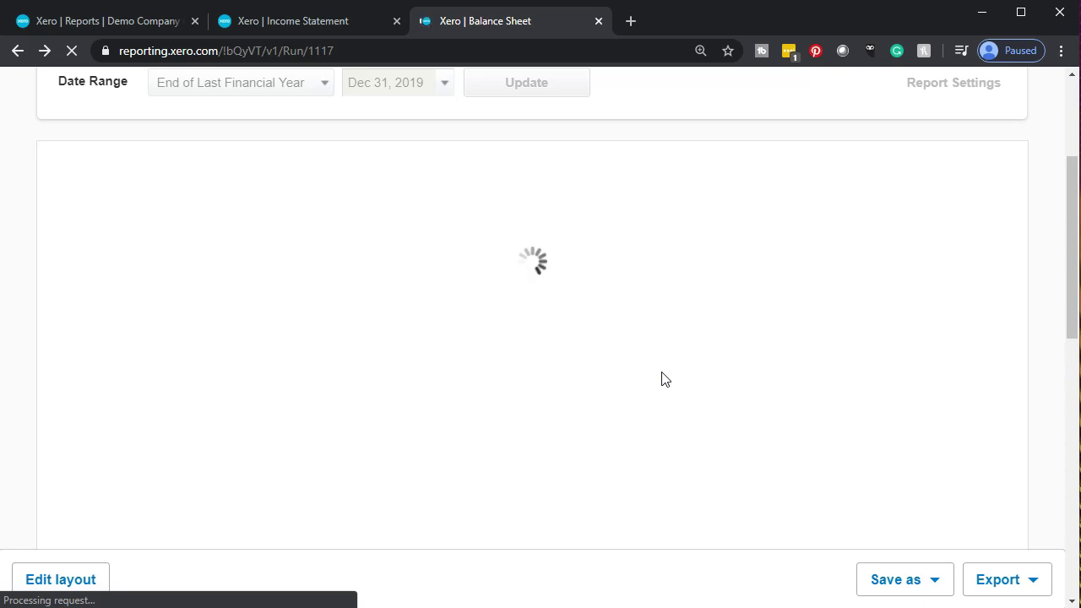
{"action": "left_click", "coordinate": [642, 380]}
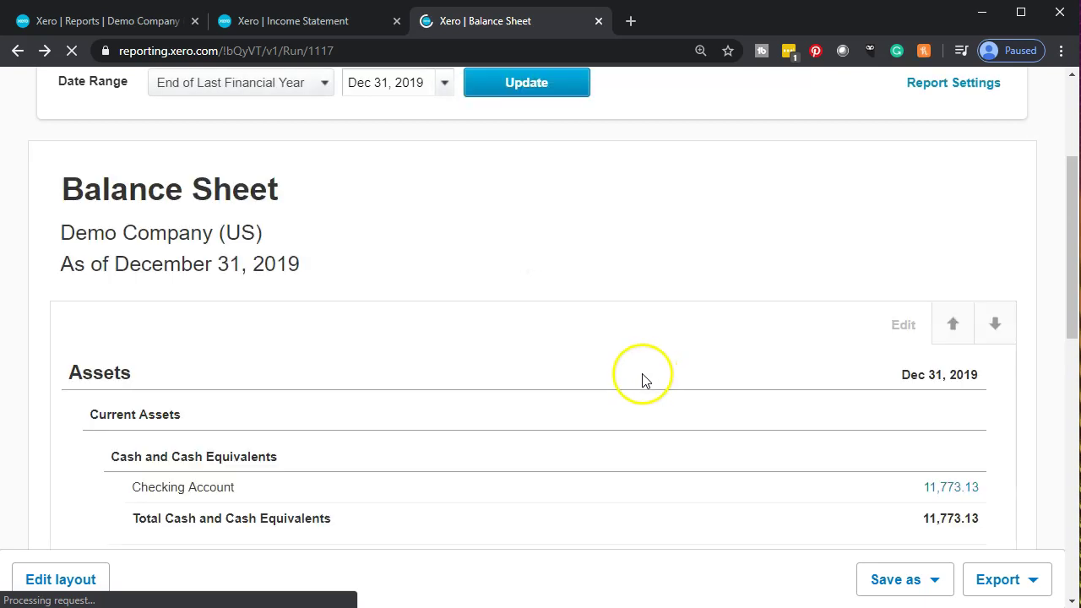
Duplicate the Balance Sheet tab and reopen the layout editor in the original tab.
{"action": "right_click", "coordinate": [513, 26]}
{"action": "left_click", "coordinate": [545, 80]}
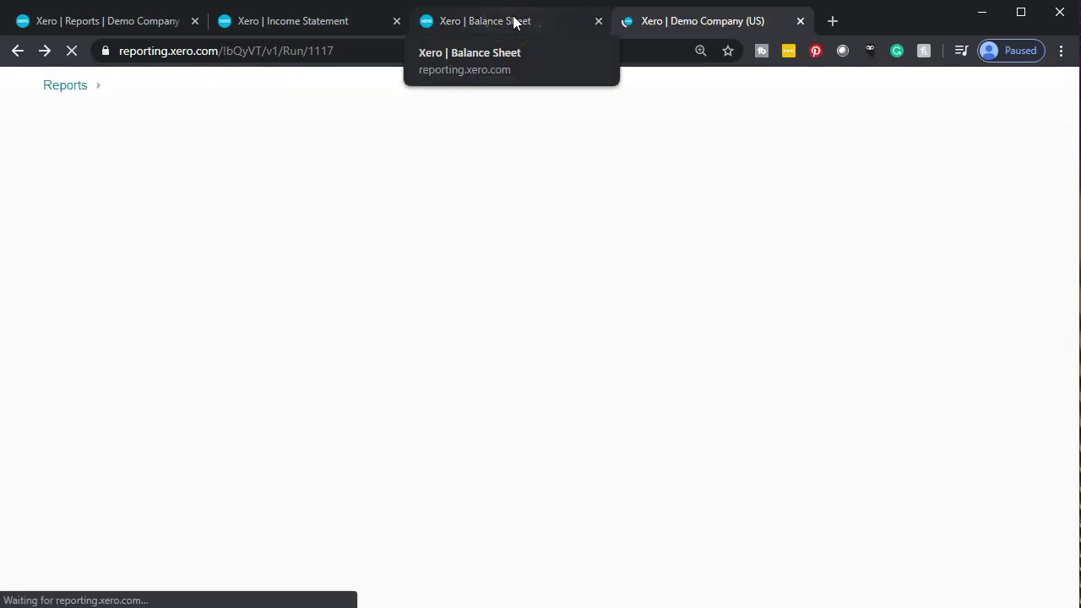
{"action": "left_click", "coordinate": [513, 21]}
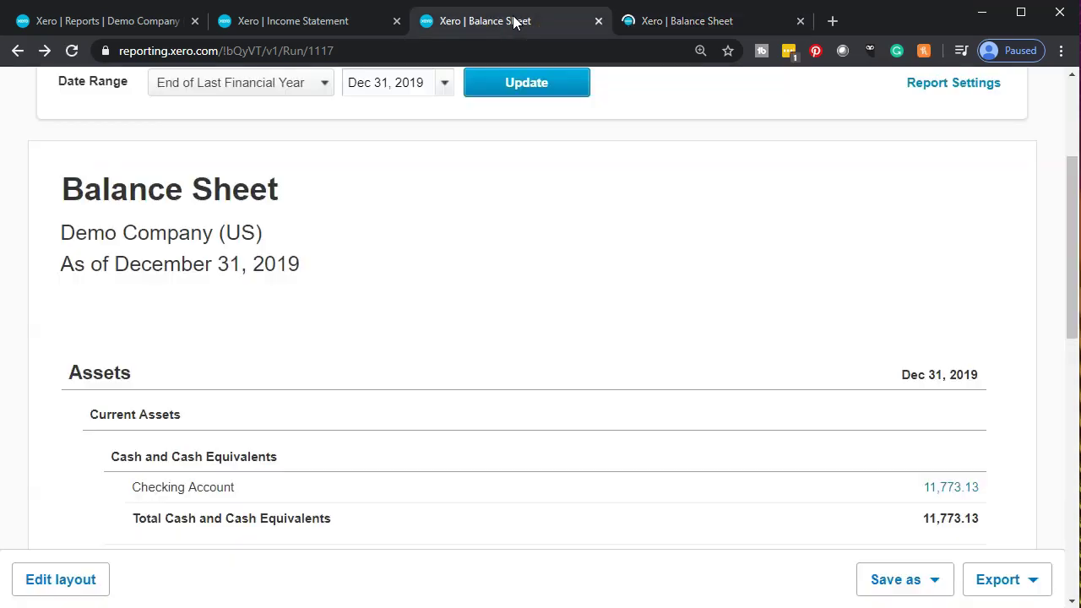
{"action": "left_click", "coordinate": [573, 246]}
{"action": "scroll", "coordinate": [573, 247], "scroll_direction": "up", "scroll_amount": 1}
{"action": "left_click", "coordinate": [93, 579]}
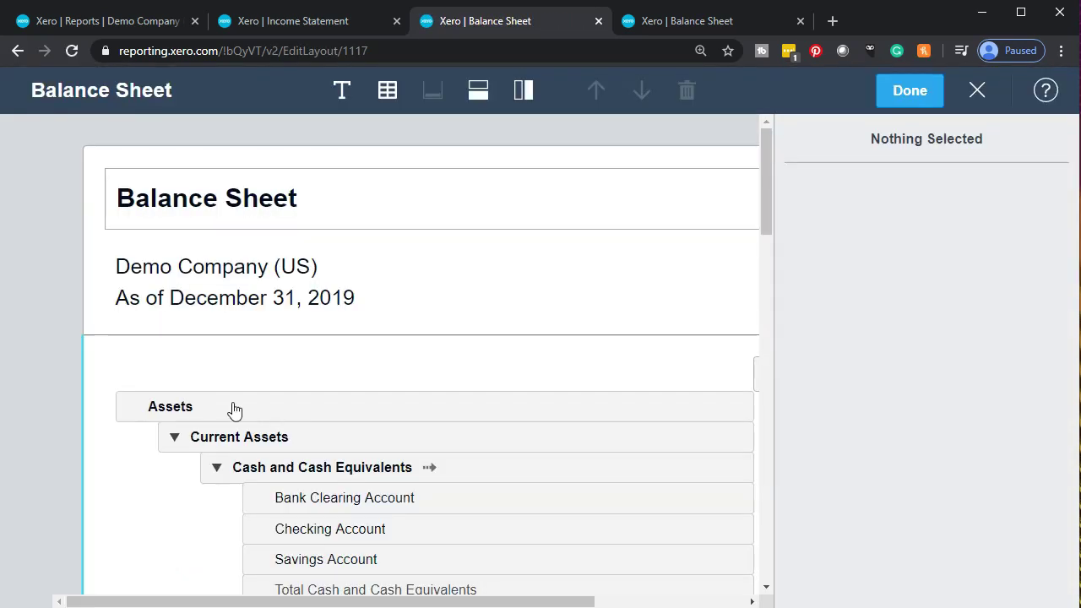
Check the finished report in the duplicate tab, then return to the editor tab.
{"action": "scroll", "coordinate": [235, 409], "scroll_direction": "down", "scroll_amount": 2}
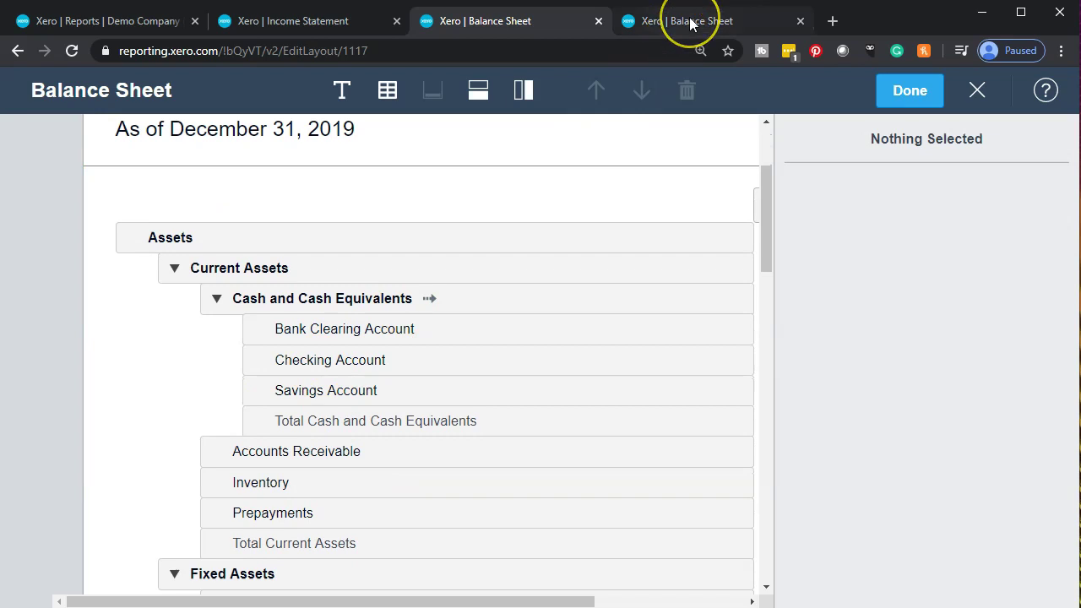
{"action": "left_click", "coordinate": [689, 22]}
{"action": "scroll", "coordinate": [662, 182], "scroll_direction": "down", "scroll_amount": 1}
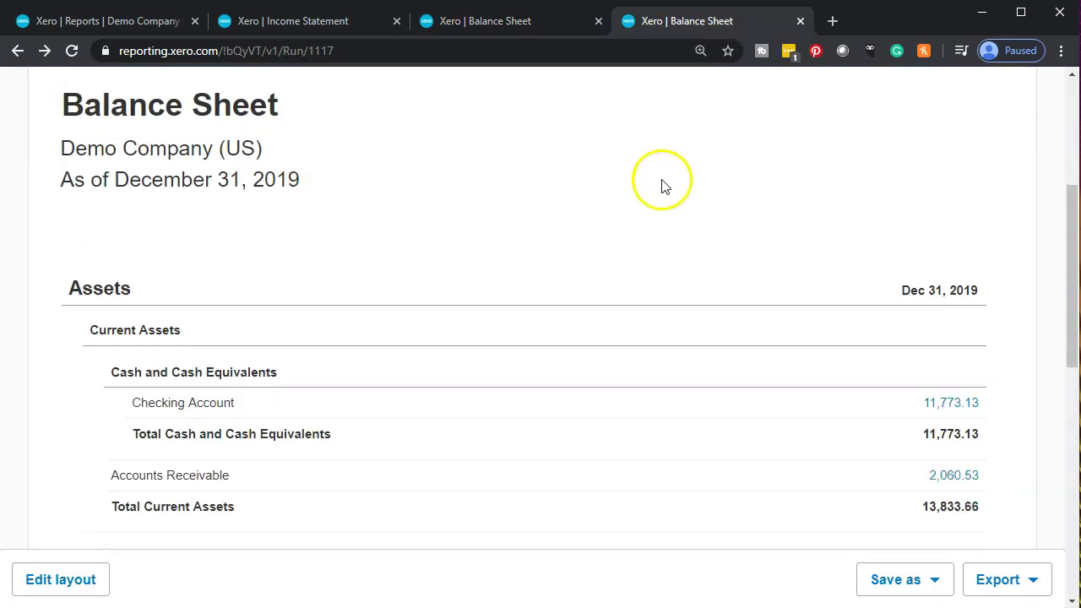
{"action": "left_click", "coordinate": [521, 26]}
{"action": "scroll", "coordinate": [374, 381], "scroll_direction": "up", "scroll_amount": 2}
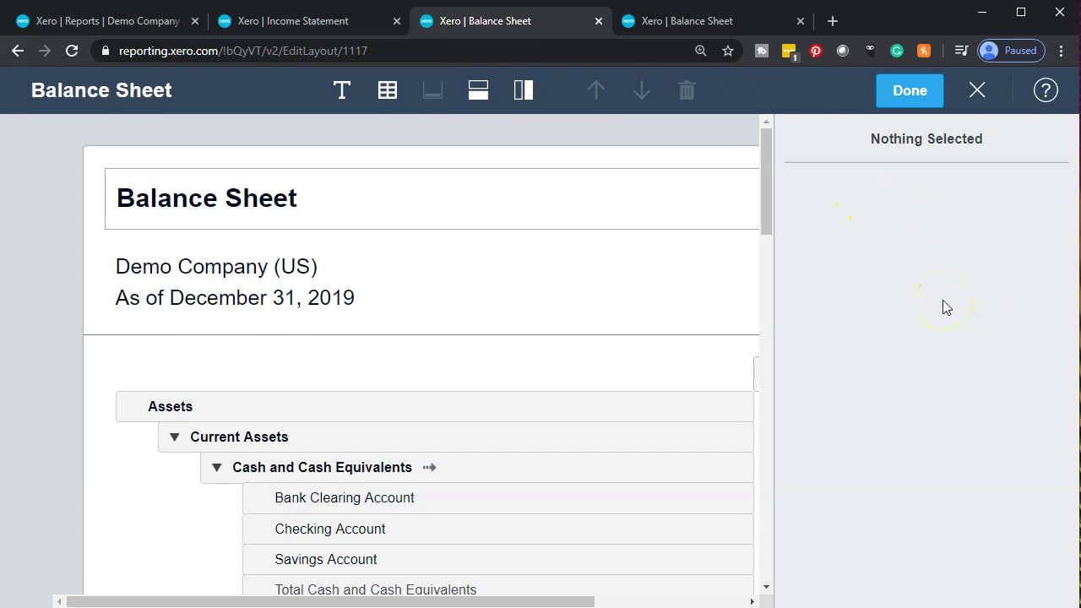
Ungroup Current Assets, keeping its accounts in the layout.
{"action": "scroll", "coordinate": [601, 388], "scroll_direction": "down", "scroll_amount": 1}
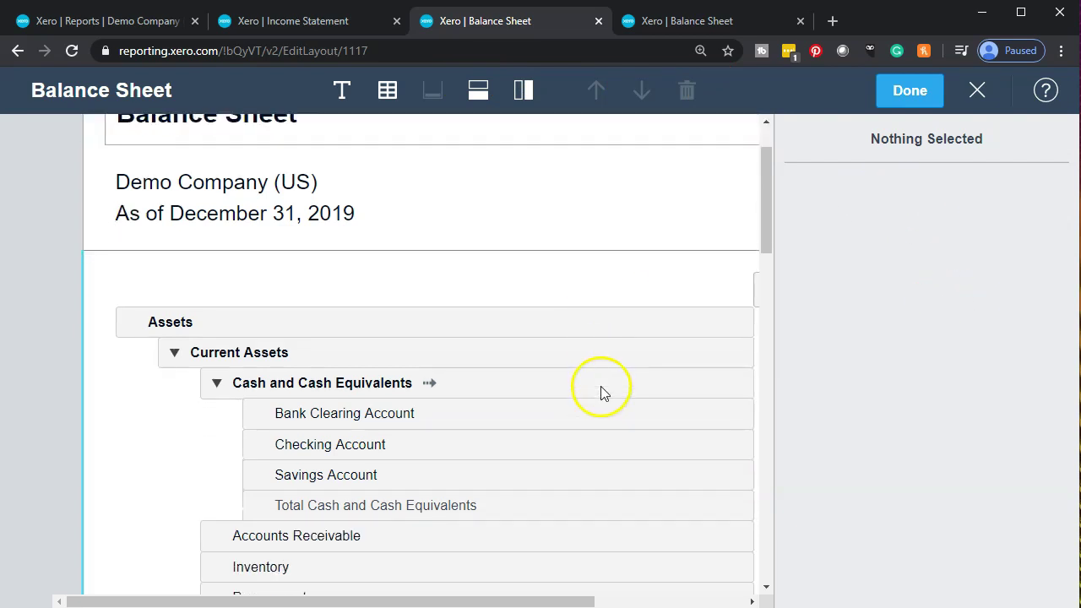
{"action": "left_click", "coordinate": [285, 383]}
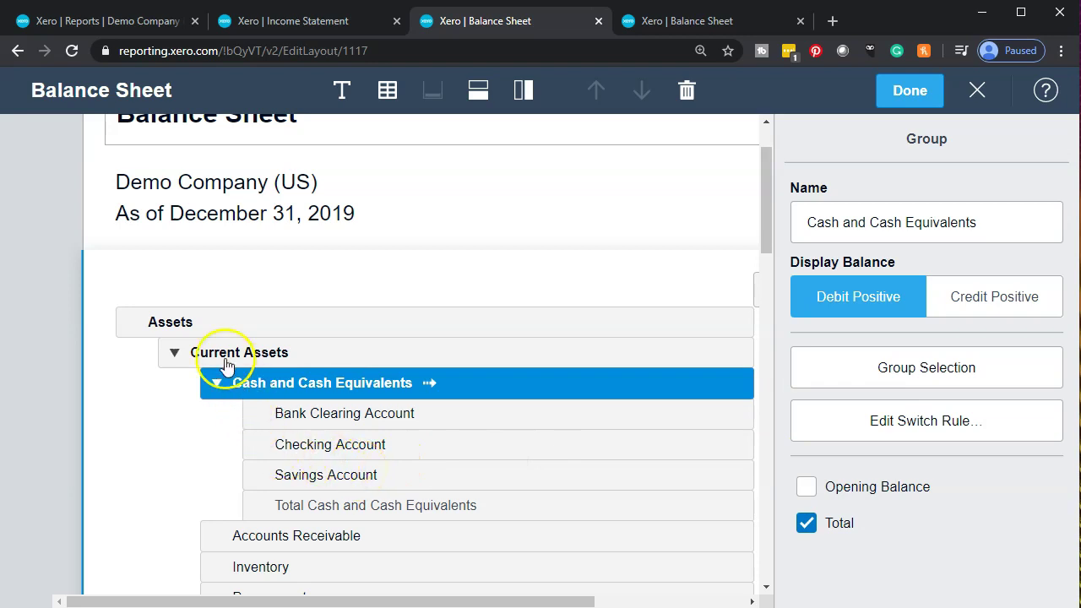
{"action": "left_click", "coordinate": [212, 322]}
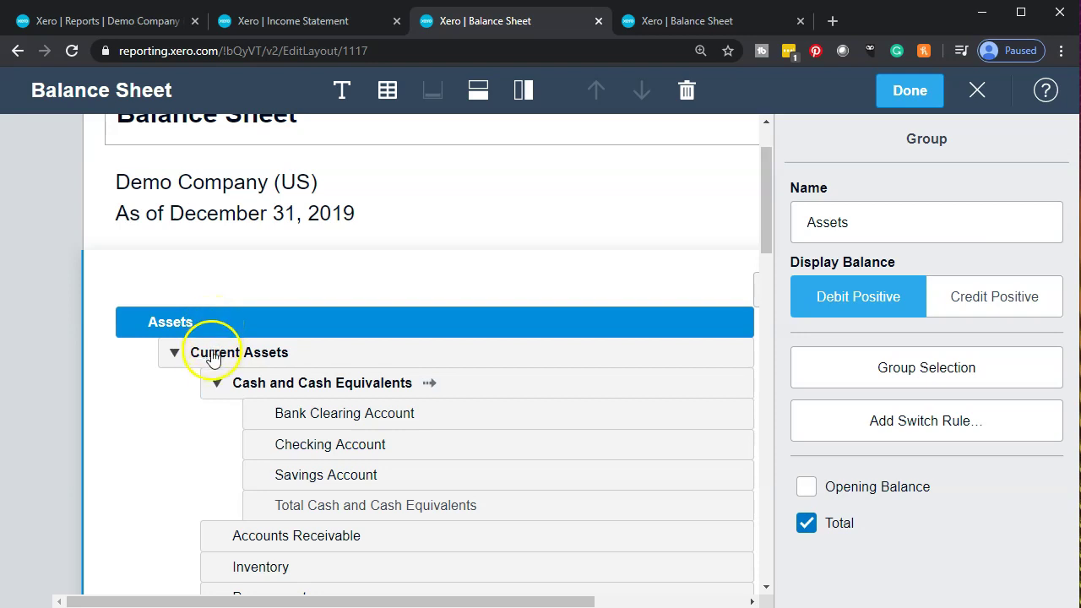
{"action": "left_click", "coordinate": [210, 352]}
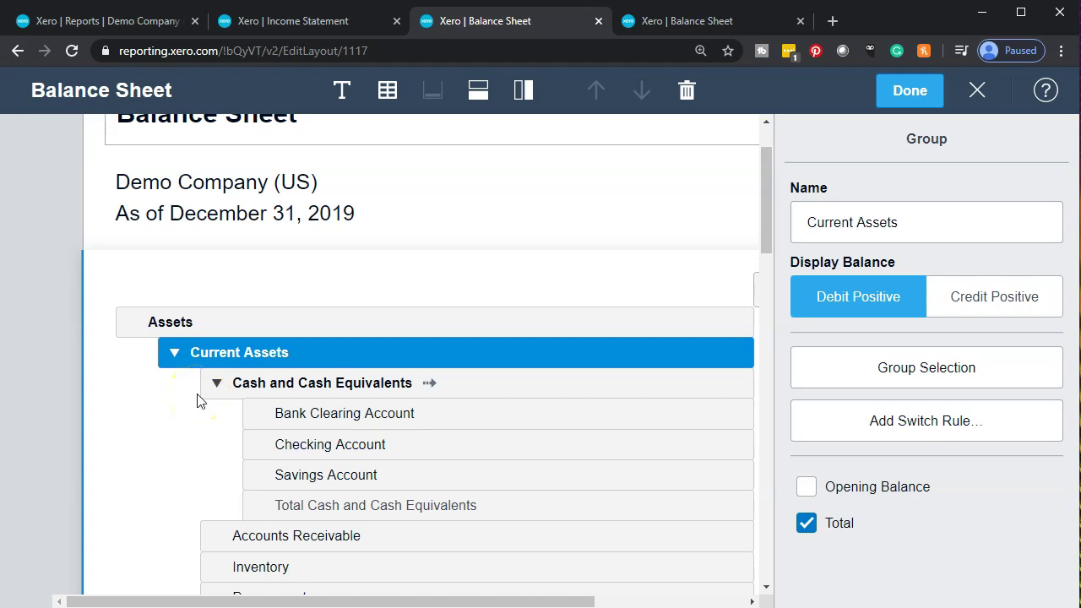
{"action": "left_click", "coordinate": [688, 93]}
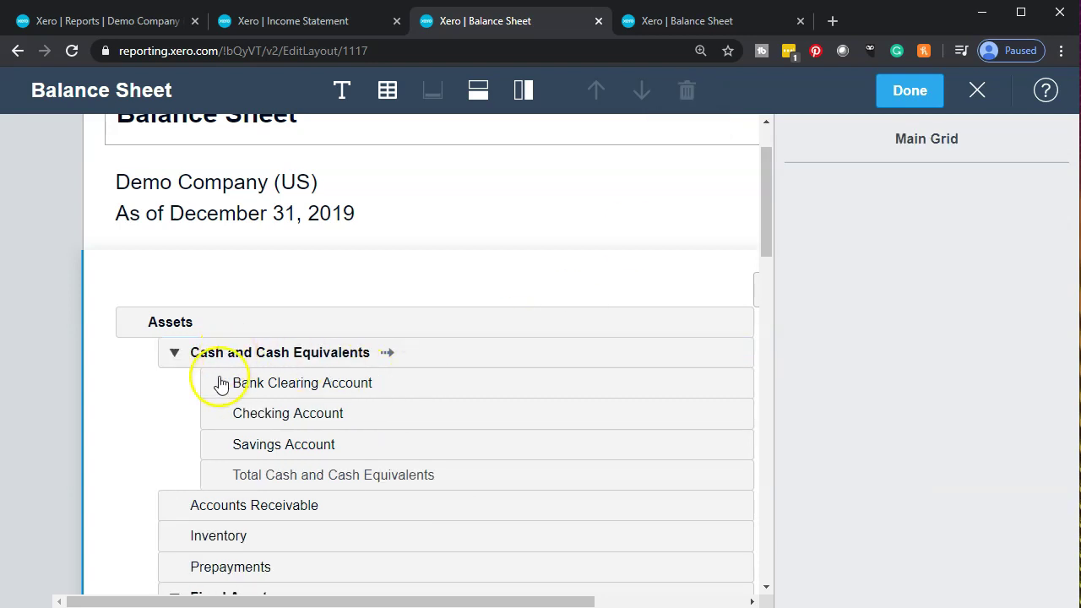
Ungroup Fixed Assets and delete the Long Term Assets group.
{"action": "left_click", "coordinate": [243, 358]}
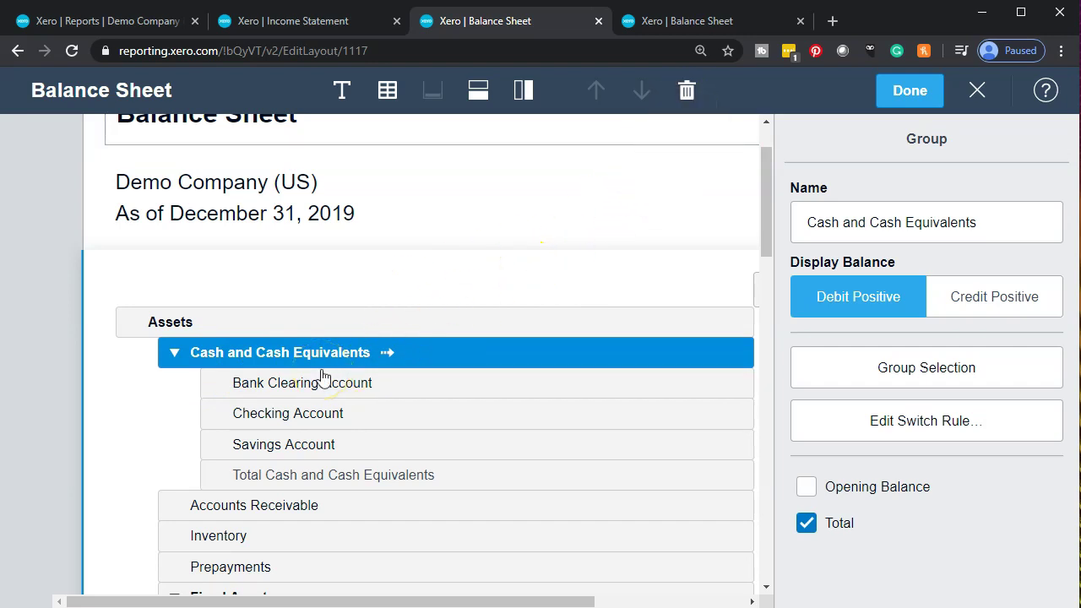
{"action": "scroll", "coordinate": [324, 376], "scroll_direction": "down", "scroll_amount": 2}
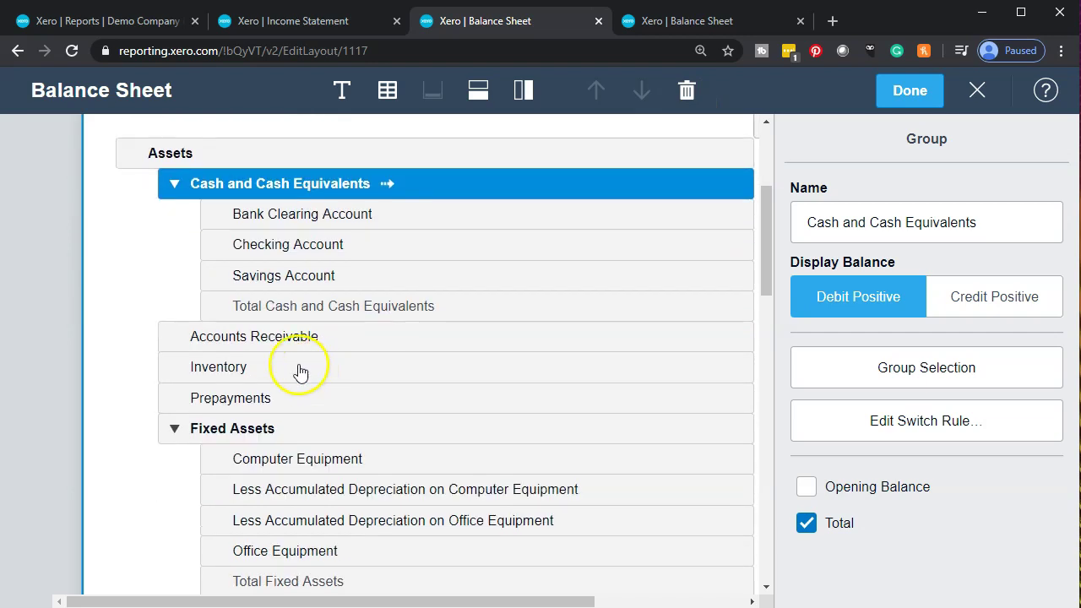
{"action": "left_click", "coordinate": [253, 435]}
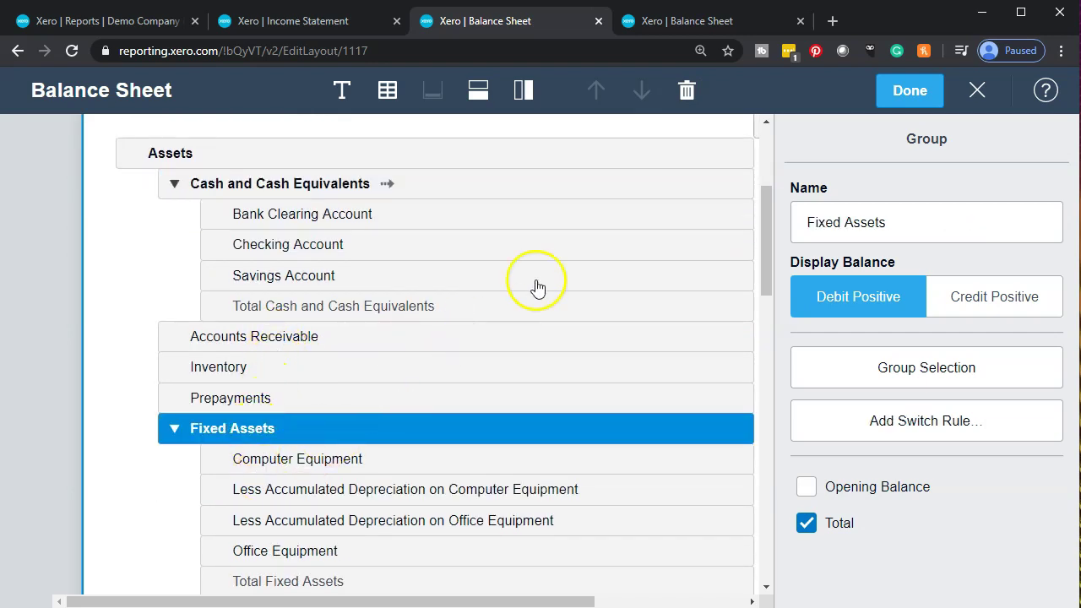
{"action": "left_click", "coordinate": [686, 96]}
{"action": "scroll", "coordinate": [478, 357], "scroll_direction": "down", "scroll_amount": 1}
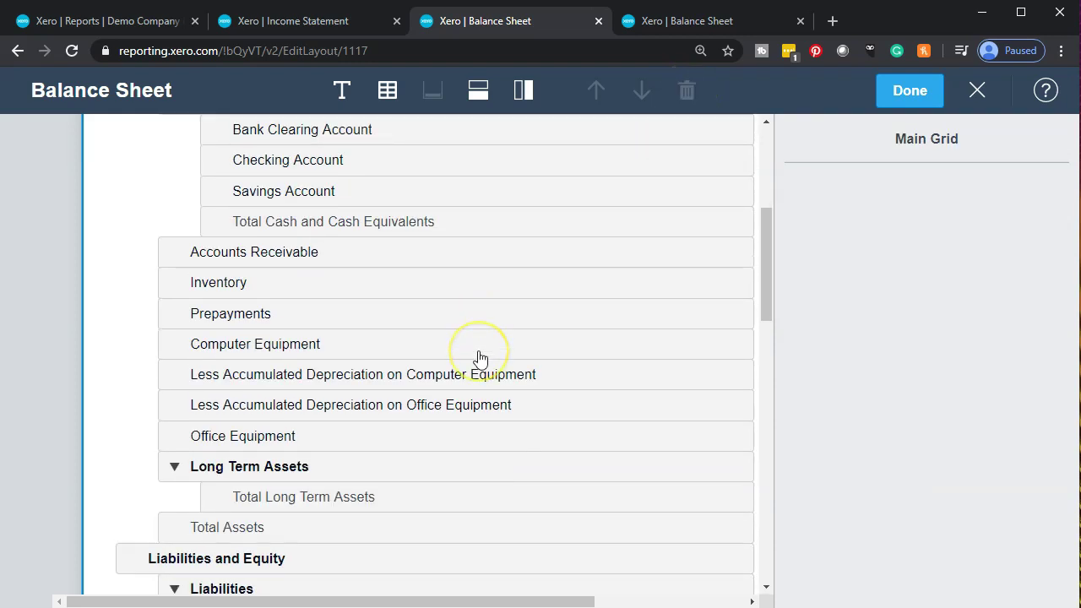
{"action": "scroll", "coordinate": [478, 357], "scroll_direction": "down", "scroll_amount": 1}
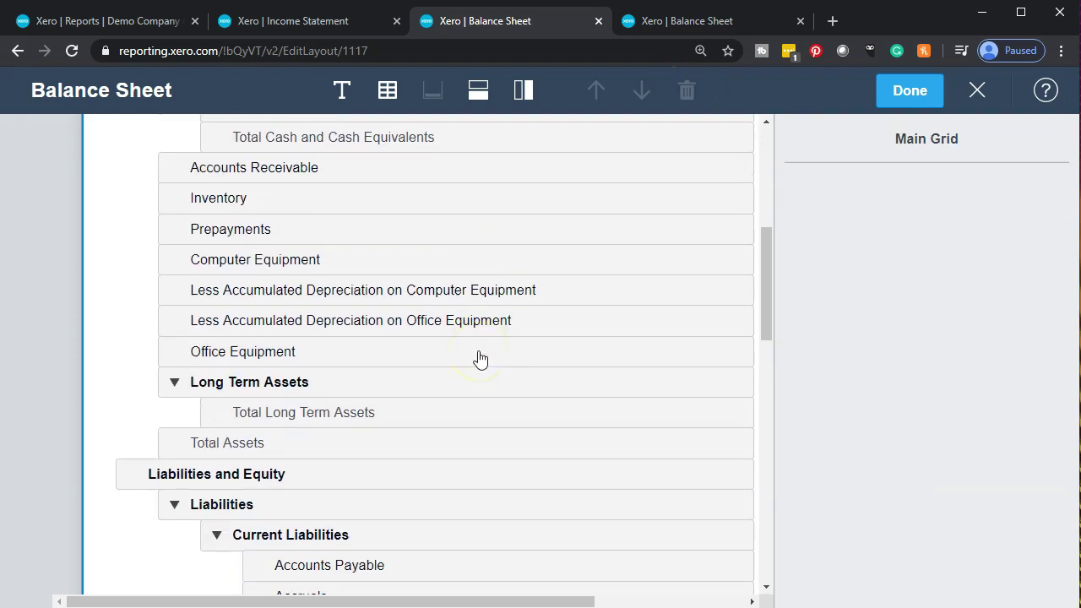
{"action": "left_click", "coordinate": [318, 386]}
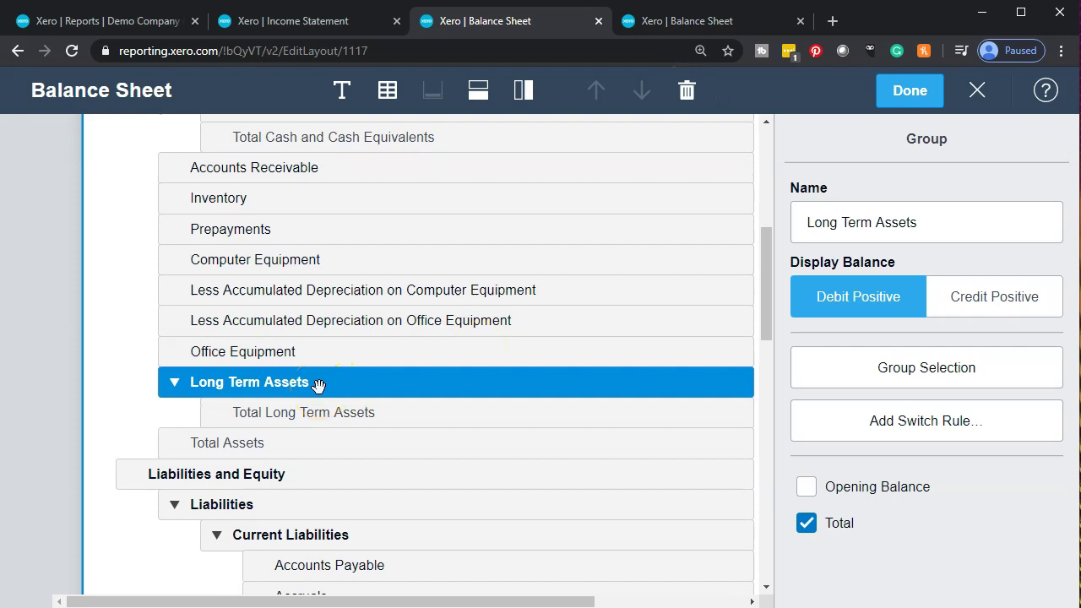
{"action": "left_click", "coordinate": [684, 108]}
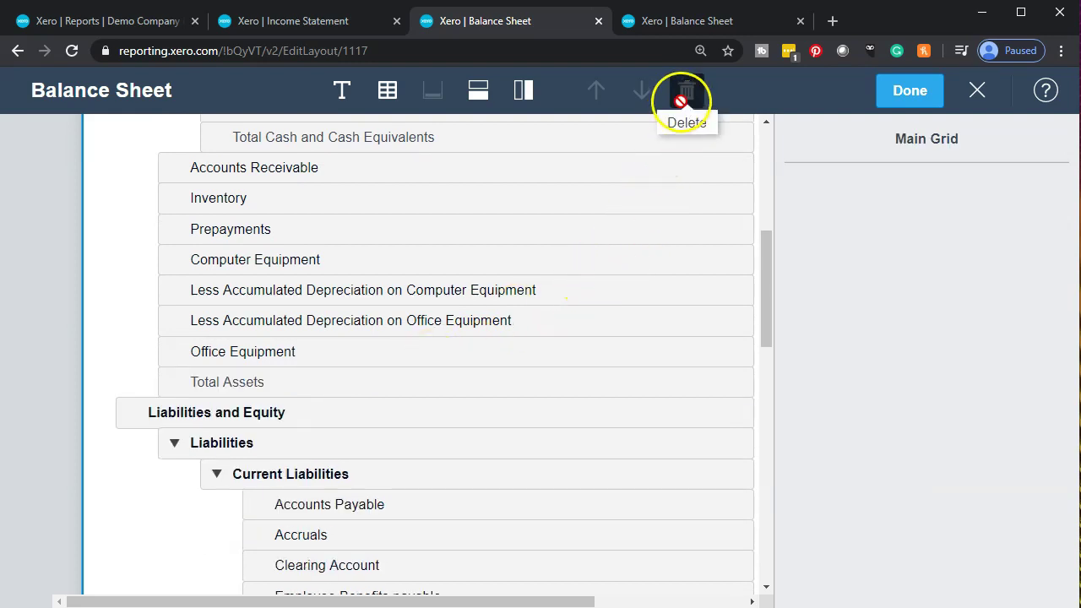
Cancel the Current Liabilities removal warning to keep it, then save the layout with Done.
{"action": "scroll", "coordinate": [502, 355], "scroll_direction": "down", "scroll_amount": 2}
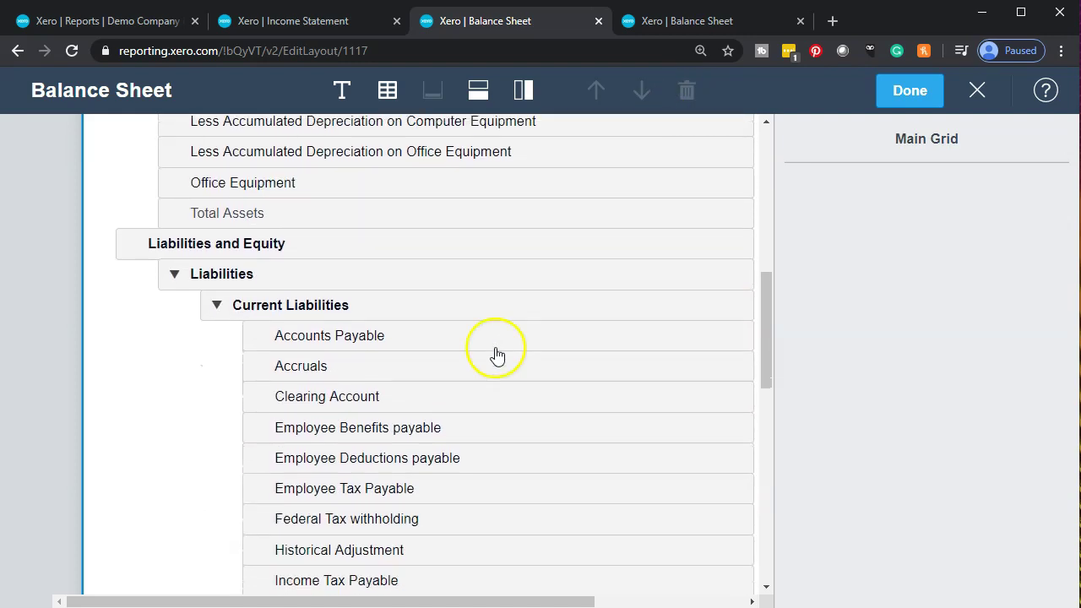
{"action": "left_click", "coordinate": [257, 306]}
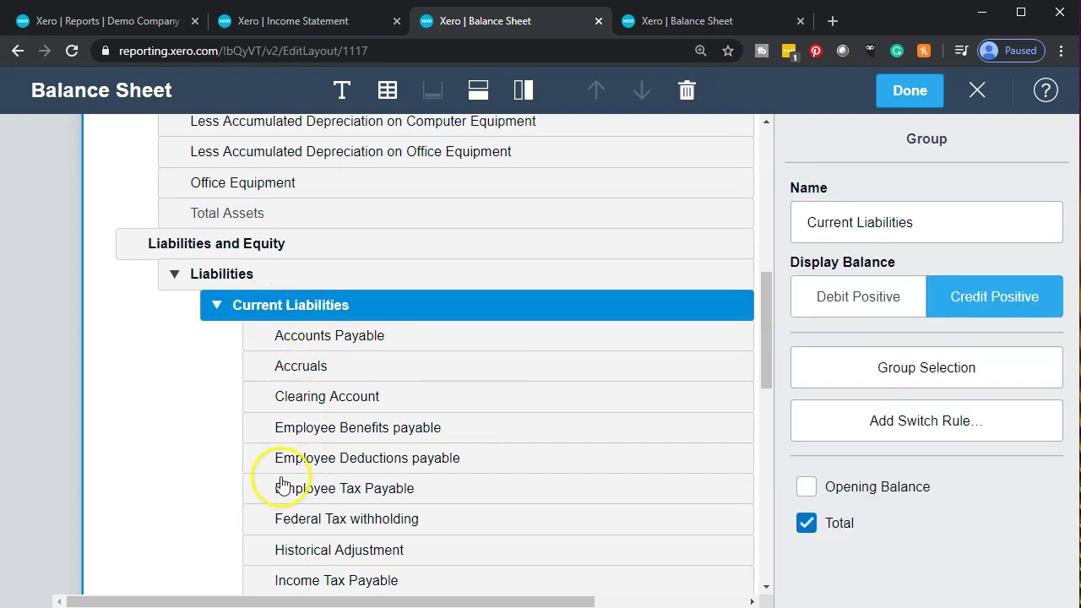
{"action": "left_click", "coordinate": [686, 100]}
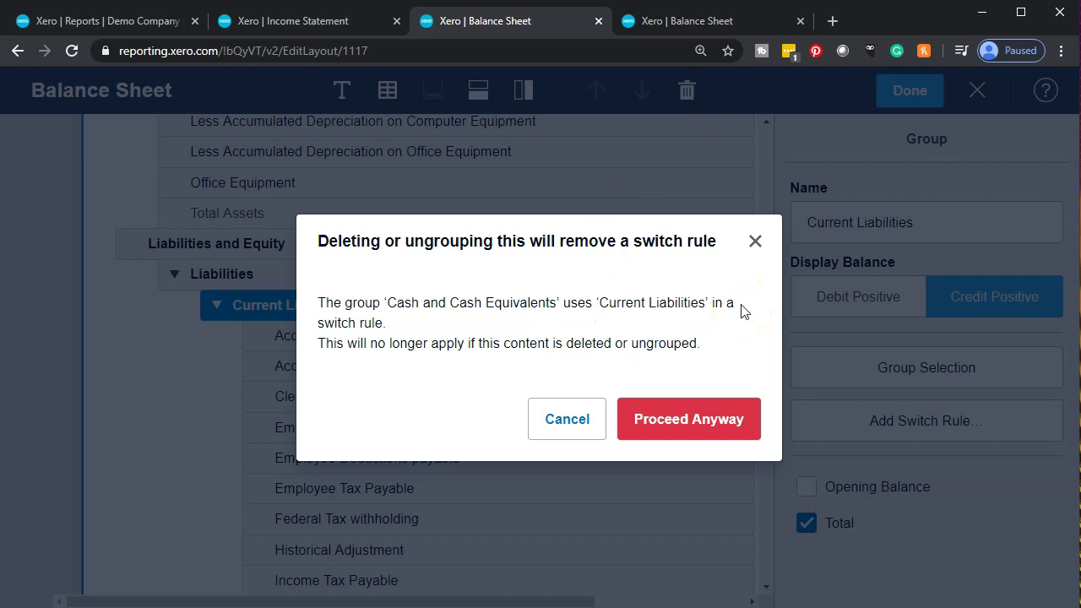
{"action": "left_click", "coordinate": [754, 241]}
{"action": "scroll", "coordinate": [420, 443], "scroll_direction": "down", "scroll_amount": 3}
{"action": "scroll", "coordinate": [420, 442], "scroll_direction": "down", "scroll_amount": 3}
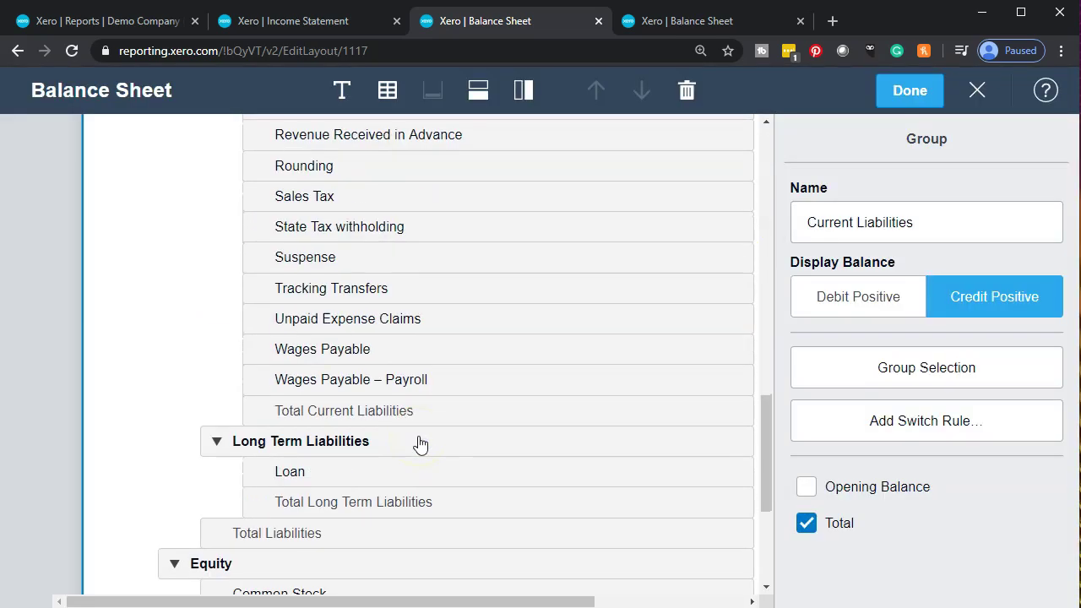
{"action": "scroll", "coordinate": [421, 442], "scroll_direction": "up", "scroll_amount": 5}
{"action": "left_click", "coordinate": [909, 100]}
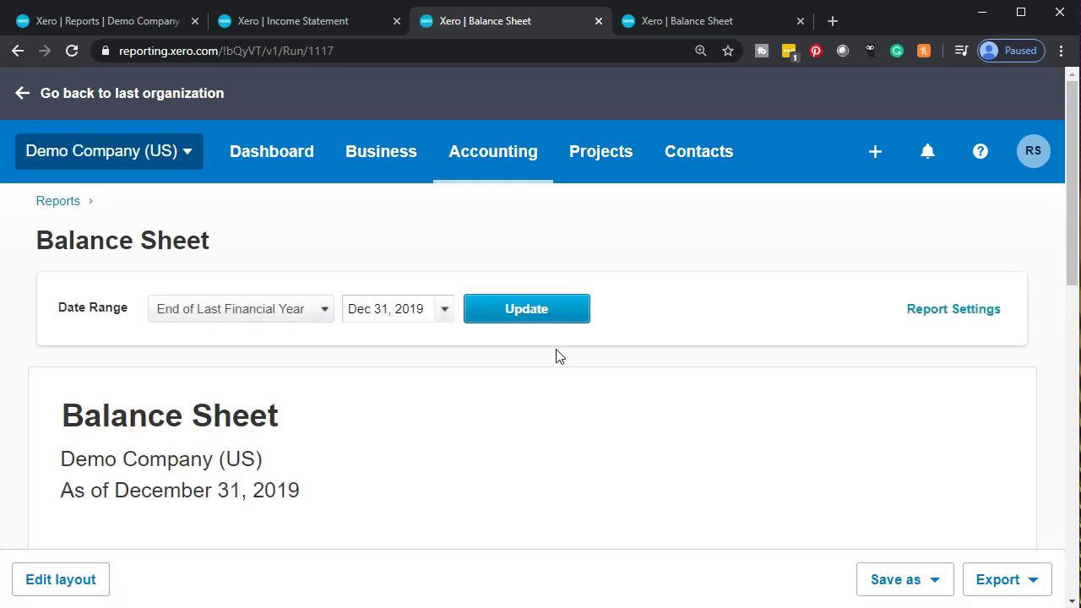
{"action": "left_click", "coordinate": [943, 590]}
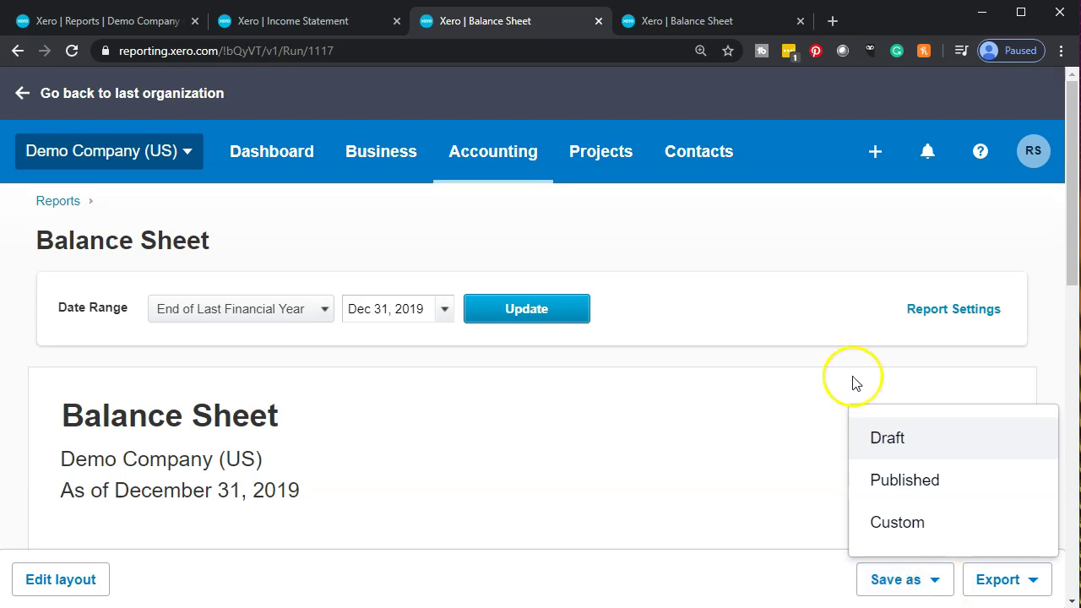
{"action": "left_click", "coordinate": [773, 257]}
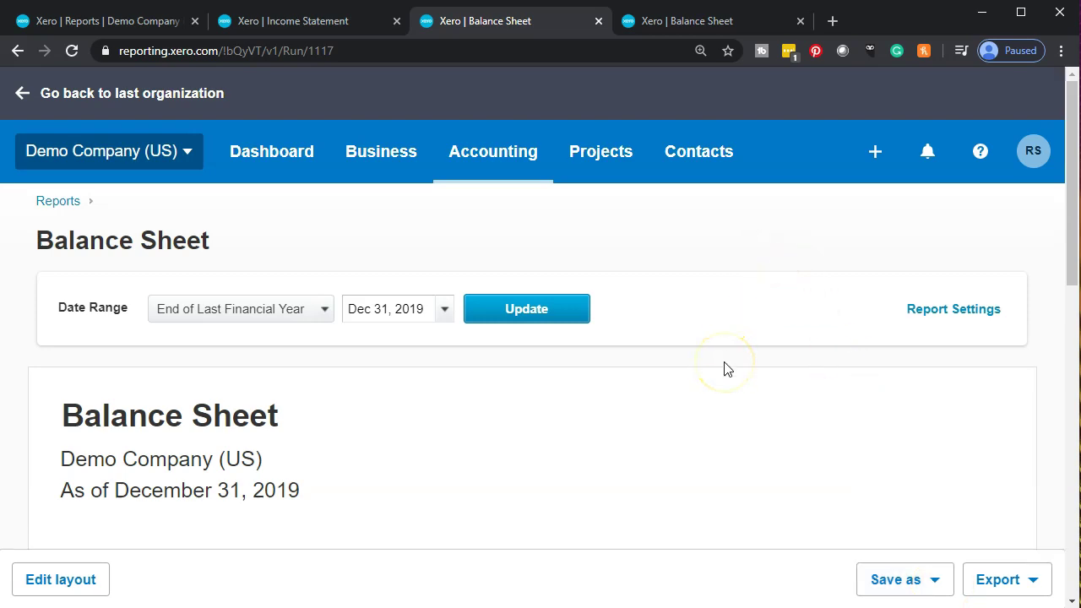
{"action": "scroll", "coordinate": [724, 369], "scroll_direction": "down", "scroll_amount": 5}
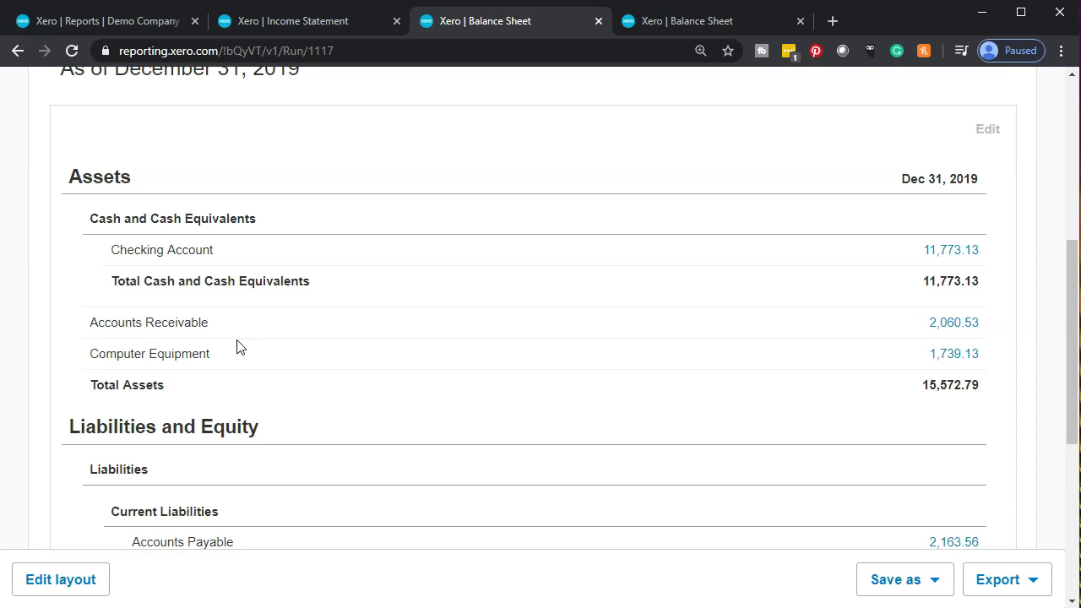
{"action": "scroll", "coordinate": [316, 346], "scroll_direction": "up", "scroll_amount": 5}
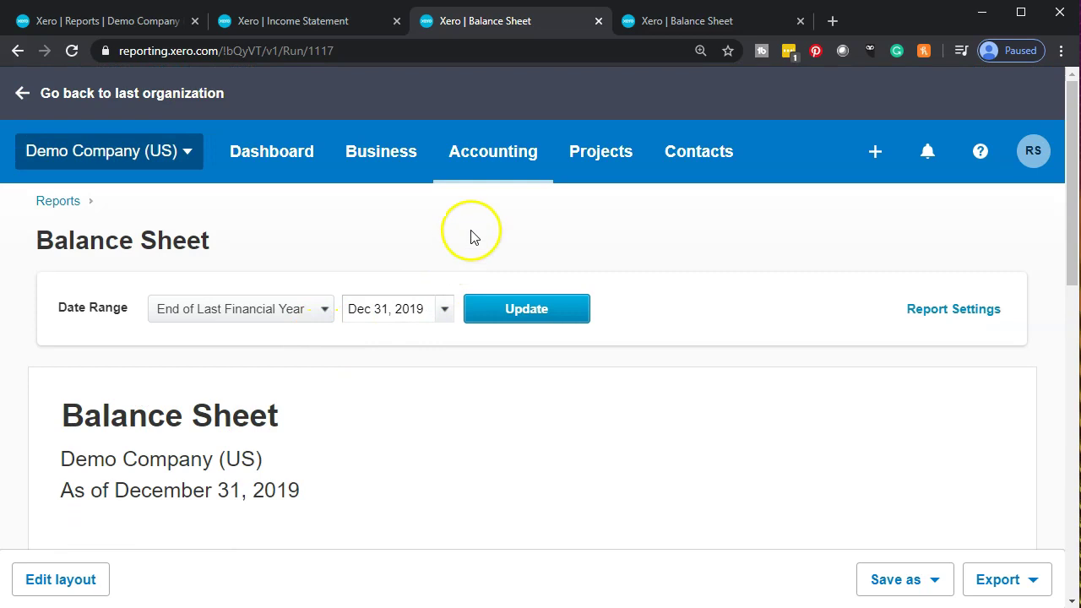
Reload the Balance Sheet from the Accounting menu and open Edit layout.
{"action": "left_click", "coordinate": [490, 169]}
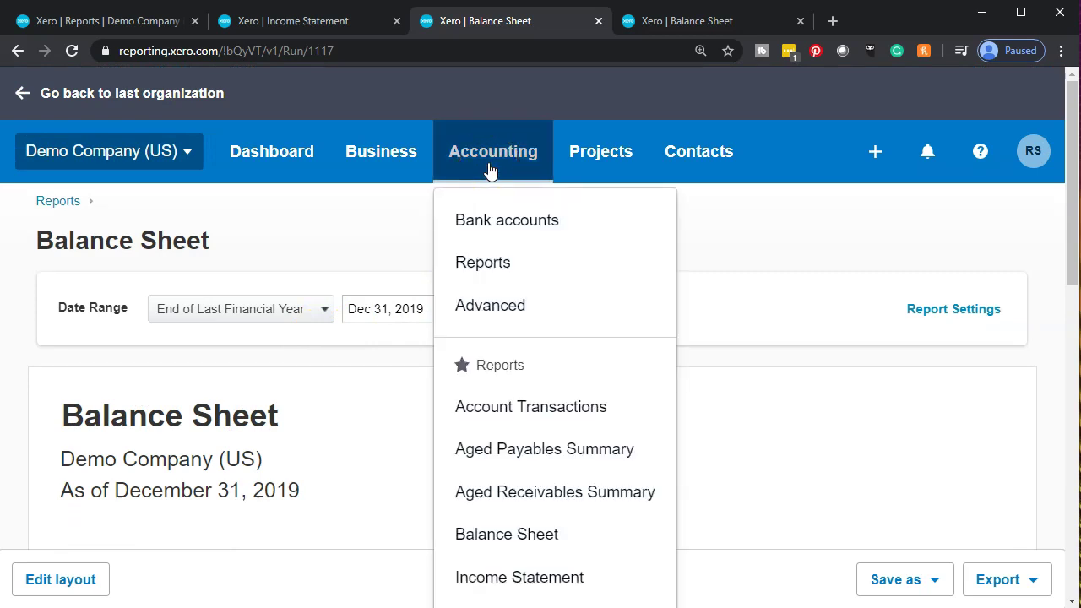
{"action": "left_click", "coordinate": [521, 533]}
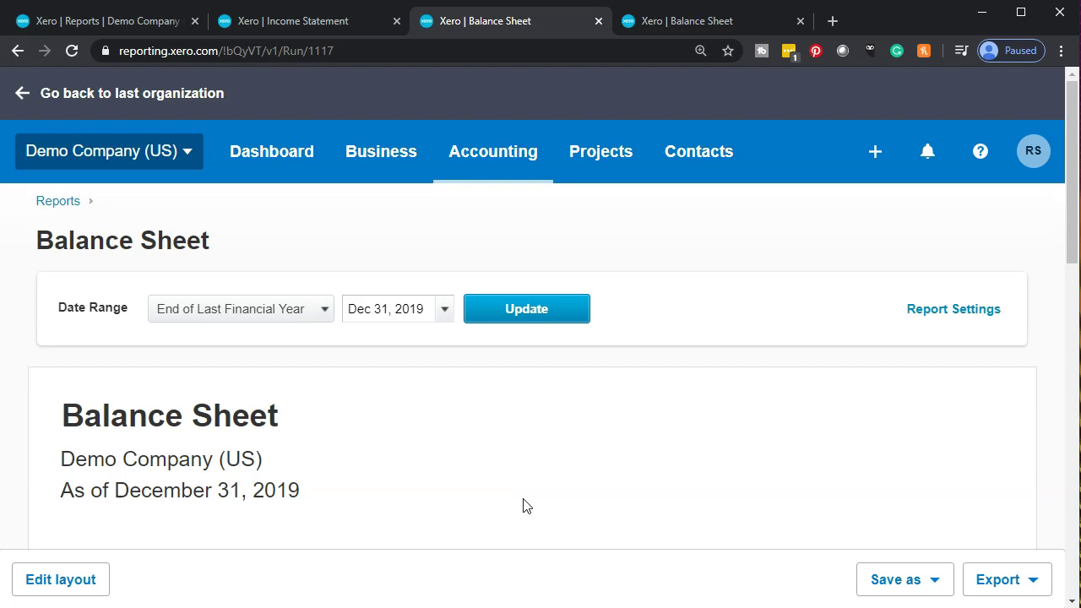
{"action": "scroll", "coordinate": [523, 505], "scroll_direction": "down", "scroll_amount": 2}
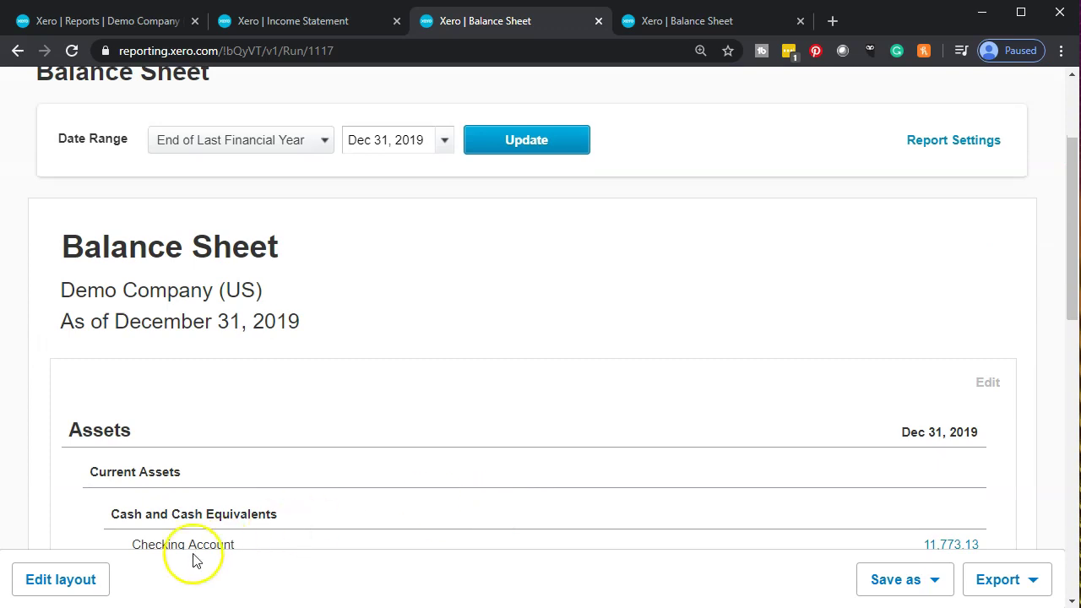
{"action": "left_click", "coordinate": [90, 580]}
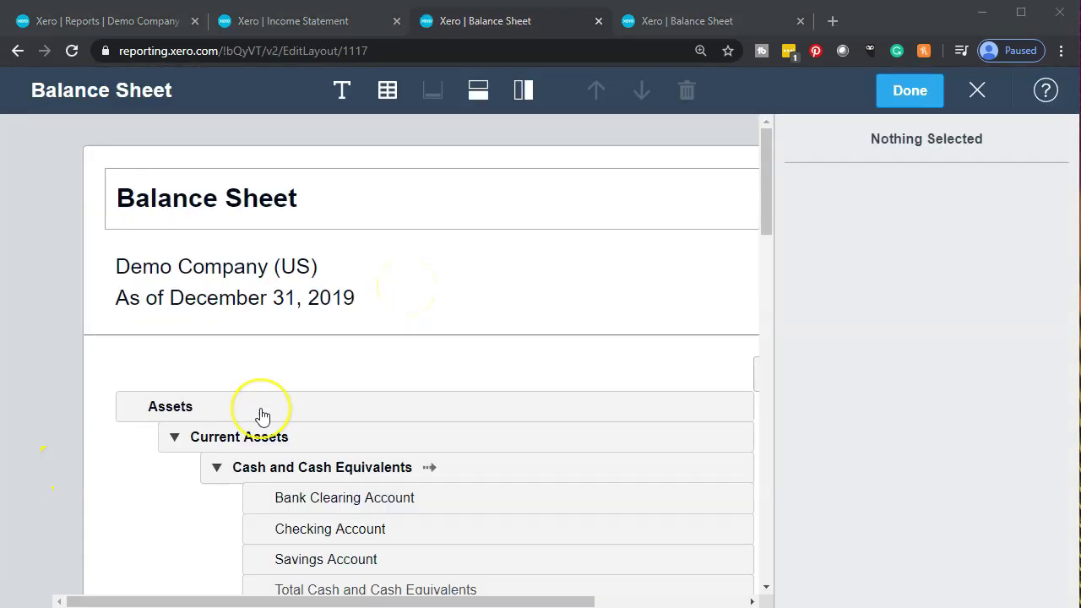
Compare the Current Liabilities rows with the finished Balance Sheet in the other tab.
{"action": "scroll", "coordinate": [261, 414], "scroll_direction": "down", "scroll_amount": 3}
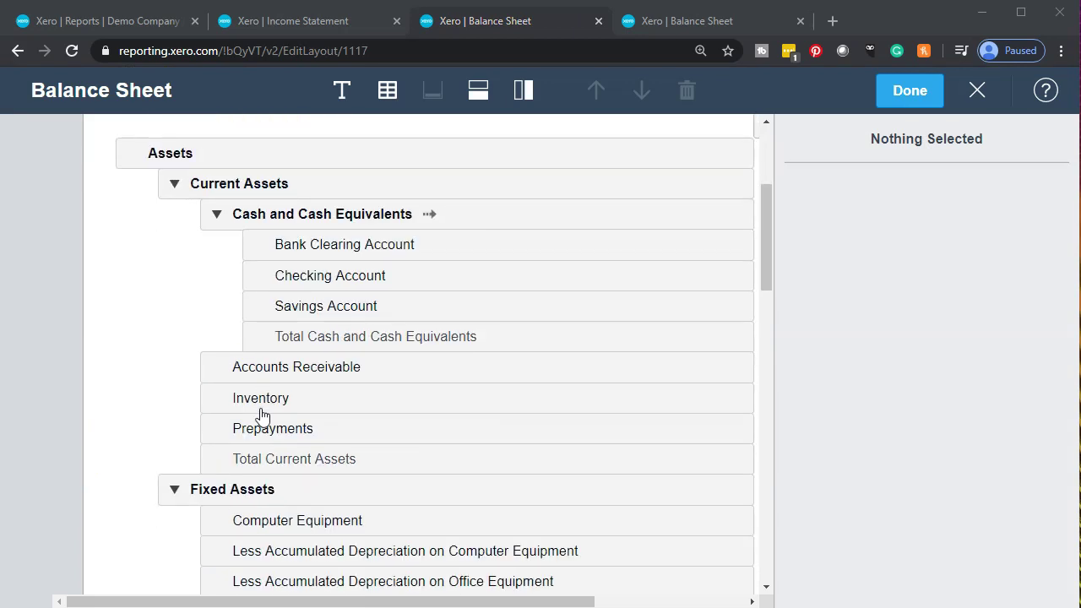
{"action": "scroll", "coordinate": [261, 414], "scroll_direction": "down", "scroll_amount": 5}
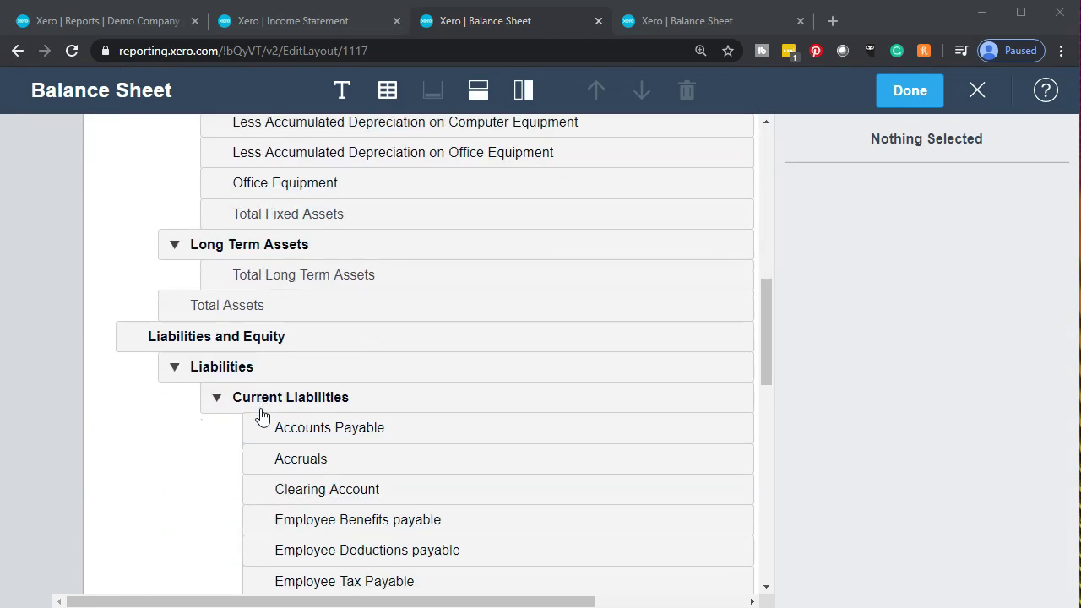
{"action": "scroll", "coordinate": [261, 414], "scroll_direction": "down", "scroll_amount": 2}
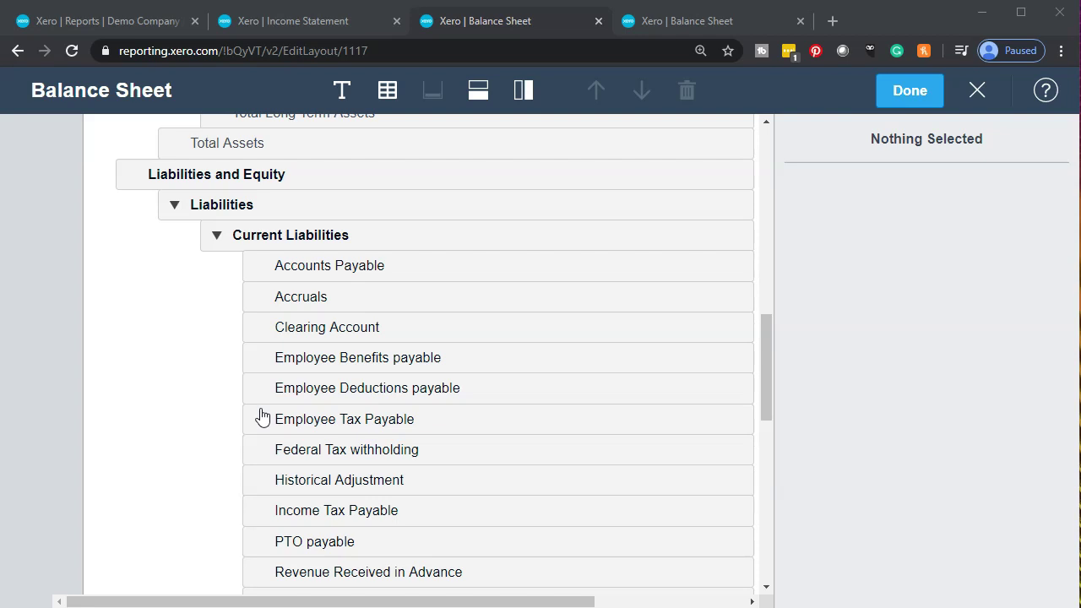
{"action": "scroll", "coordinate": [261, 417], "scroll_direction": "down", "scroll_amount": 1}
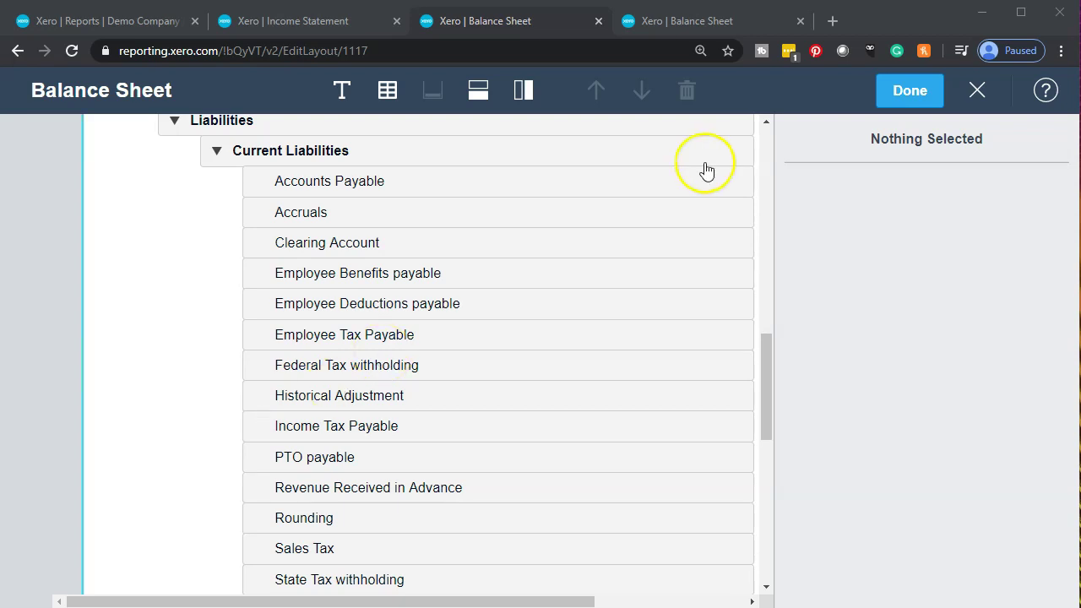
{"action": "left_click", "coordinate": [687, 24]}
{"action": "scroll", "coordinate": [502, 314], "scroll_direction": "down", "scroll_amount": 8}
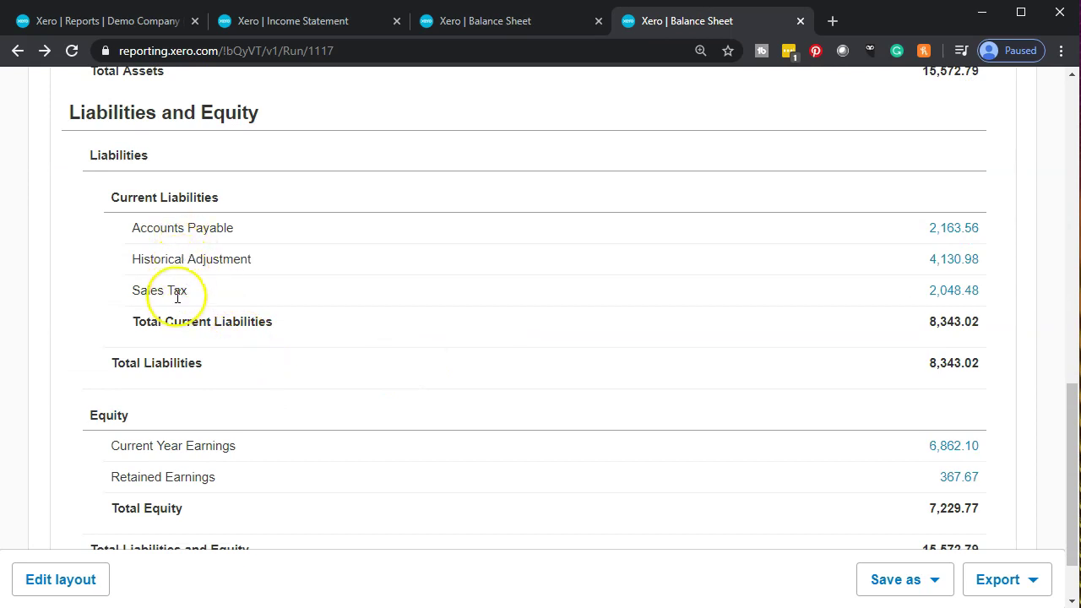
{"action": "left_click", "coordinate": [524, 23]}
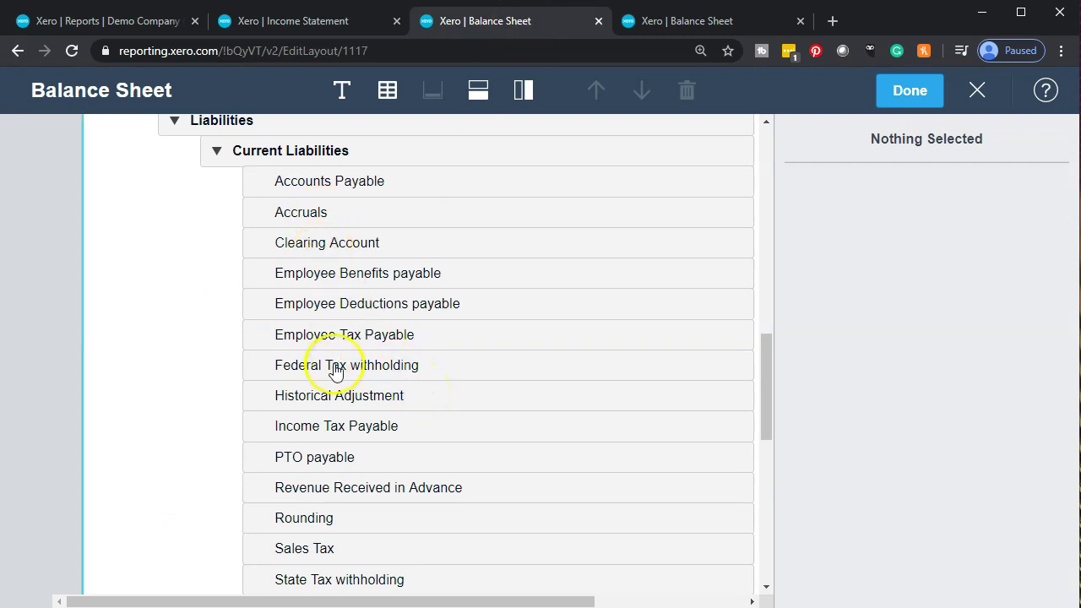
Select the Sales Tax row under Current Liabilities.
{"action": "scroll", "coordinate": [335, 372], "scroll_direction": "down", "scroll_amount": 1}
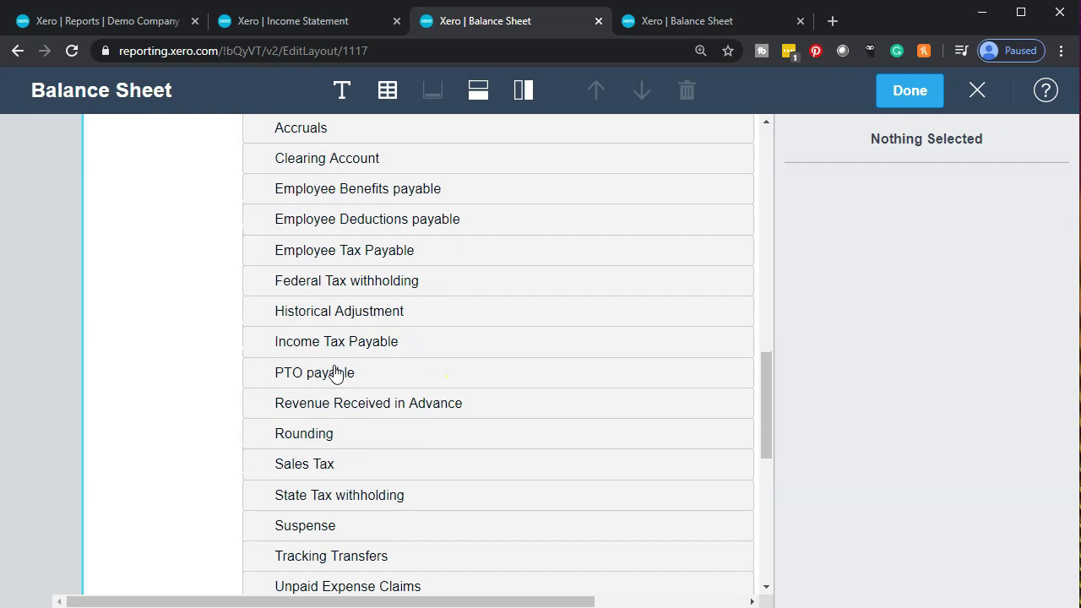
{"action": "scroll", "coordinate": [335, 372], "scroll_direction": "down", "scroll_amount": 1}
{"action": "left_click", "coordinate": [333, 382]}
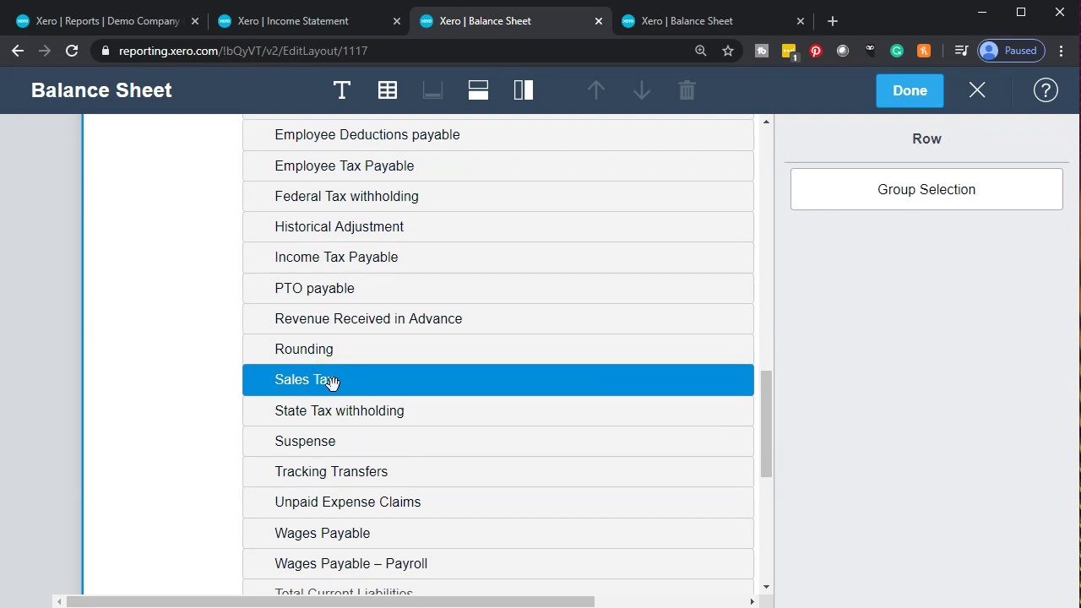
Select Accounts Payable alongside Sales Tax and group the two rows under Current Liabilities.
{"action": "scroll", "coordinate": [333, 382], "scroll_direction": "up", "scroll_amount": 2}
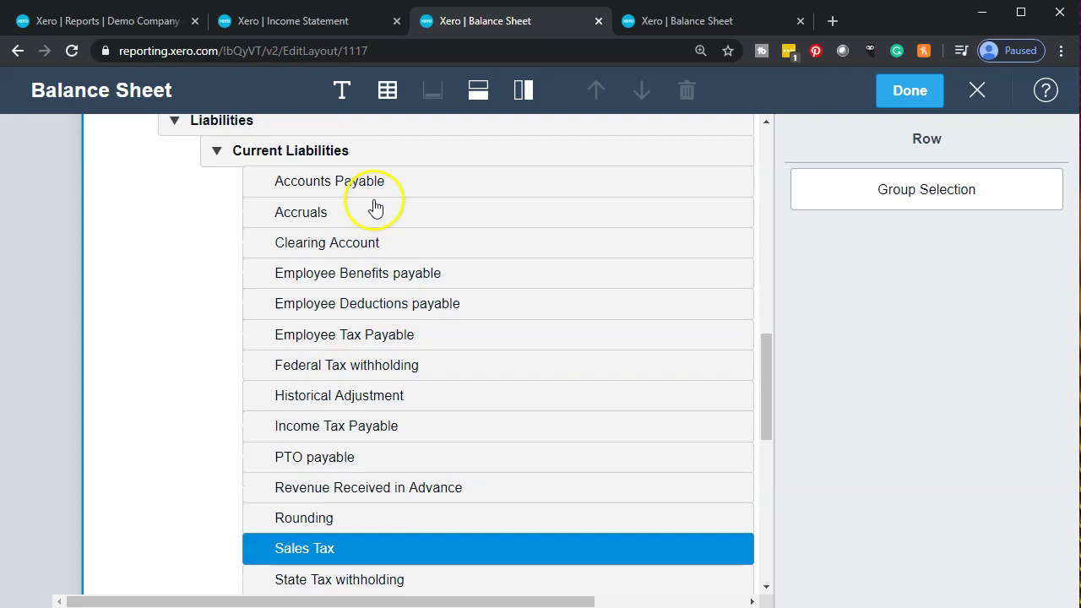
{"action": "left_click", "coordinate": [352, 192], "text": "ctrl"}
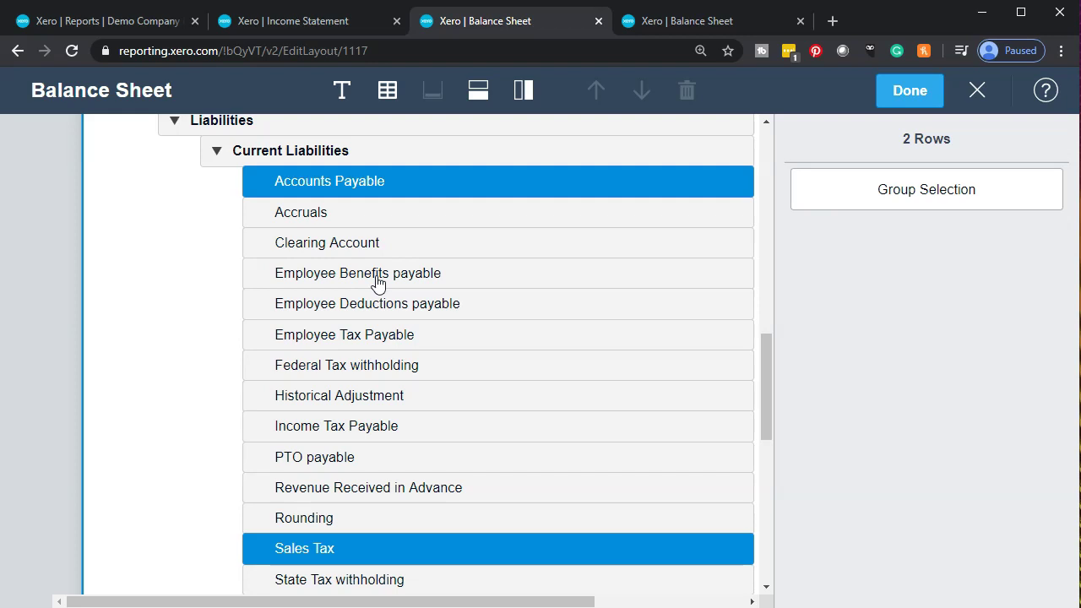
{"action": "scroll", "coordinate": [377, 282], "scroll_direction": "up", "scroll_amount": 1}
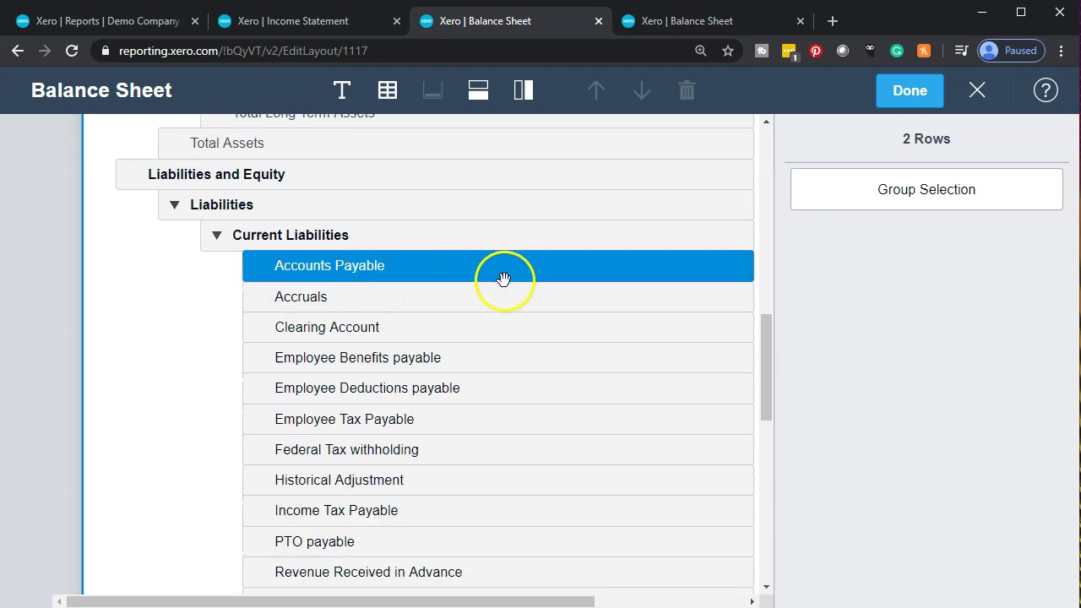
{"action": "left_click", "coordinate": [873, 207]}
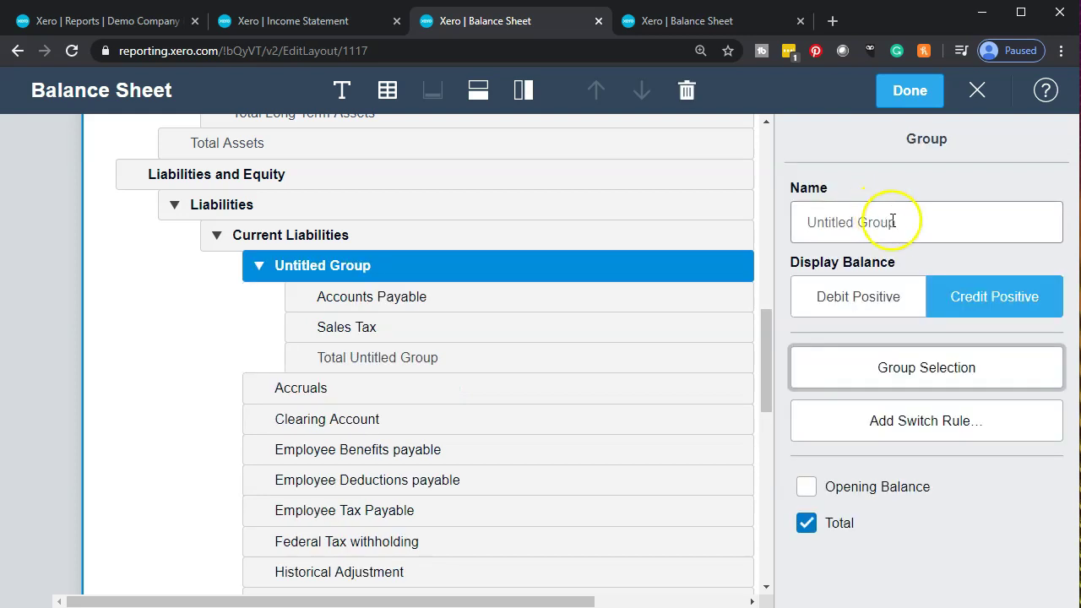
Rename the new group to 'Test' so its total row reads Total Test.
{"action": "left_click", "coordinate": [901, 223]}
{"action": "type", "text": "Liabiu"}
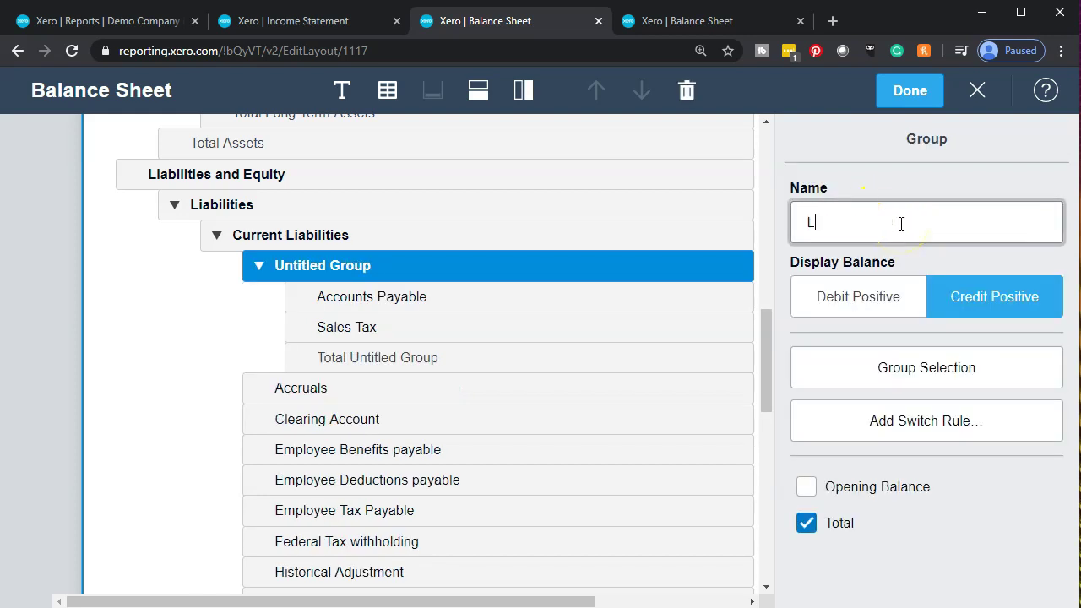
{"action": "key", "text": "BackSpace"}
{"action": "key", "text": "BackSpace"}
{"action": "key", "text": "BackSpace"}
{"action": "key", "text": "BackSpace"}
{"action": "key", "text": "BackSpace"}
{"action": "key", "text": "BackSpace"}
{"action": "type", "text": "Test"}
{"action": "left_click", "coordinate": [958, 322]}
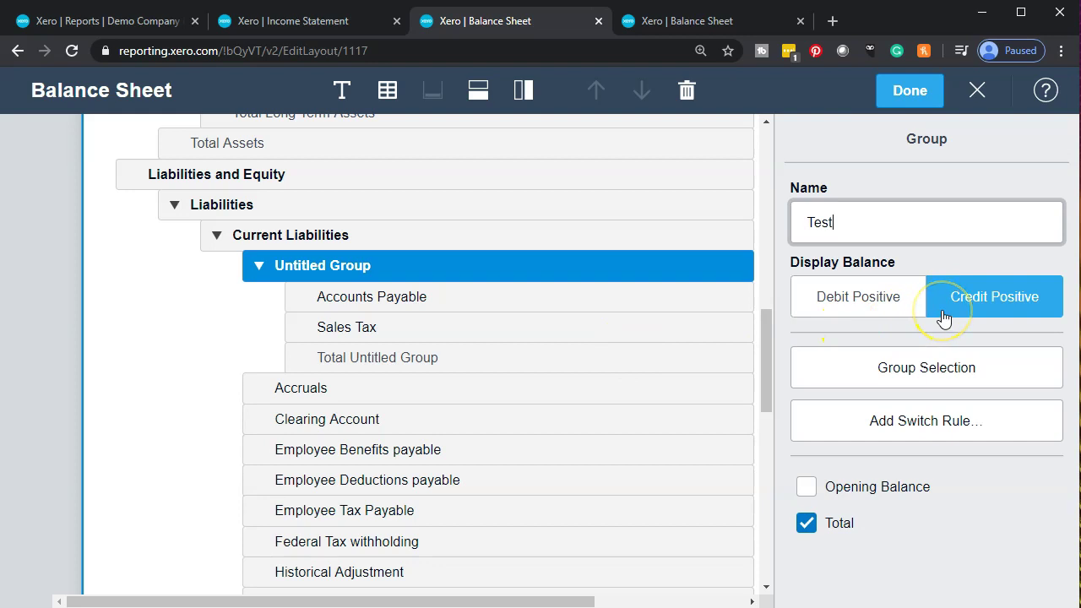
{"action": "left_click", "coordinate": [925, 517]}
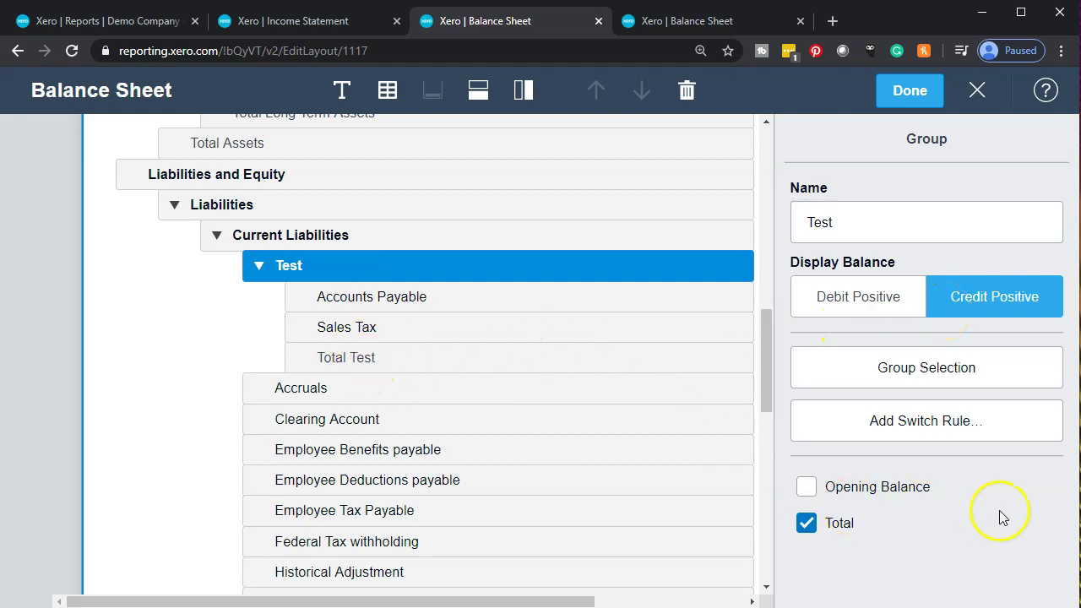
Collapse and re-expand the Test group, then finish editing the layout with Done.
{"action": "left_click", "coordinate": [260, 269]}
{"action": "left_click", "coordinate": [259, 268]}
{"action": "left_click", "coordinate": [257, 331]}
{"action": "left_click", "coordinate": [904, 97]}
{"action": "left_click", "coordinate": [431, 317]}
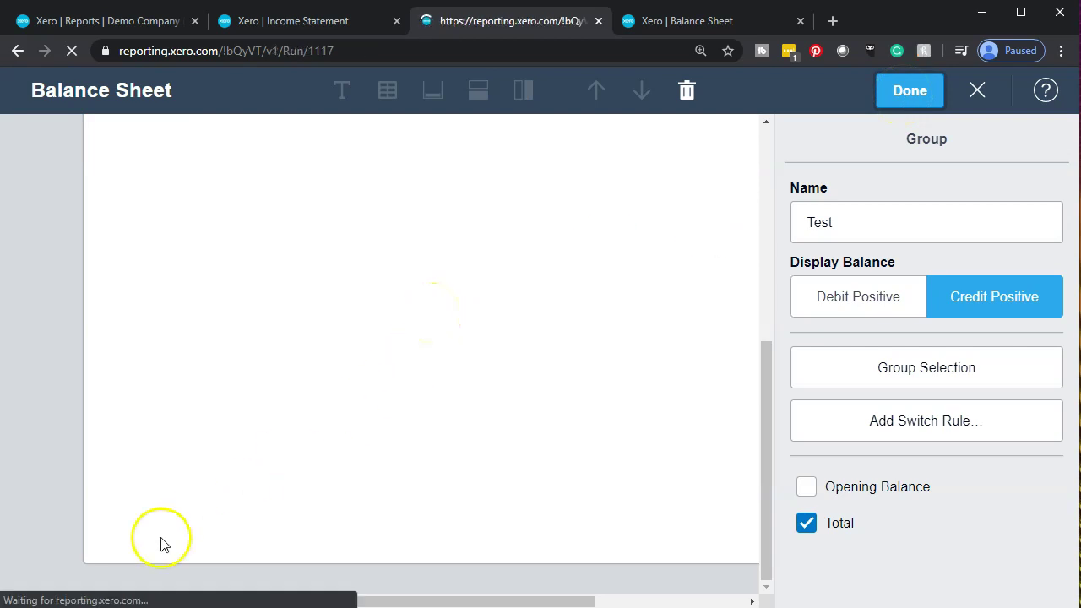
Scroll the reloaded Balance Sheet to confirm the Test group totals 4,212.04.
{"action": "scroll", "coordinate": [234, 454], "scroll_direction": "down", "scroll_amount": 10}
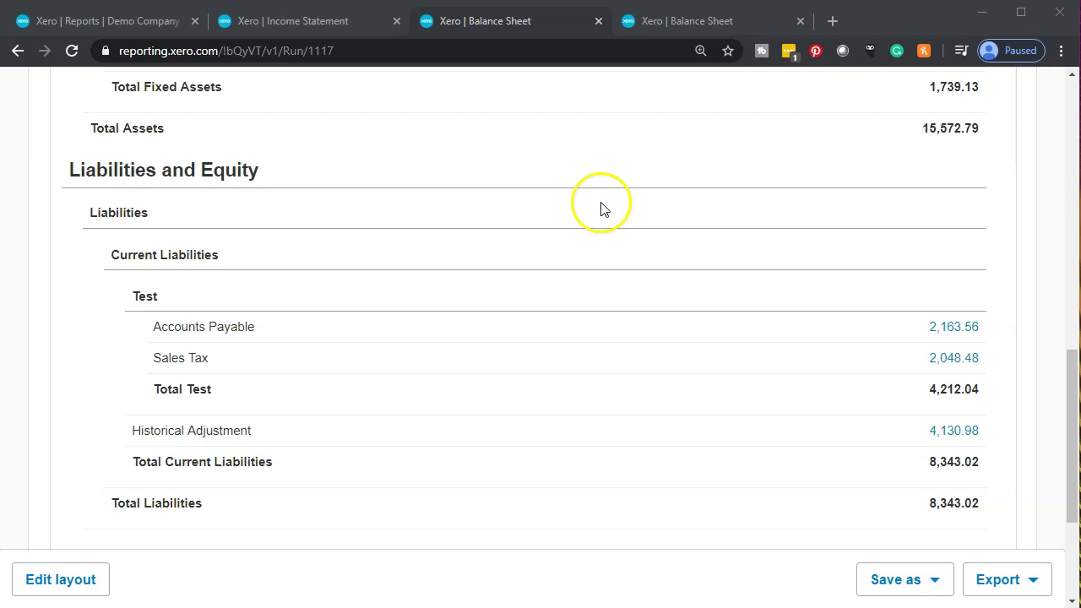
Go from the Reports summary page to the Chart of accounts.
{"action": "left_click", "coordinate": [131, 18]}
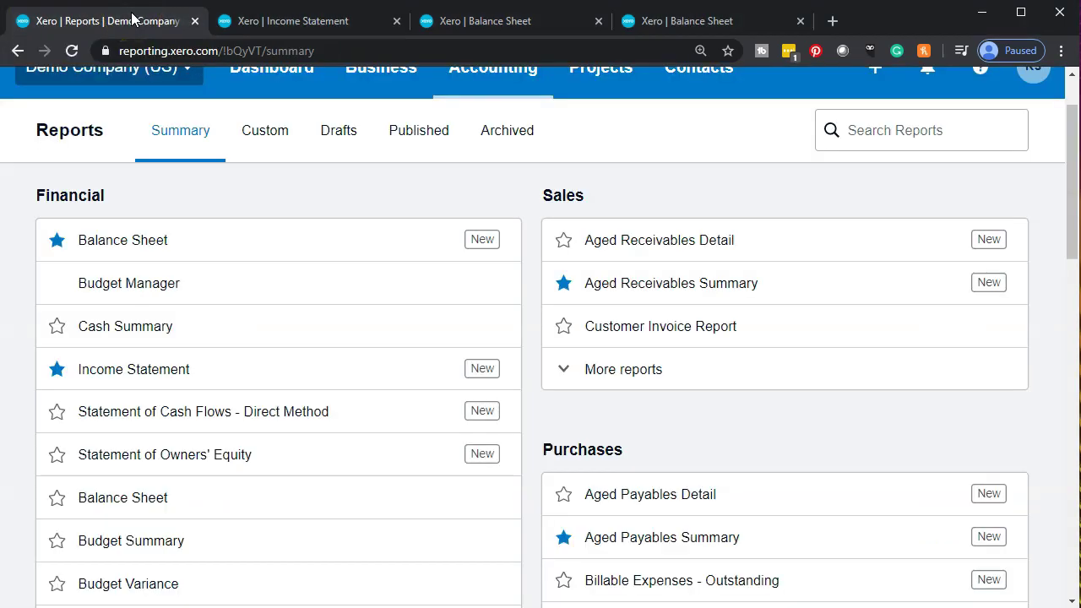
{"action": "scroll", "coordinate": [422, 202], "scroll_direction": "up", "scroll_amount": 1}
{"action": "left_click", "coordinate": [471, 180]}
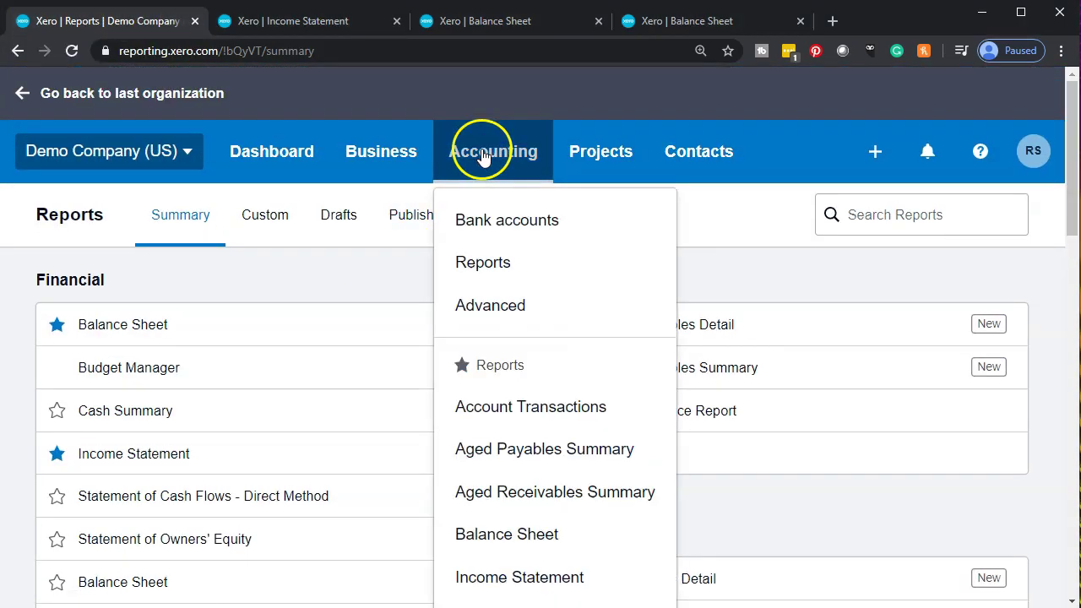
{"action": "scroll", "coordinate": [525, 304], "scroll_direction": "down", "scroll_amount": 1}
{"action": "scroll", "coordinate": [507, 302], "scroll_direction": "down", "scroll_amount": 1}
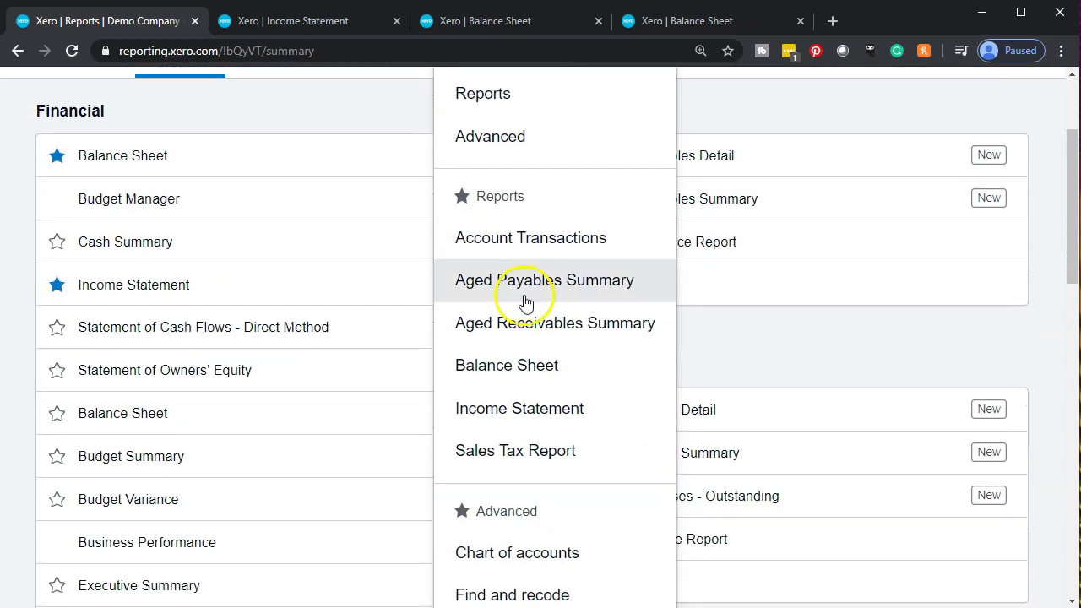
{"action": "scroll", "coordinate": [531, 340], "scroll_direction": "down", "scroll_amount": 1}
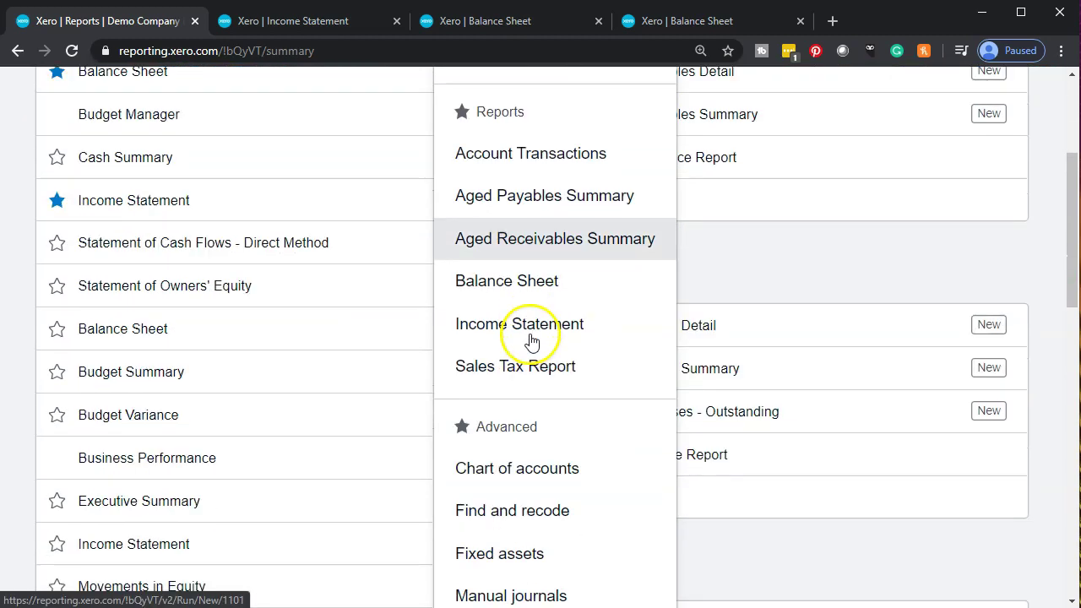
{"action": "left_click", "coordinate": [537, 473]}
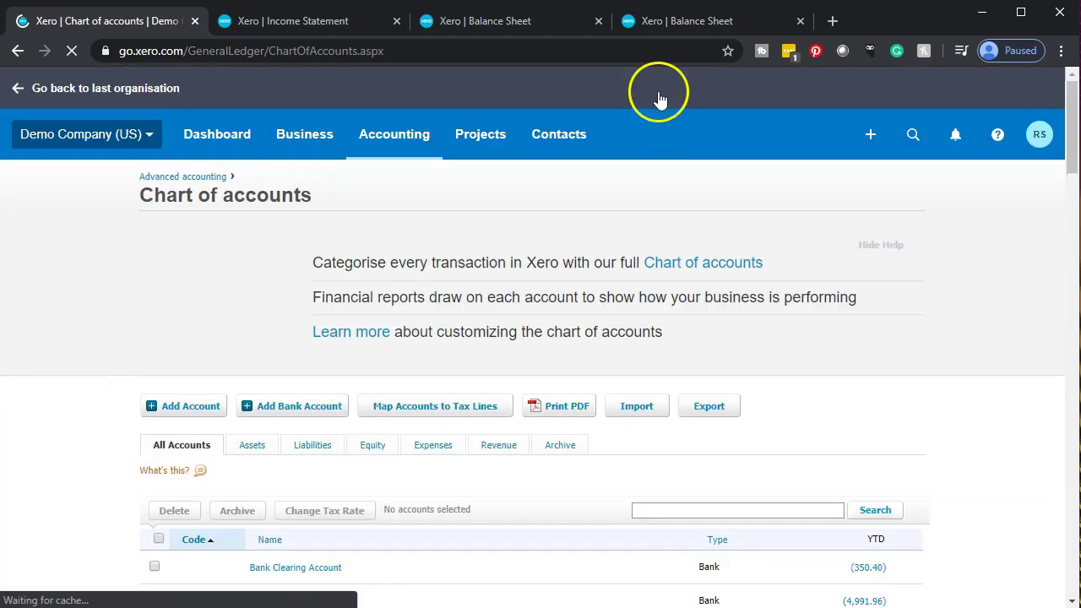
Check the Balance Sheet, return to the chart of accounts, and cancel a new-account form.
{"action": "left_click", "coordinate": [507, 21]}
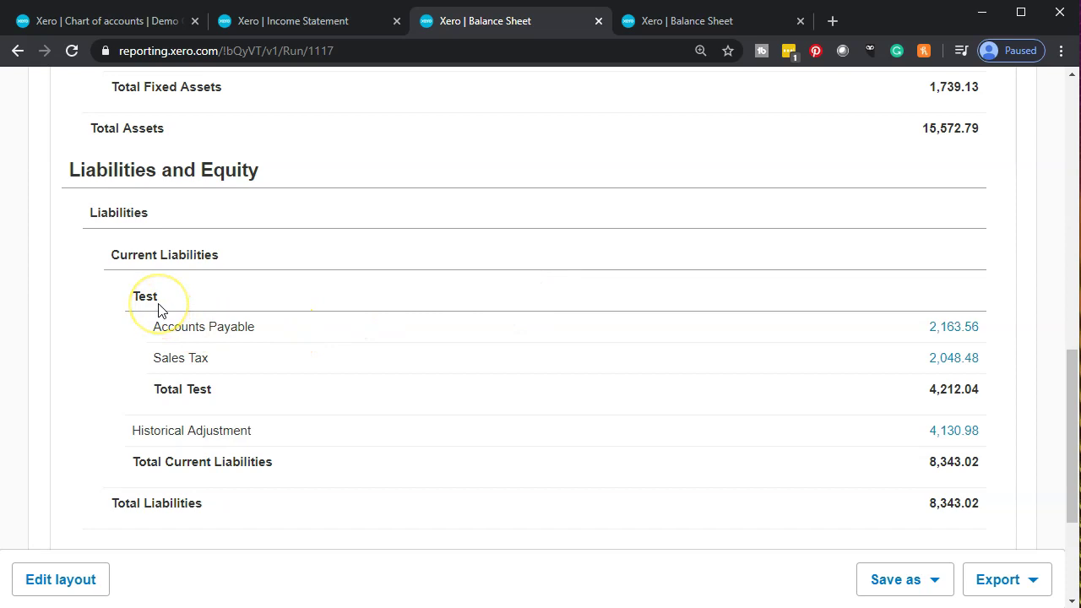
{"action": "left_click", "coordinate": [122, 23]}
{"action": "scroll", "coordinate": [255, 253], "scroll_direction": "down", "scroll_amount": 3}
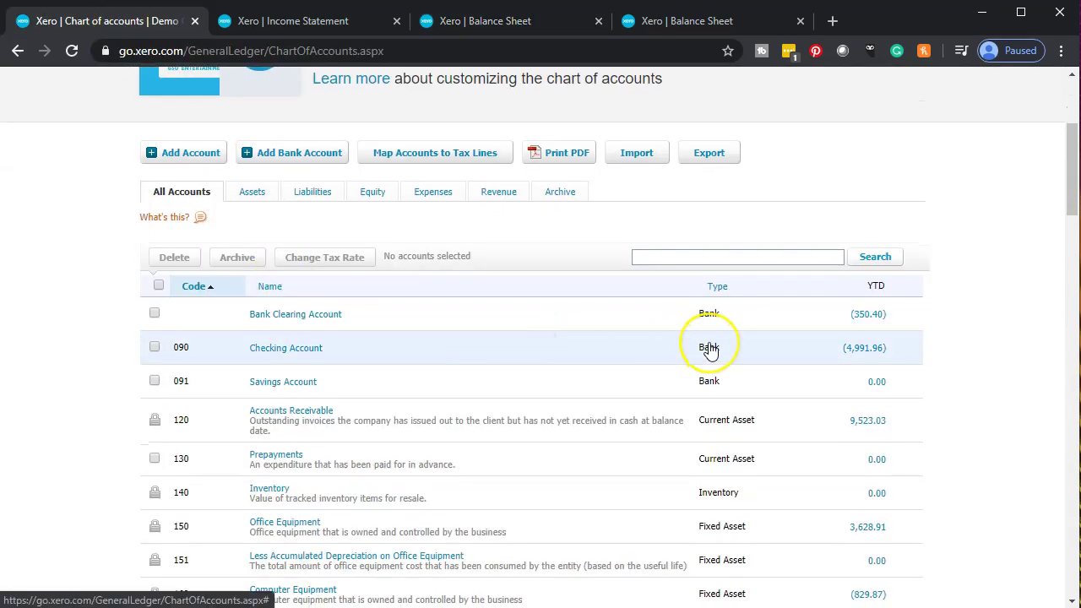
{"action": "left_click", "coordinate": [191, 152]}
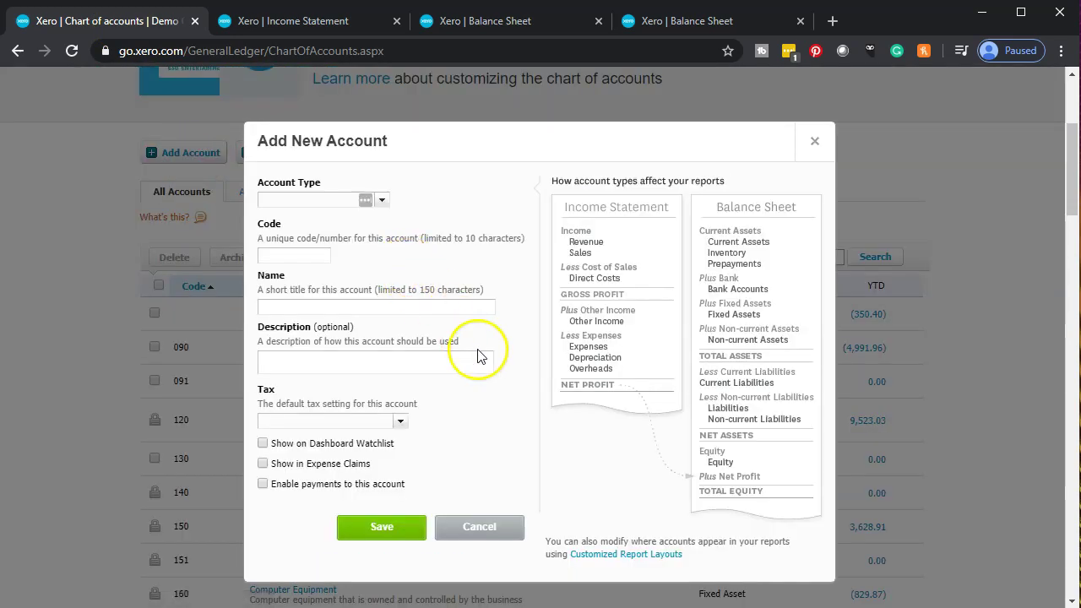
{"action": "left_click", "coordinate": [823, 147]}
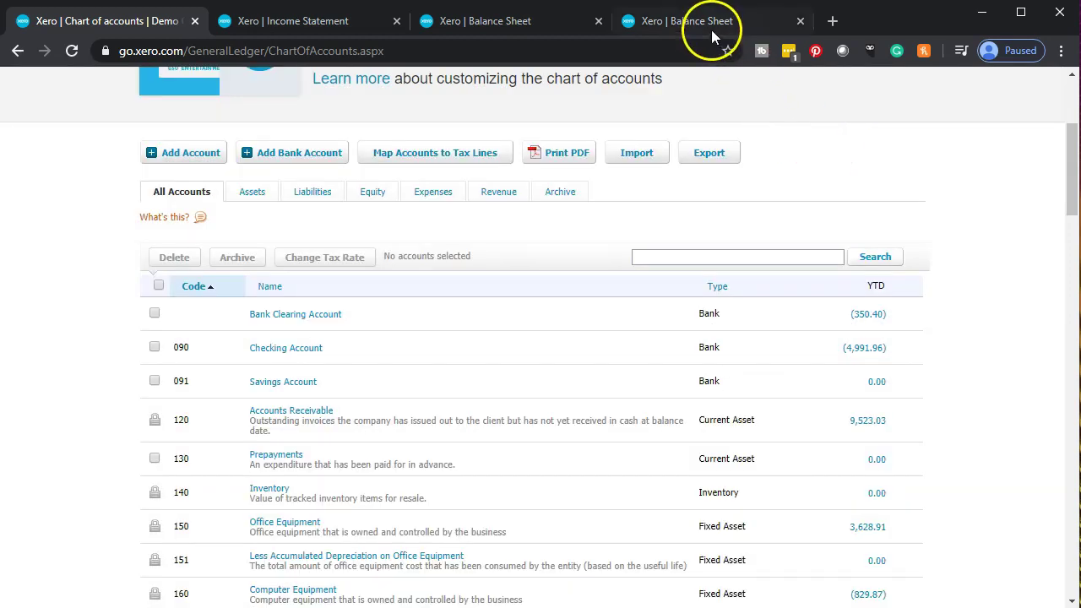
Switch to the Xero | Balance Sheet tab and choose Edit layout.
{"action": "left_click", "coordinate": [498, 25]}
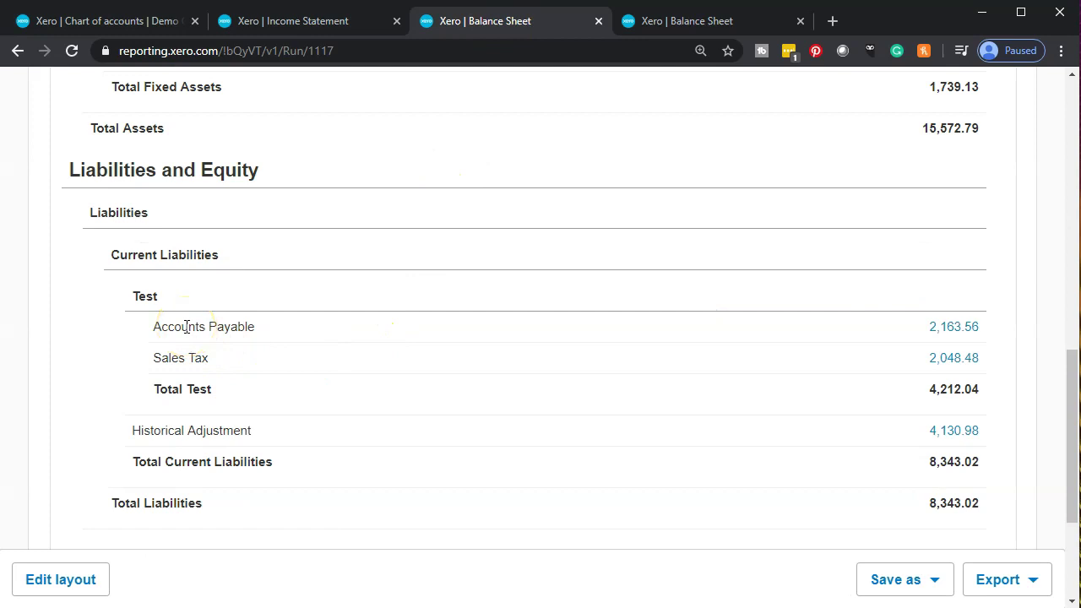
{"action": "left_click", "coordinate": [89, 583]}
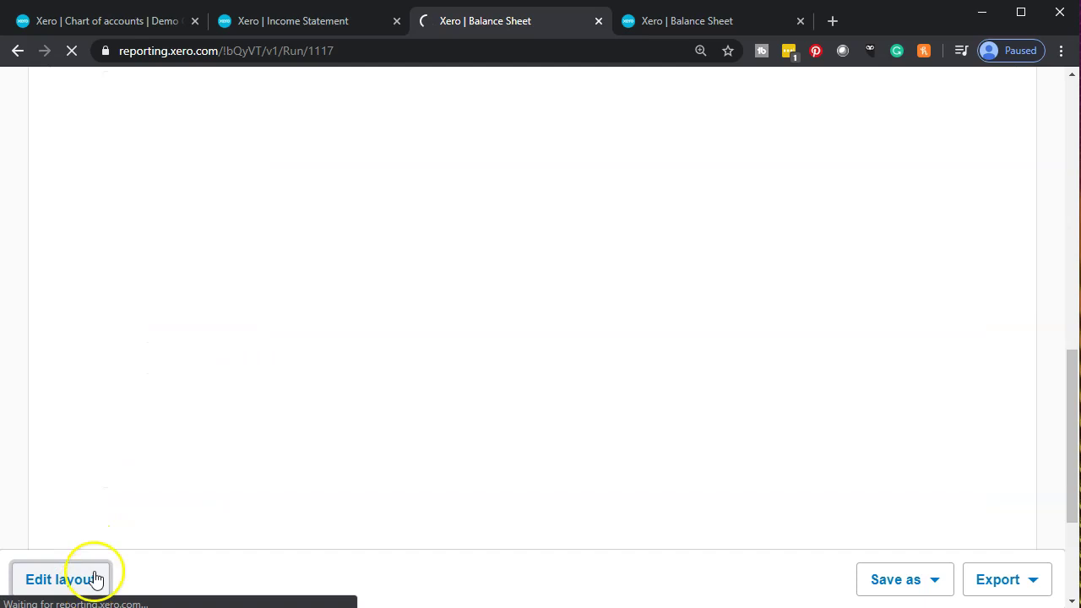
Expand then collapse the Test group in the layout editor, and apply the layout with Done.
{"action": "left_click", "coordinate": [455, 360]}
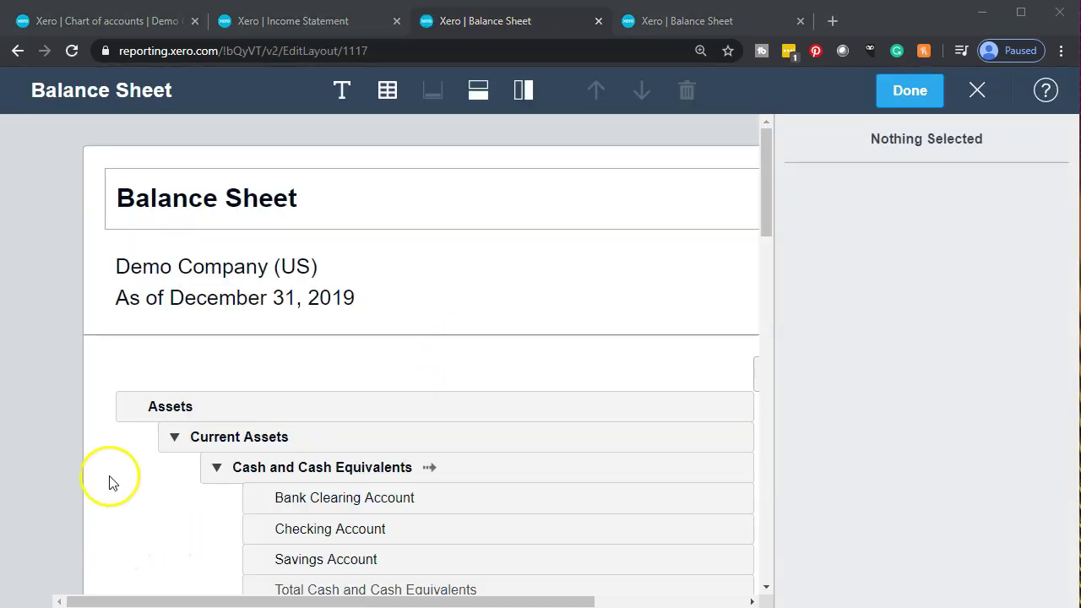
{"action": "scroll", "coordinate": [110, 481], "scroll_direction": "down", "scroll_amount": 7}
{"action": "scroll", "coordinate": [109, 482], "scroll_direction": "down", "scroll_amount": 1}
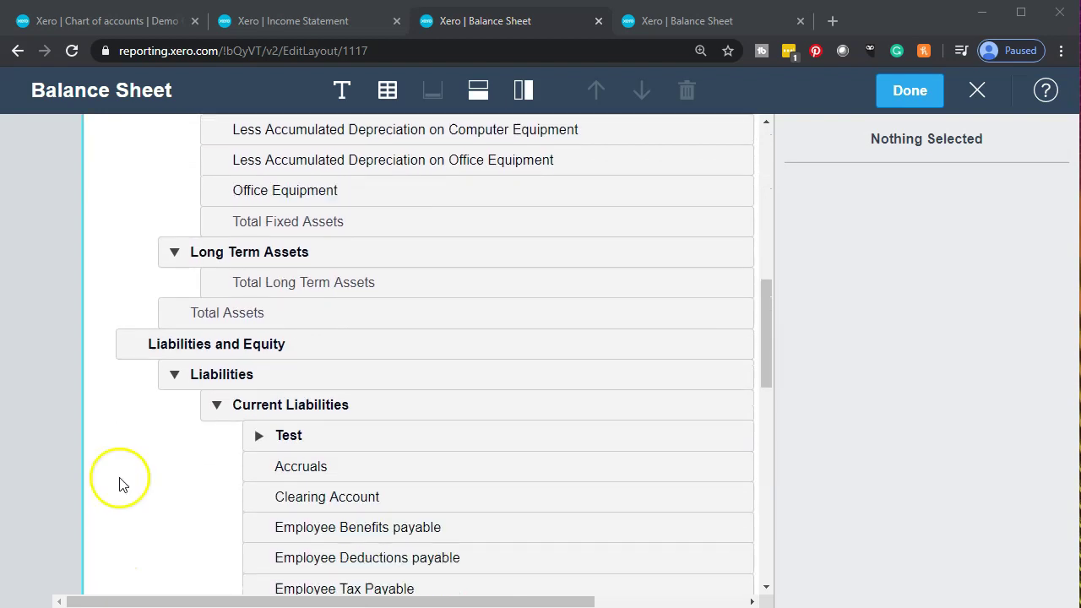
{"action": "left_click", "coordinate": [259, 436]}
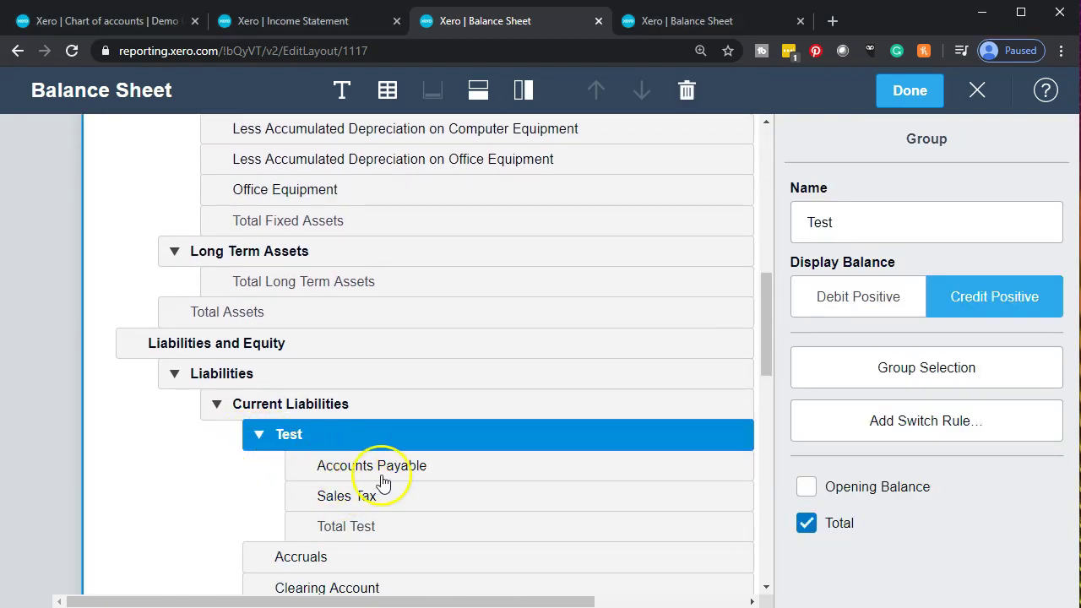
{"action": "left_click", "coordinate": [259, 436]}
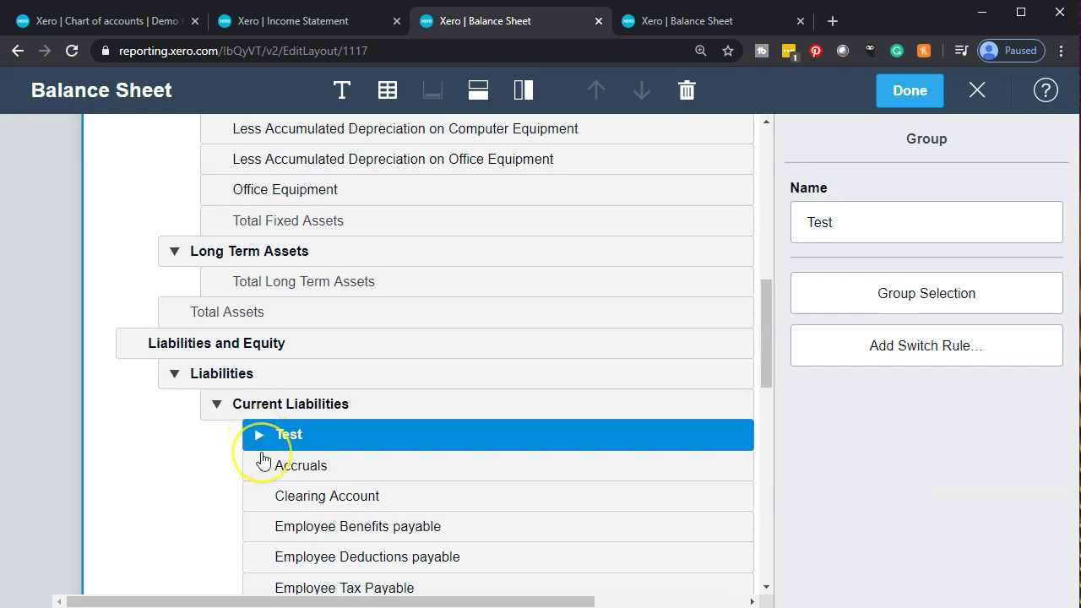
{"action": "left_click", "coordinate": [916, 100]}
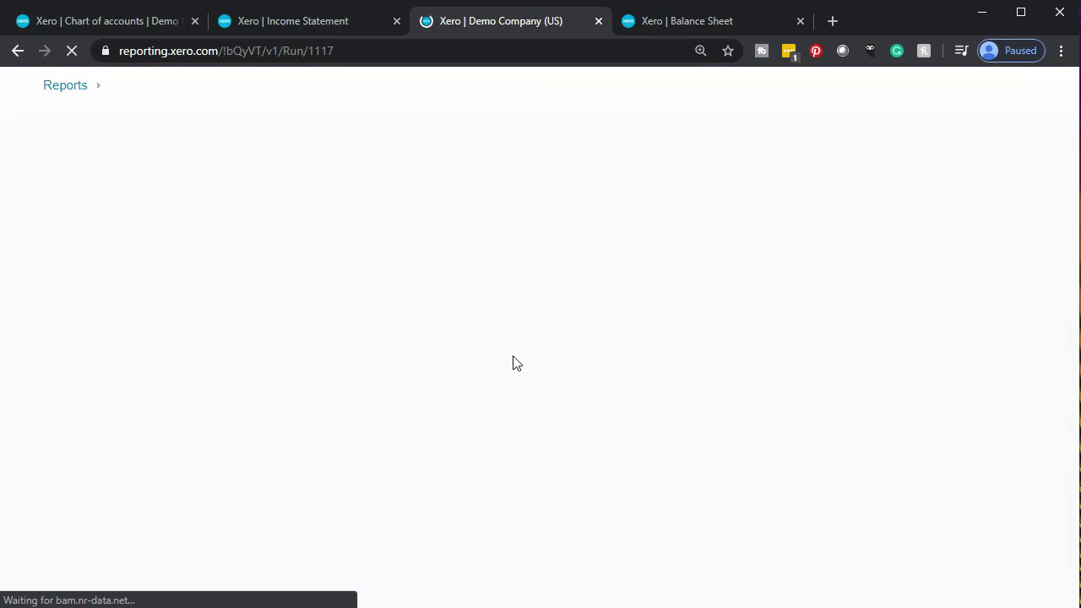
{"action": "left_click_drag", "start_coordinate": [452, 372], "coordinate": [403, 385]}
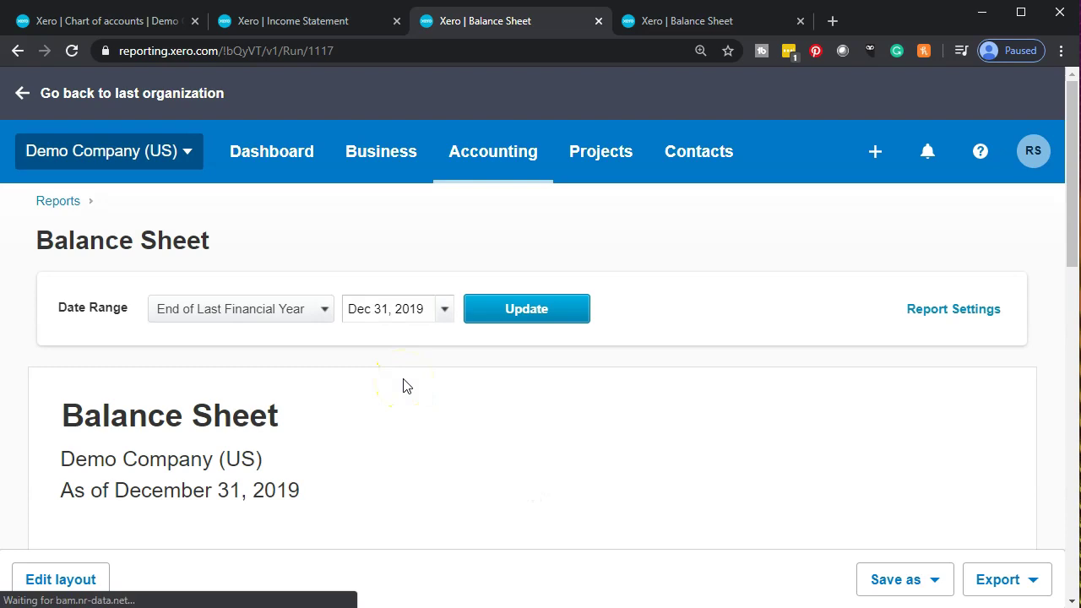
Scroll through the updated report, then reopen the Balance Sheet layout editor.
{"action": "scroll", "coordinate": [404, 385], "scroll_direction": "down", "scroll_amount": 7}
{"action": "scroll", "coordinate": [404, 385], "scroll_direction": "down", "scroll_amount": 1}
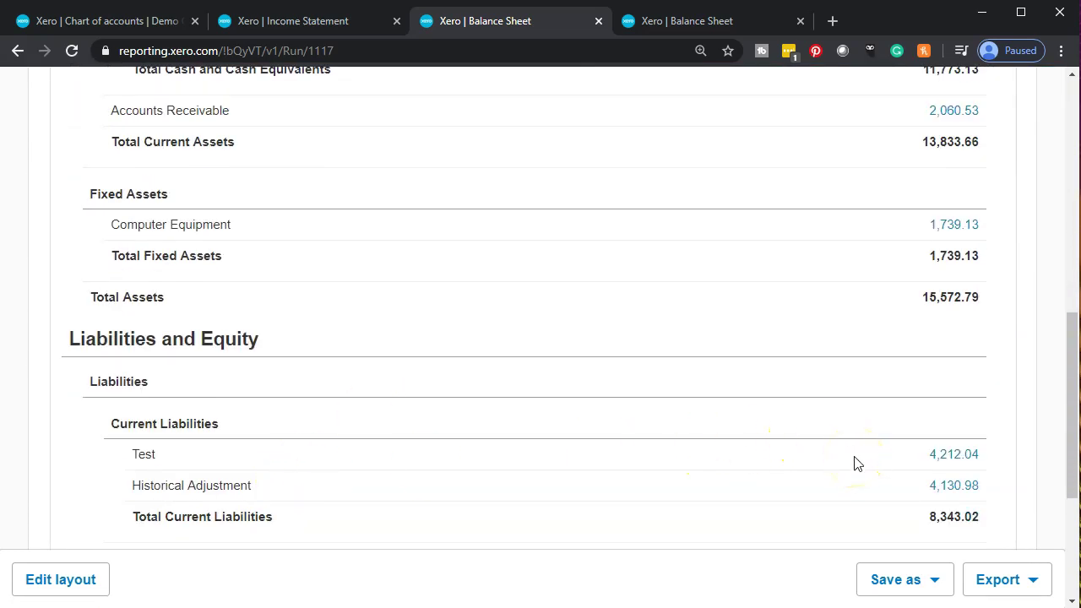
{"action": "scroll", "coordinate": [858, 463], "scroll_direction": "up", "scroll_amount": 5}
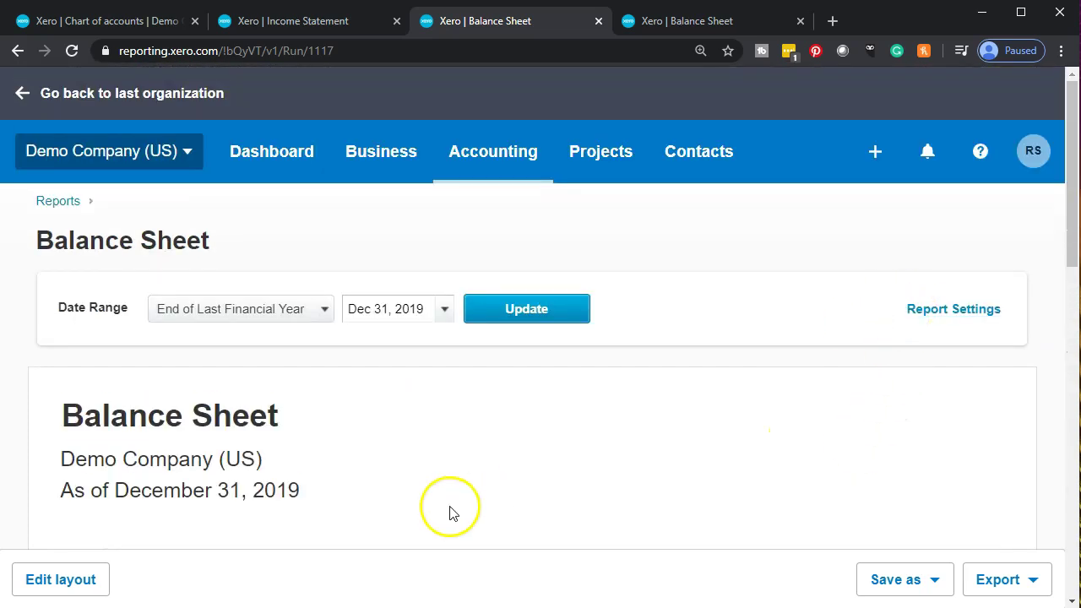
{"action": "left_click", "coordinate": [70, 583]}
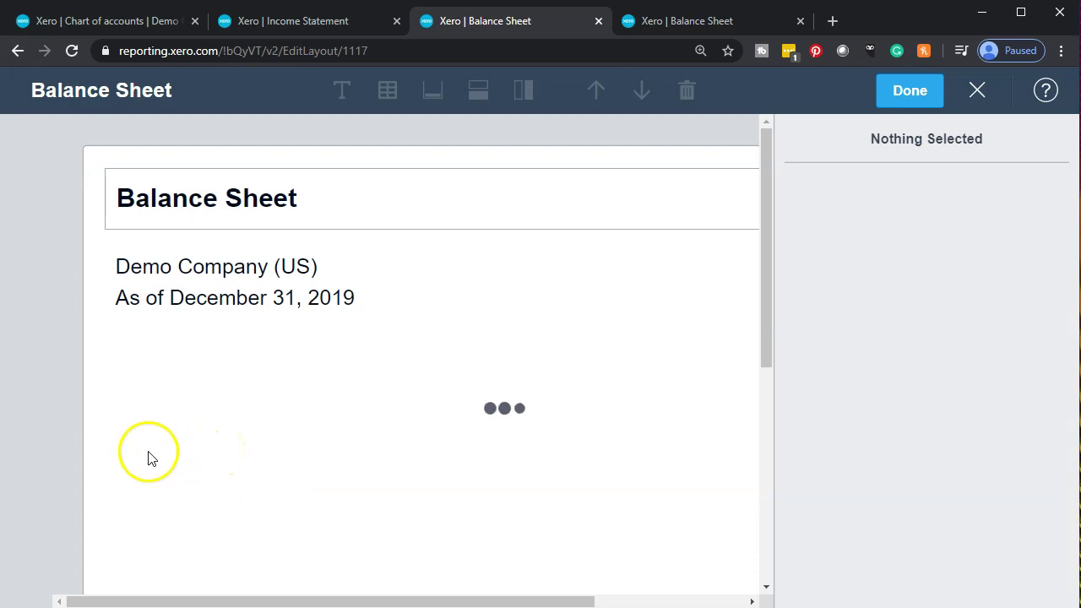
Collapse Current Assets, Fixed Assets, Long Term Assets, Liabilities and Equity, then apply with Done.
{"action": "scroll", "coordinate": [148, 454], "scroll_direction": "down", "scroll_amount": 3}
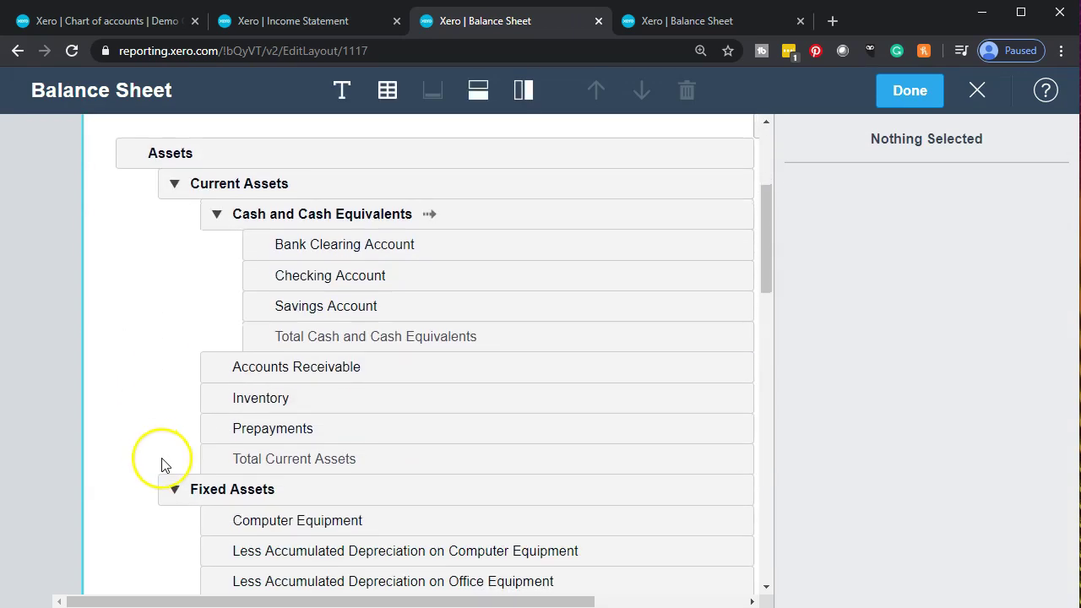
{"action": "scroll", "coordinate": [152, 422], "scroll_direction": "up", "scroll_amount": 1}
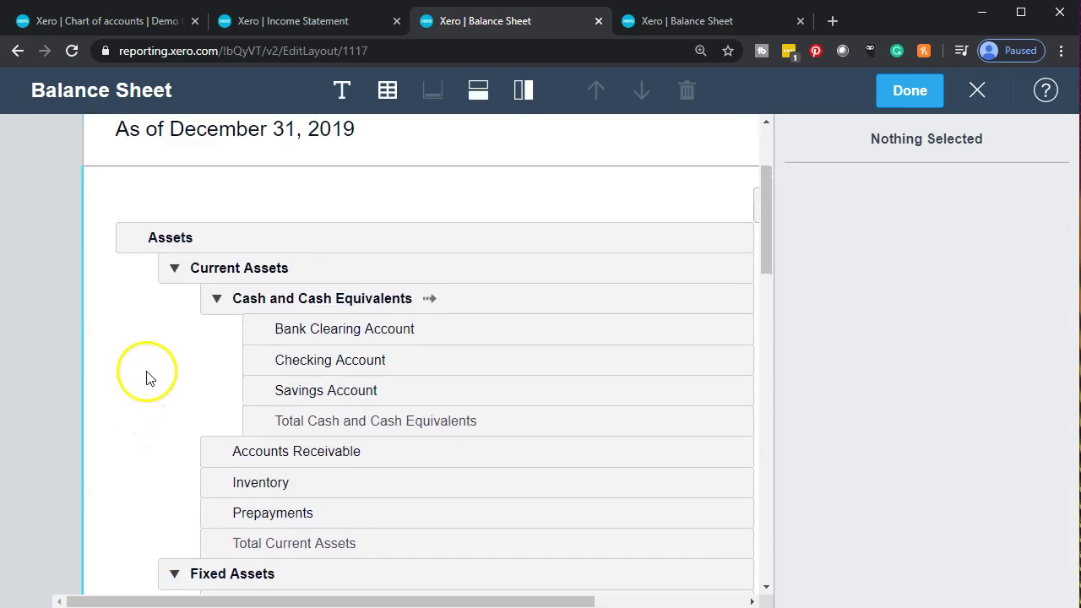
{"action": "left_click", "coordinate": [173, 271]}
{"action": "left_click", "coordinate": [174, 299]}
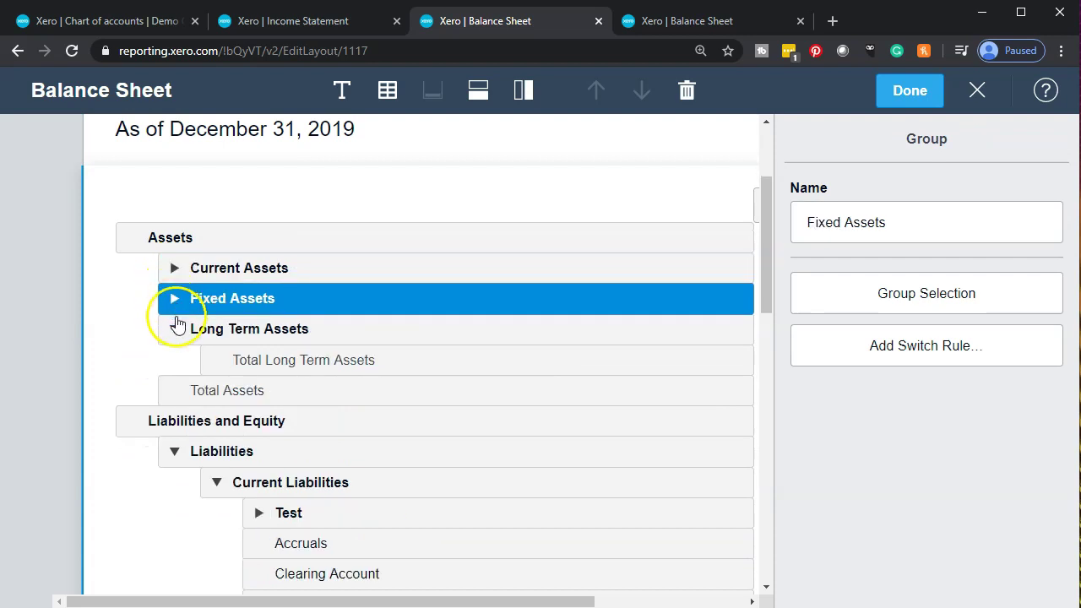
{"action": "left_click", "coordinate": [173, 330]}
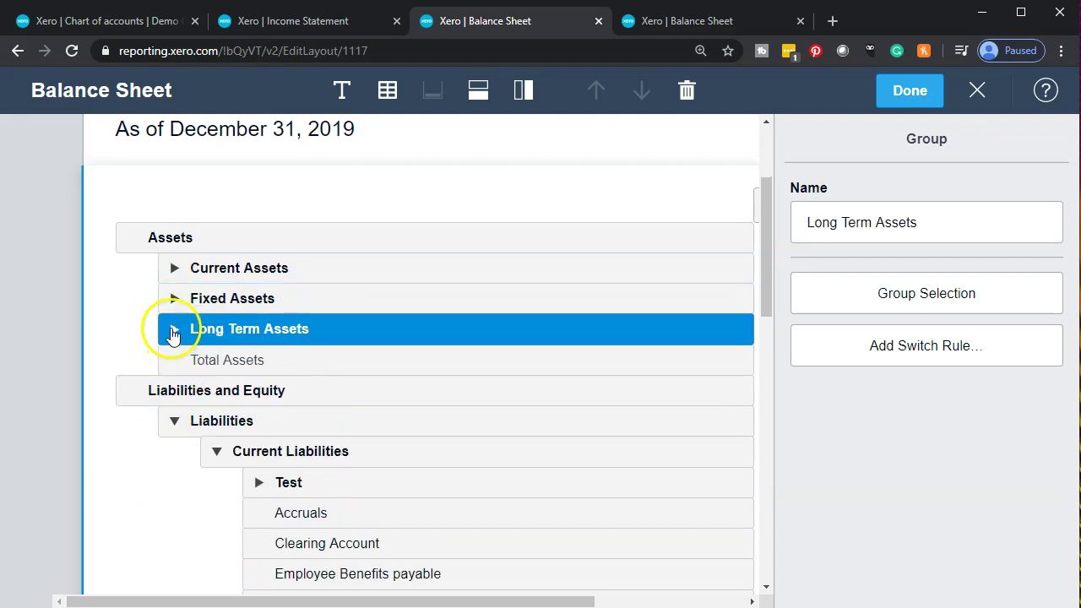
{"action": "left_click", "coordinate": [174, 421]}
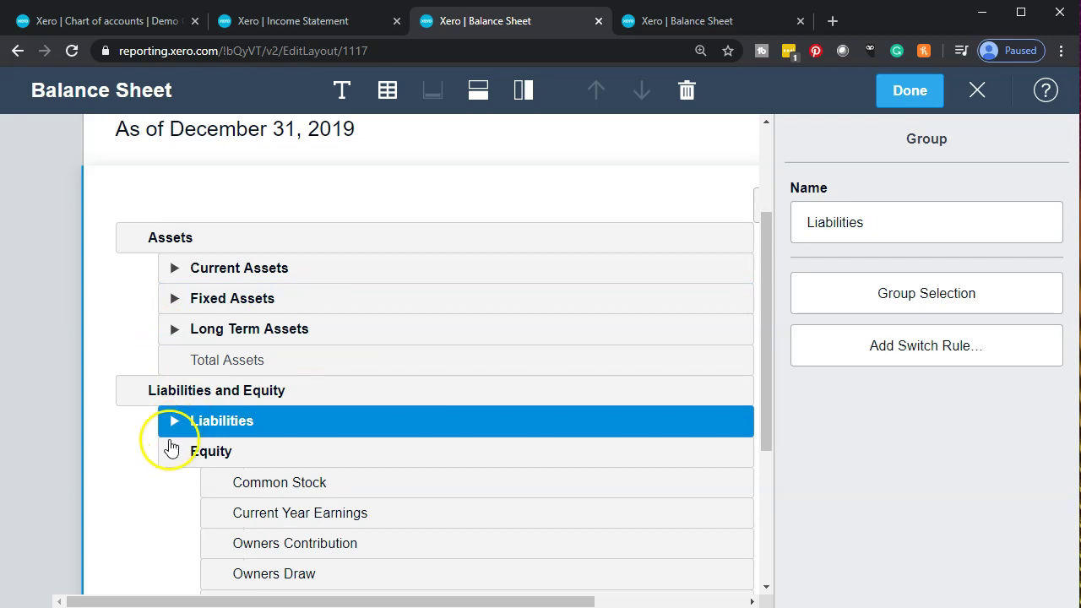
{"action": "left_click", "coordinate": [173, 451]}
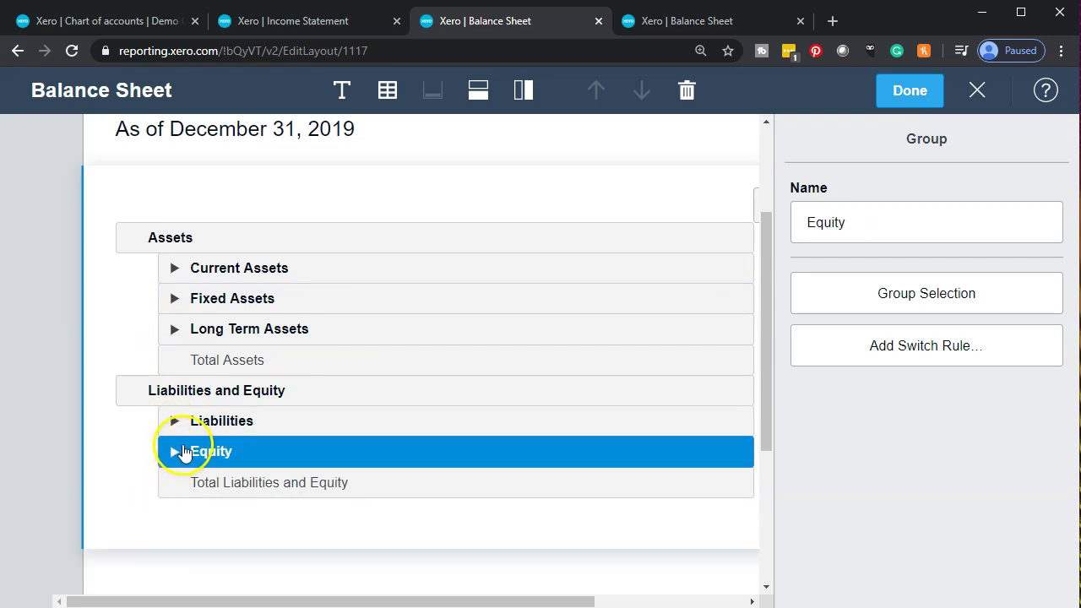
{"action": "left_click", "coordinate": [174, 454]}
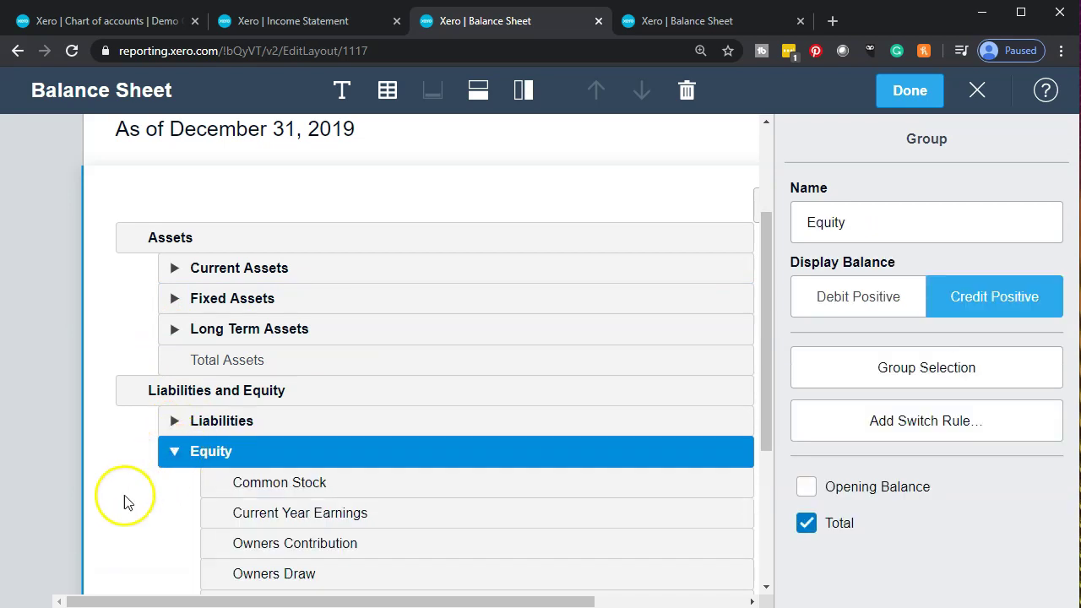
{"action": "left_click", "coordinate": [173, 456]}
{"action": "left_click", "coordinate": [921, 101]}
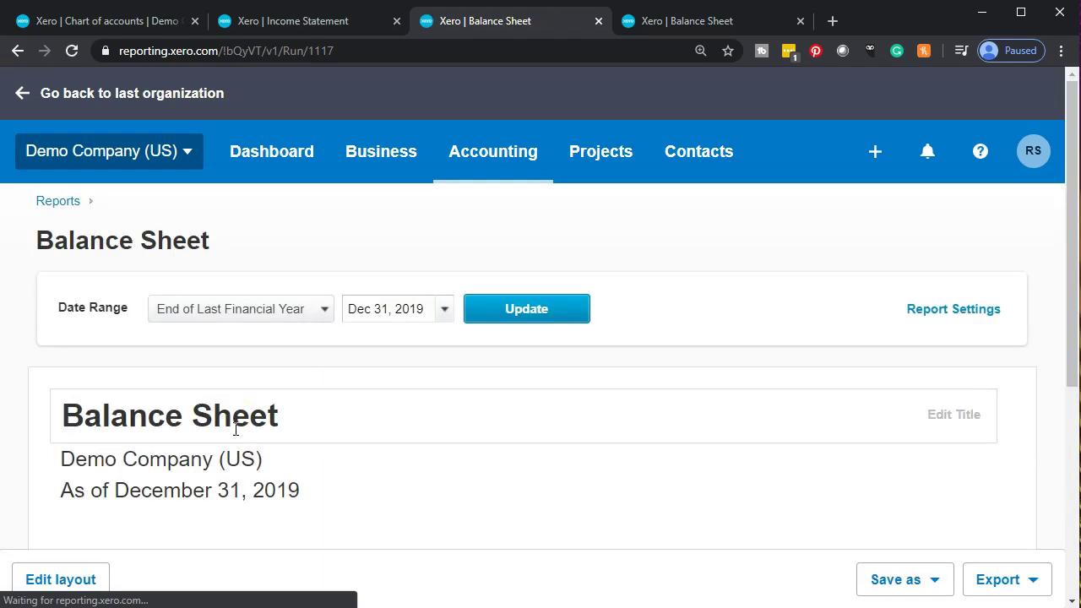
{"action": "scroll", "coordinate": [235, 430], "scroll_direction": "down", "scroll_amount": 3}
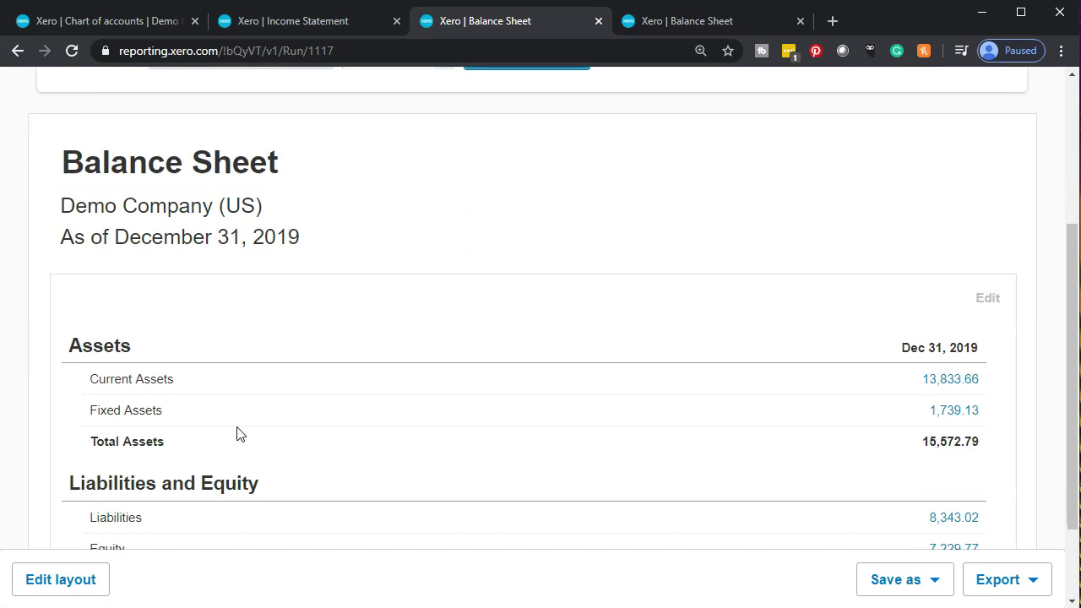
{"action": "scroll", "coordinate": [237, 434], "scroll_direction": "down", "scroll_amount": 2}
{"action": "left_click", "coordinate": [245, 409]}
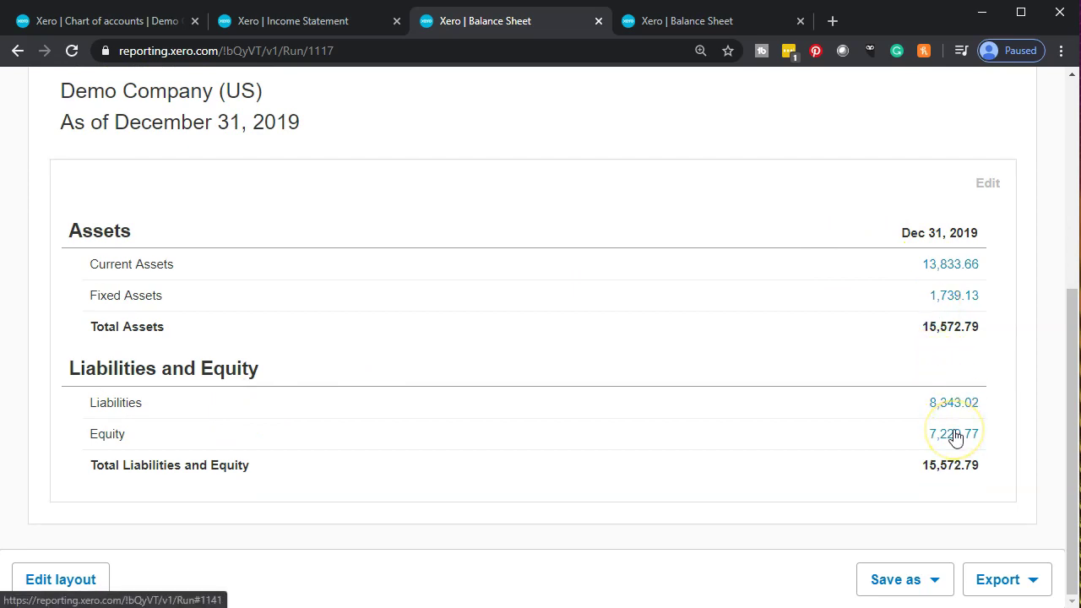
{"action": "scroll", "coordinate": [955, 437], "scroll_direction": "up", "scroll_amount": 5}
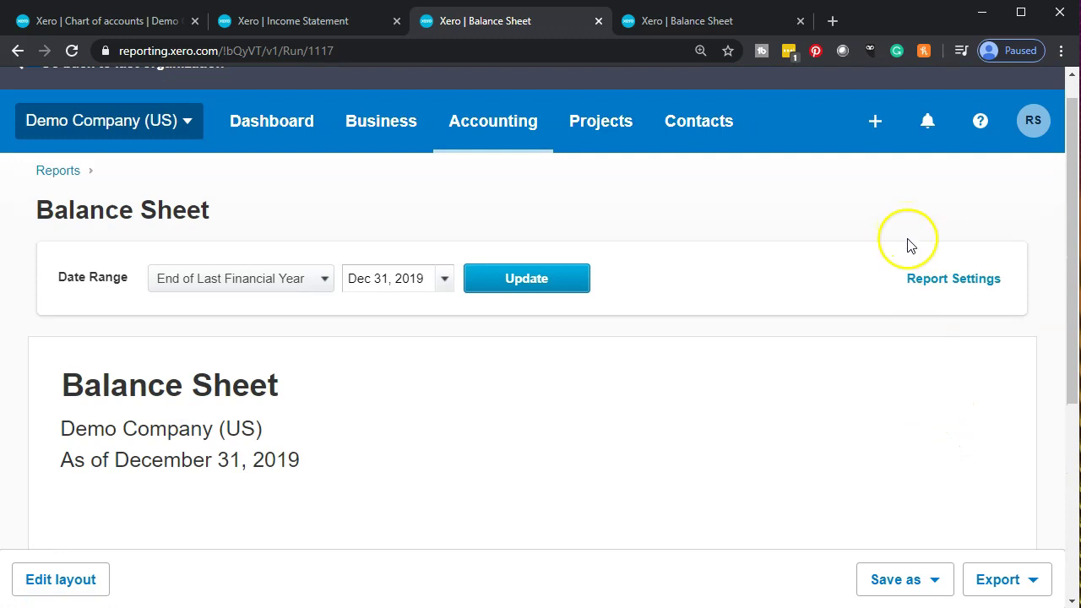
Reopen the layout editor and expand Current Assets, Fixed Assets and Long Term Assets.
{"action": "left_click", "coordinate": [96, 579]}
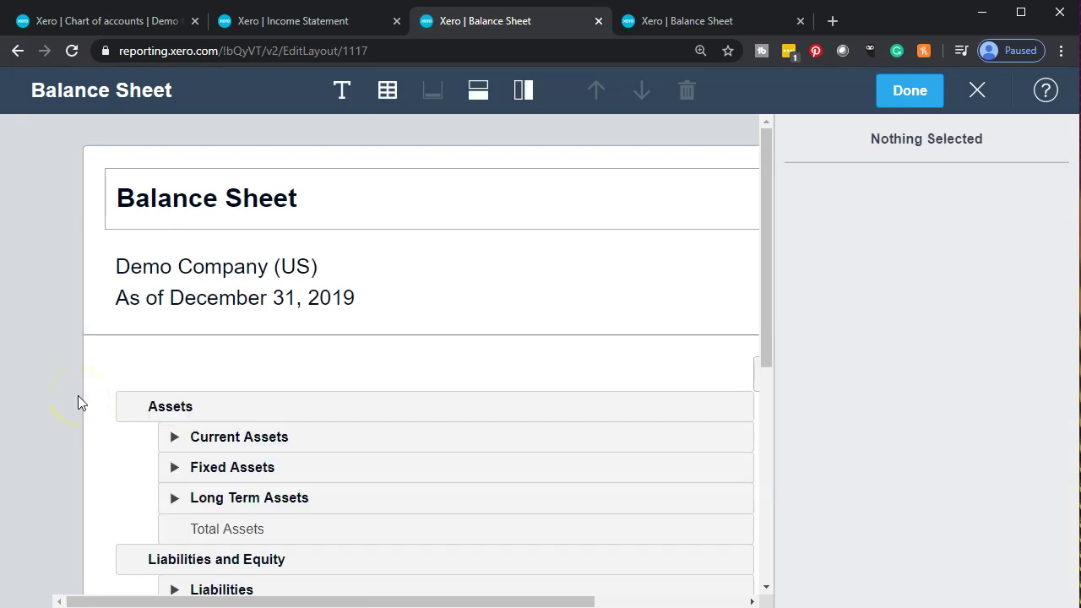
{"action": "scroll", "coordinate": [78, 396], "scroll_direction": "down", "scroll_amount": 2}
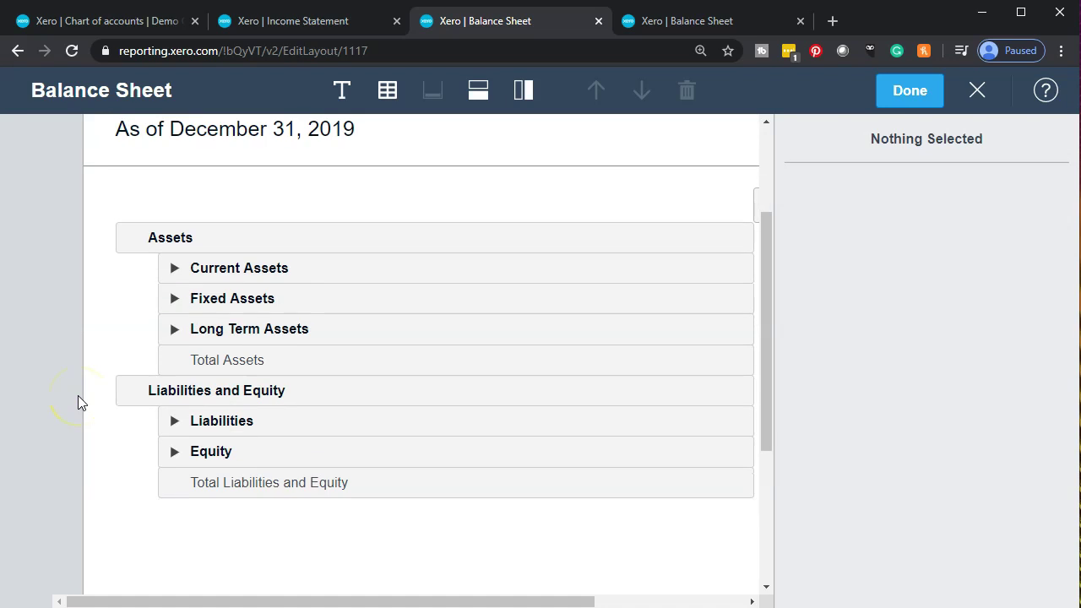
{"action": "left_click", "coordinate": [173, 271]}
{"action": "scroll", "coordinate": [169, 285], "scroll_direction": "down", "scroll_amount": 1}
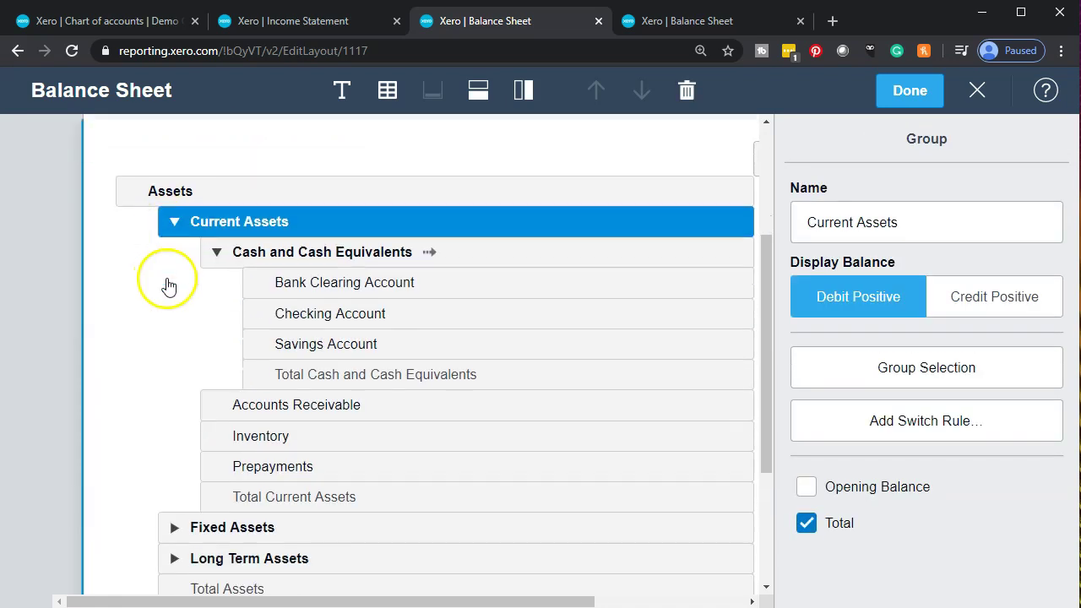
{"action": "left_click", "coordinate": [172, 488]}
{"action": "scroll", "coordinate": [160, 439], "scroll_direction": "down", "scroll_amount": 4}
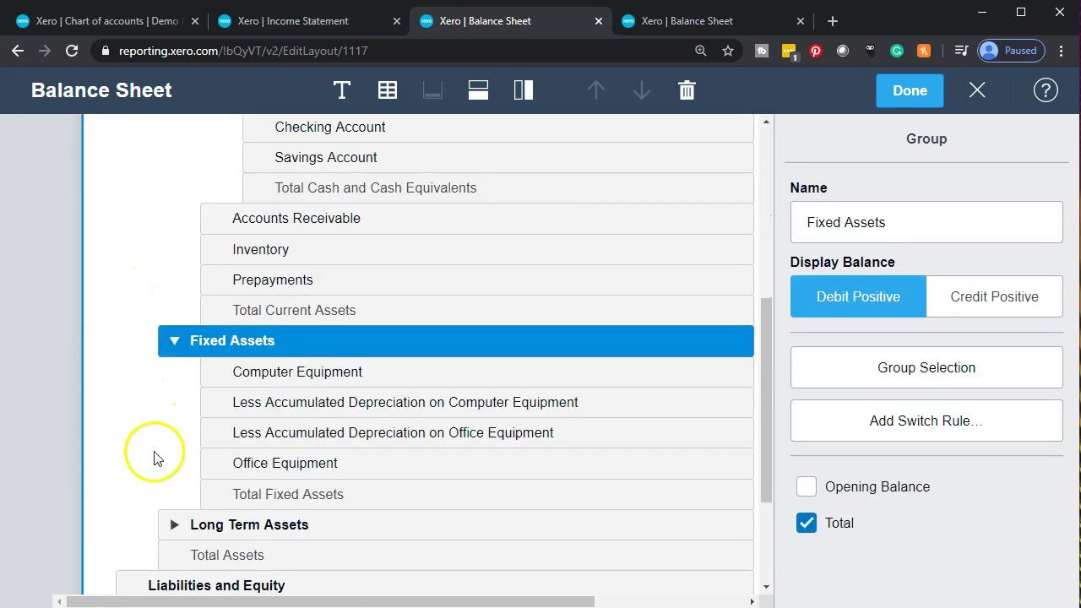
{"action": "left_click", "coordinate": [172, 344]}
{"action": "scroll", "coordinate": [161, 355], "scroll_direction": "down", "scroll_amount": 1}
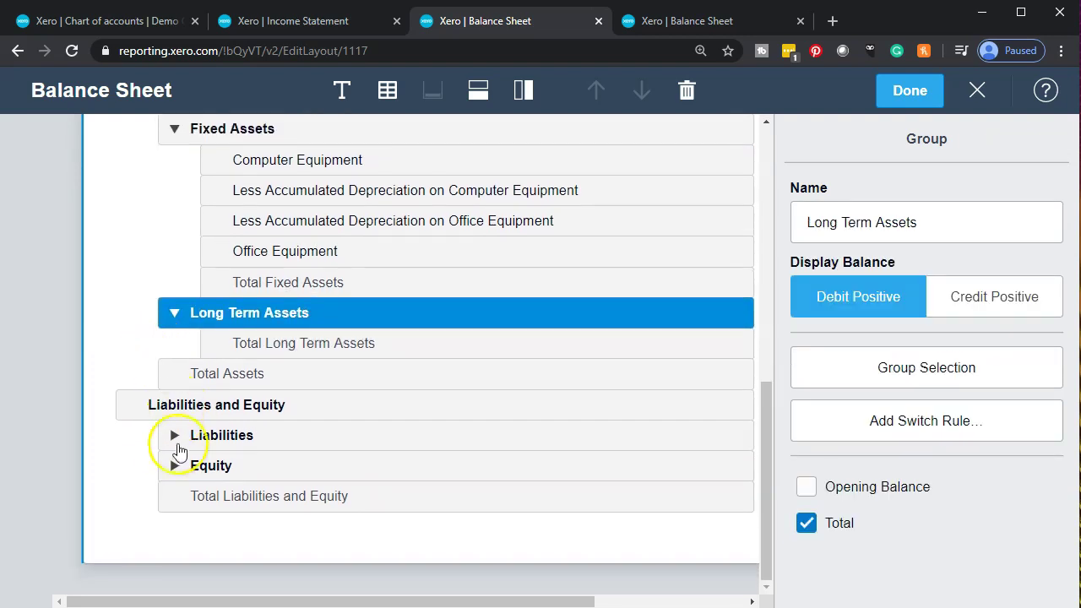
Inspect the Liabilities and Equity groups, then ungroup Test back into Current Liabilities.
{"action": "left_click", "coordinate": [171, 436]}
{"action": "scroll", "coordinate": [173, 443], "scroll_direction": "down", "scroll_amount": 7}
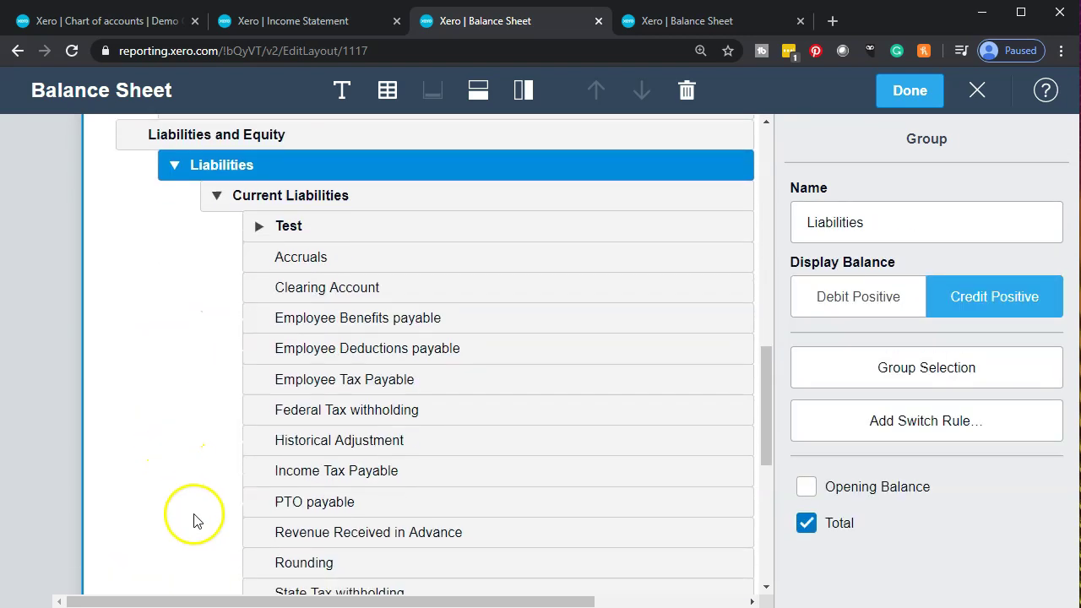
{"action": "scroll", "coordinate": [192, 512], "scroll_direction": "down", "scroll_amount": 2}
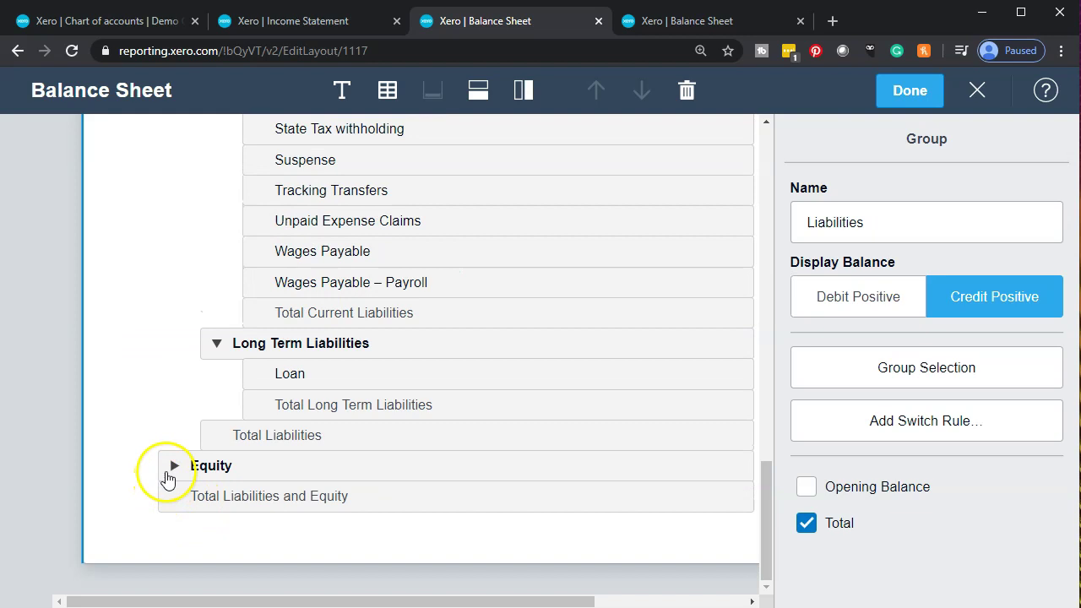
{"action": "left_click", "coordinate": [170, 467]}
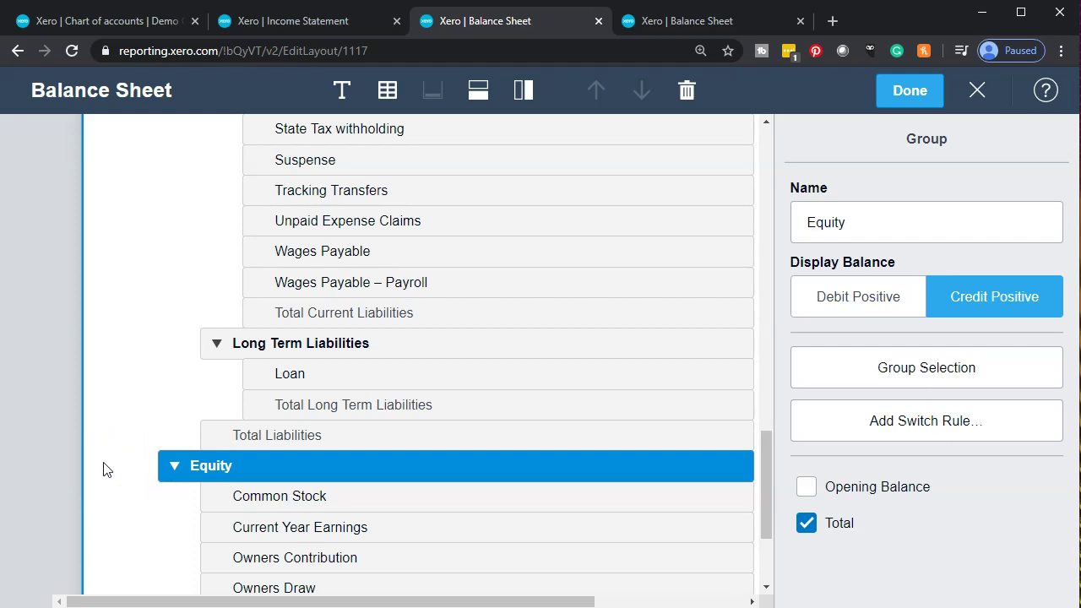
{"action": "scroll", "coordinate": [103, 470], "scroll_direction": "down", "scroll_amount": 3}
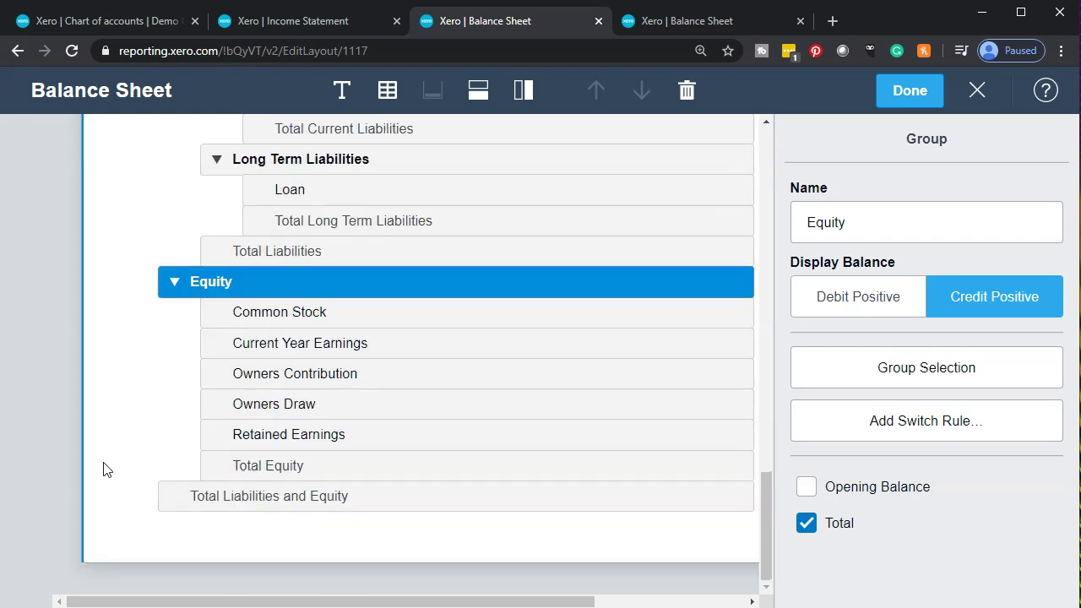
{"action": "left_click", "coordinate": [285, 445]}
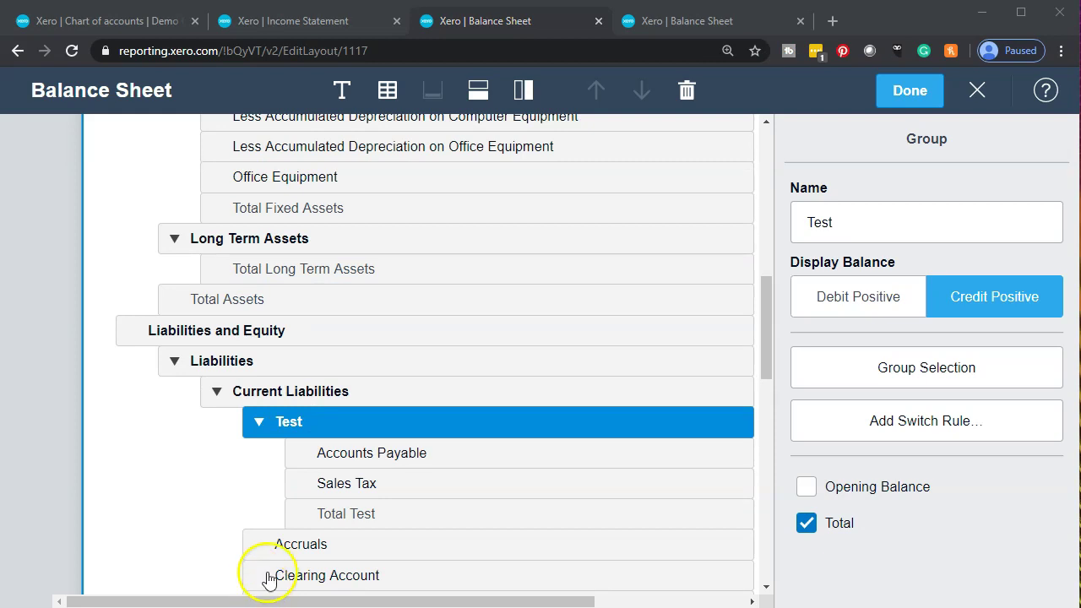
{"action": "left_click", "coordinate": [340, 418]}
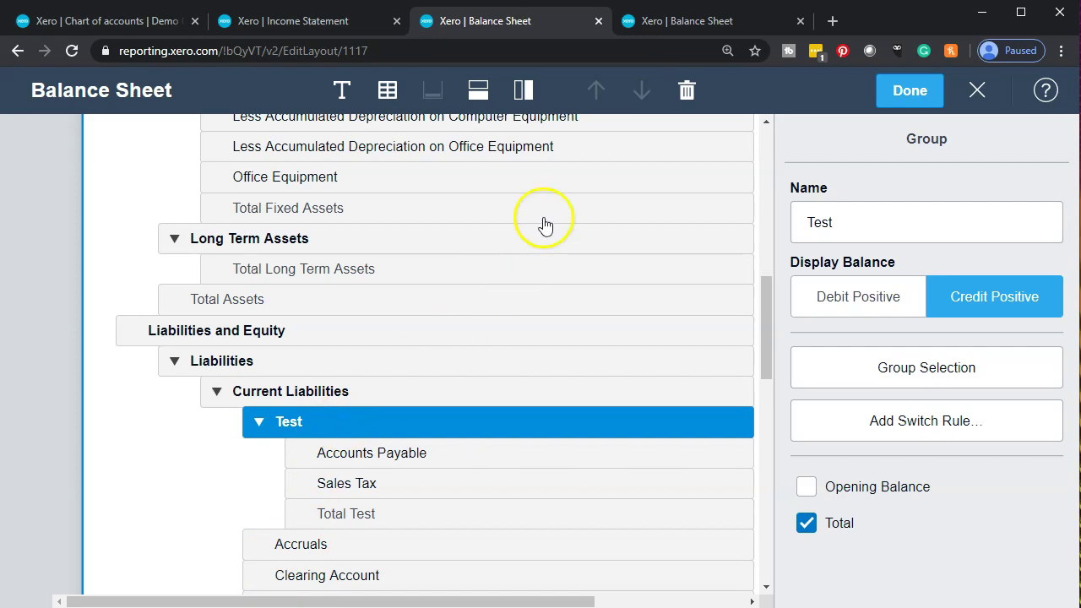
{"action": "left_click", "coordinate": [689, 91]}
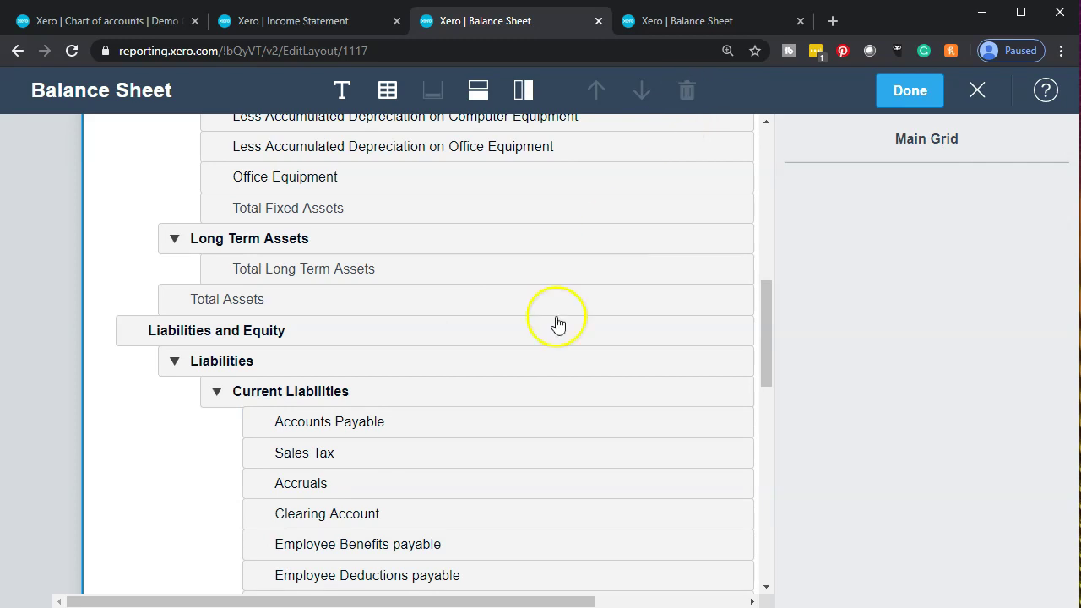
Move Clearing Account above Accruals and Employee Deductions payable below Employee Tax Payable, then add a text block.
{"action": "scroll", "coordinate": [463, 452], "scroll_direction": "down", "scroll_amount": 2}
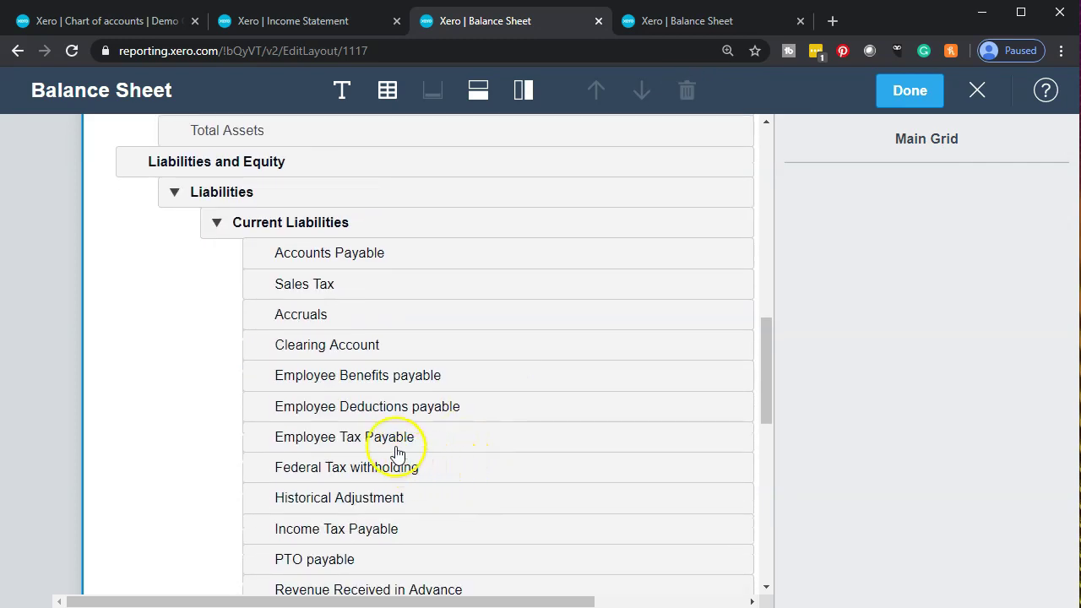
{"action": "left_click", "coordinate": [368, 354]}
{"action": "left_click_drag", "start_coordinate": [368, 355], "coordinate": [365, 313]}
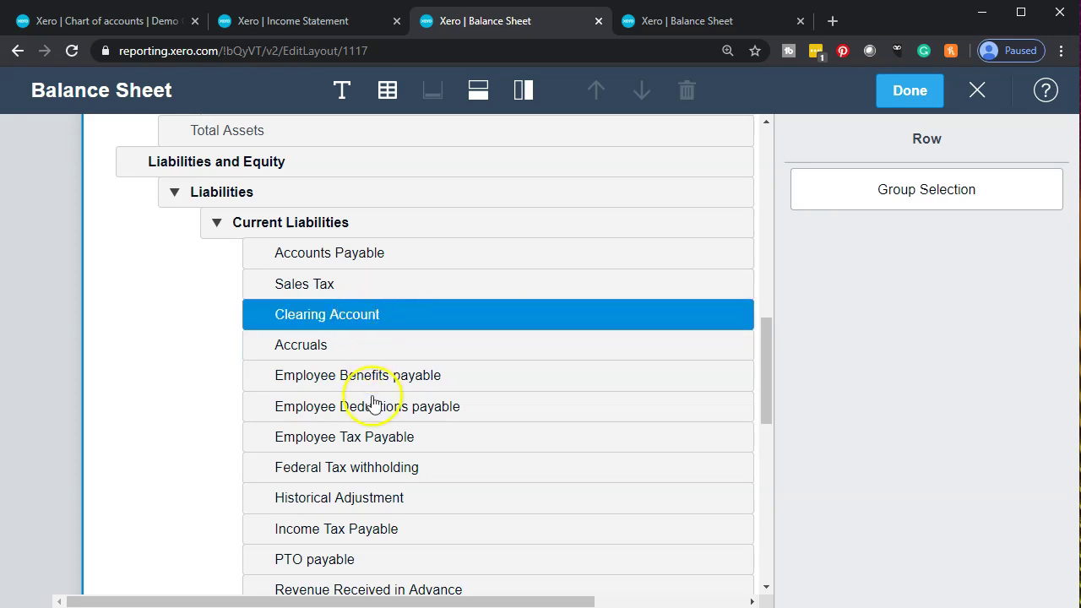
{"action": "left_click_drag", "start_coordinate": [373, 404], "coordinate": [369, 447]}
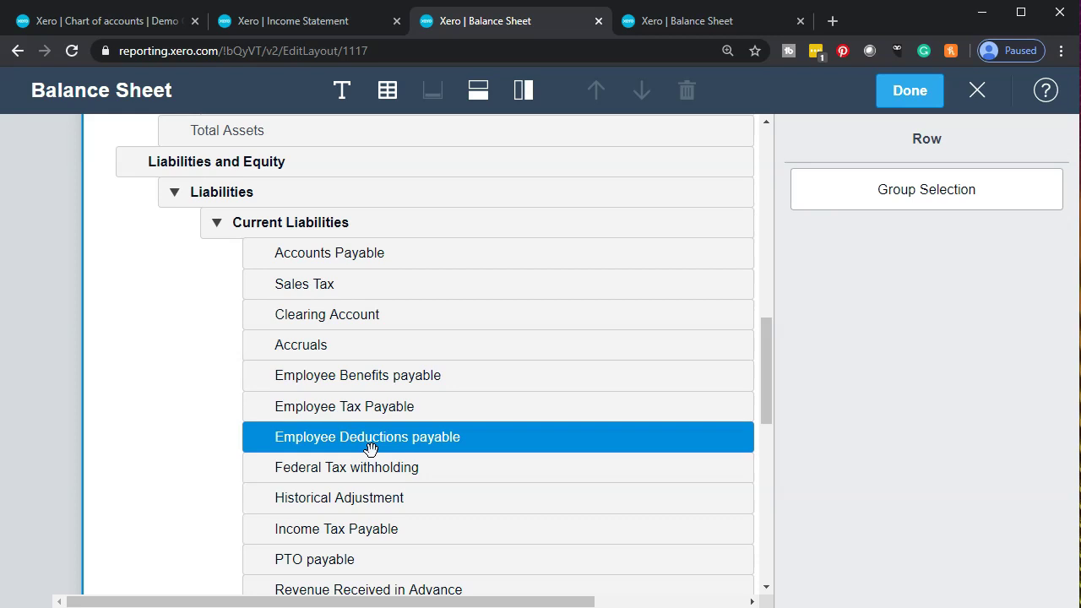
{"action": "left_click", "coordinate": [342, 93]}
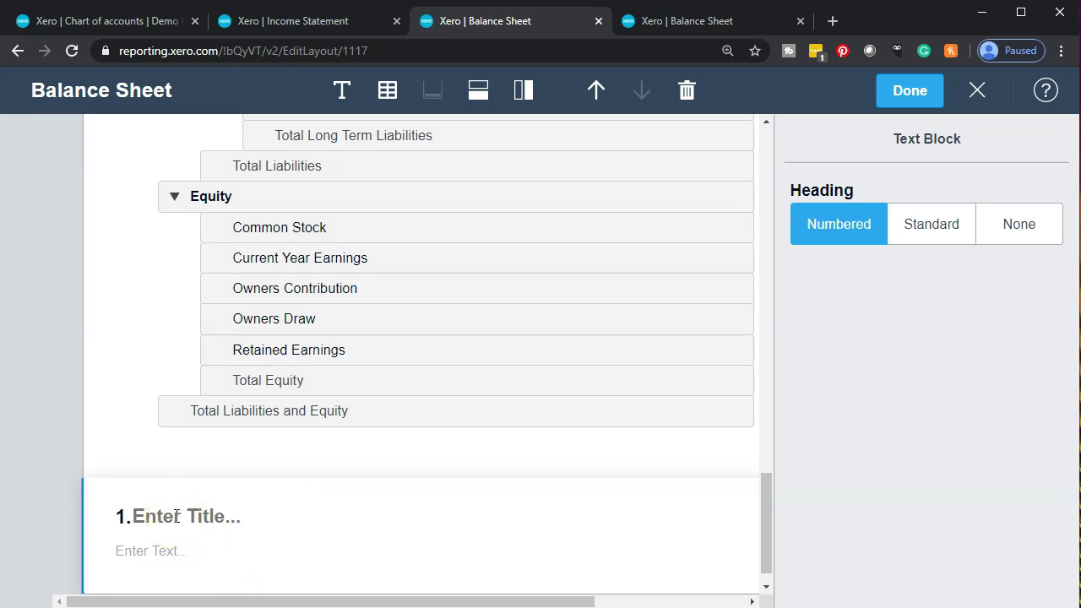
Title the text block 'Note one', trying Standard and None headings before returning to Numbered.
{"action": "type", "text": "Not"}
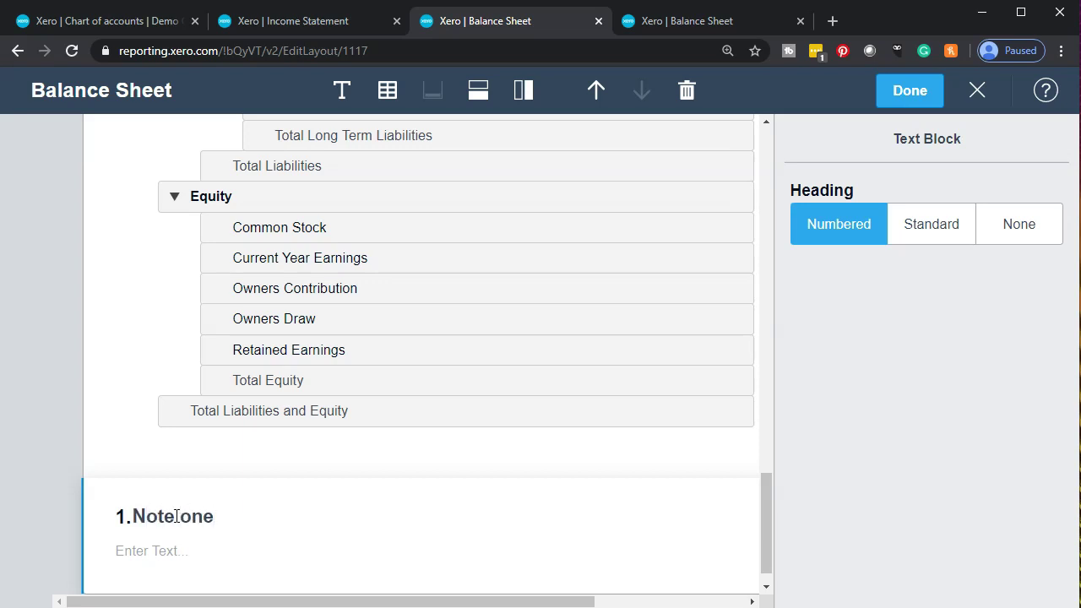
{"action": "type", "text": "e one"}
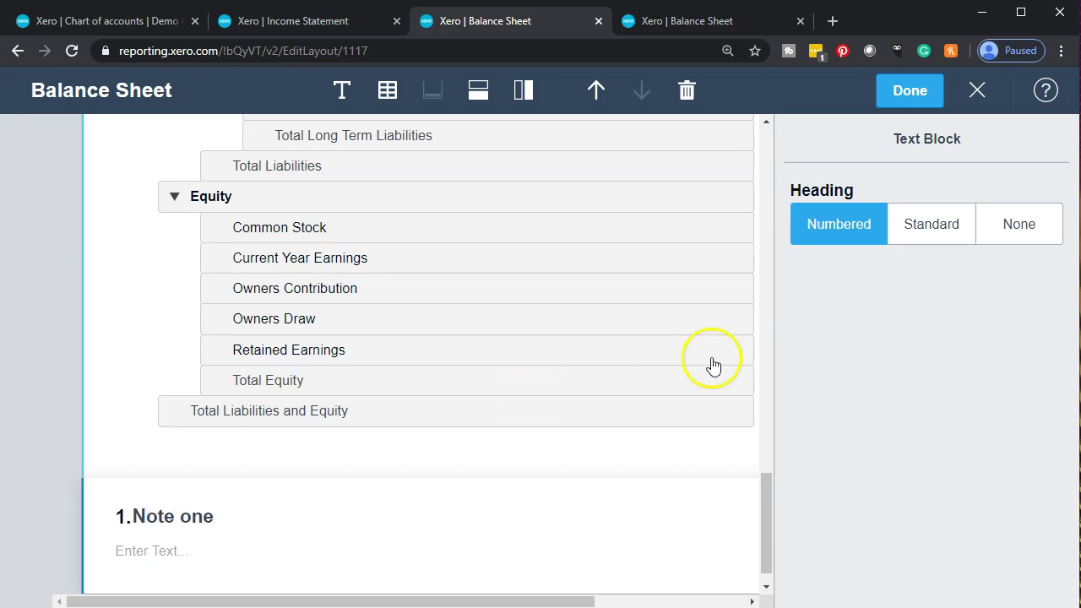
{"action": "left_click", "coordinate": [921, 238]}
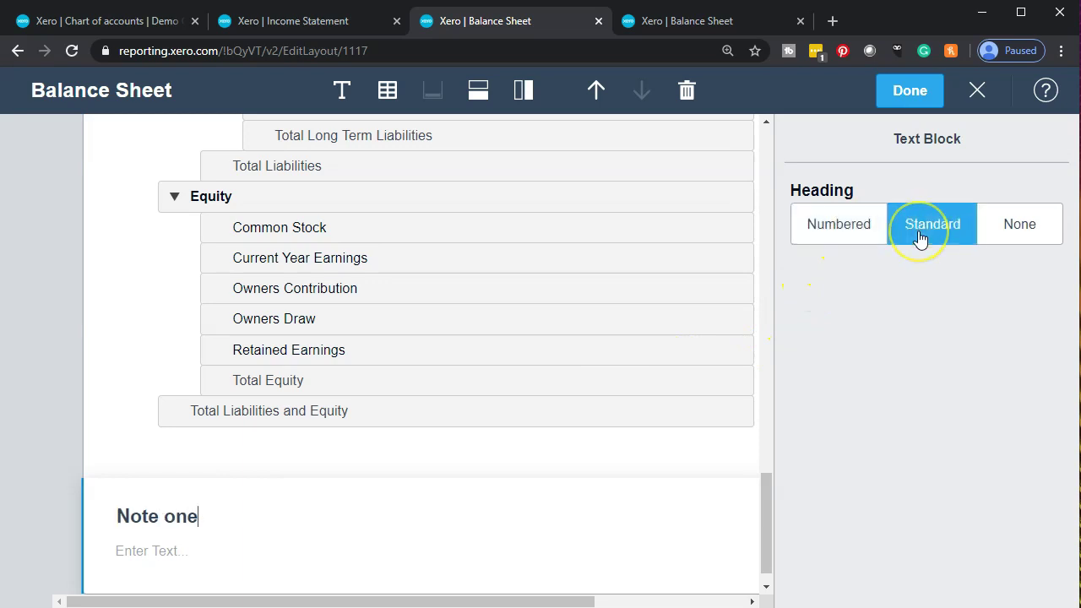
{"action": "left_click", "coordinate": [1014, 229]}
{"action": "left_click", "coordinate": [843, 240]}
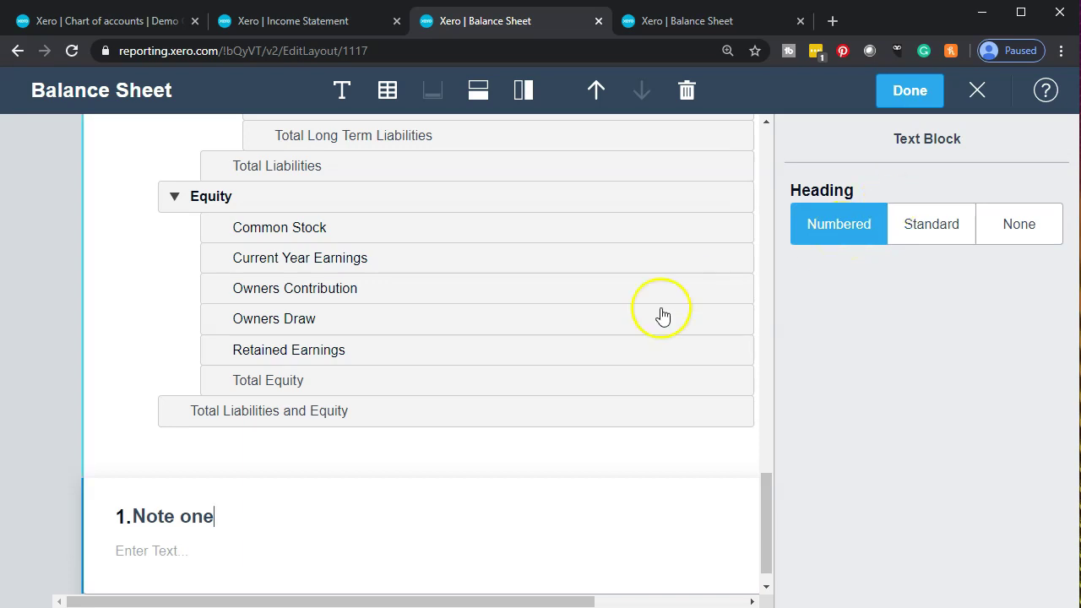
Insert a schedule below Note one, add Checking and Savings Account, then delete both rows.
{"action": "left_click", "coordinate": [387, 96]}
{"action": "scroll", "coordinate": [369, 350], "scroll_direction": "down", "scroll_amount": 3}
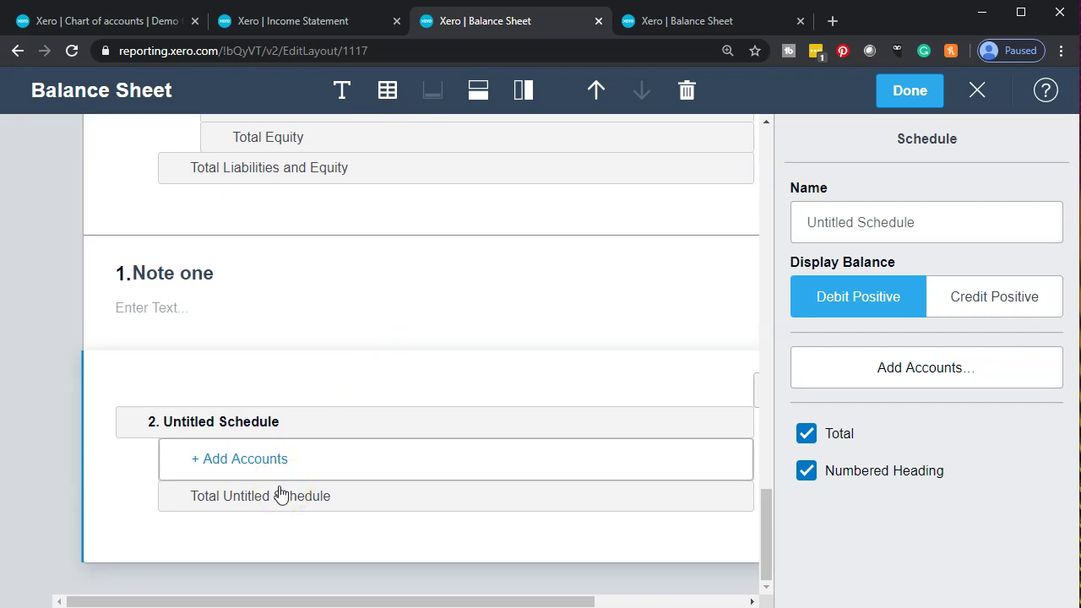
{"action": "left_click", "coordinate": [236, 460]}
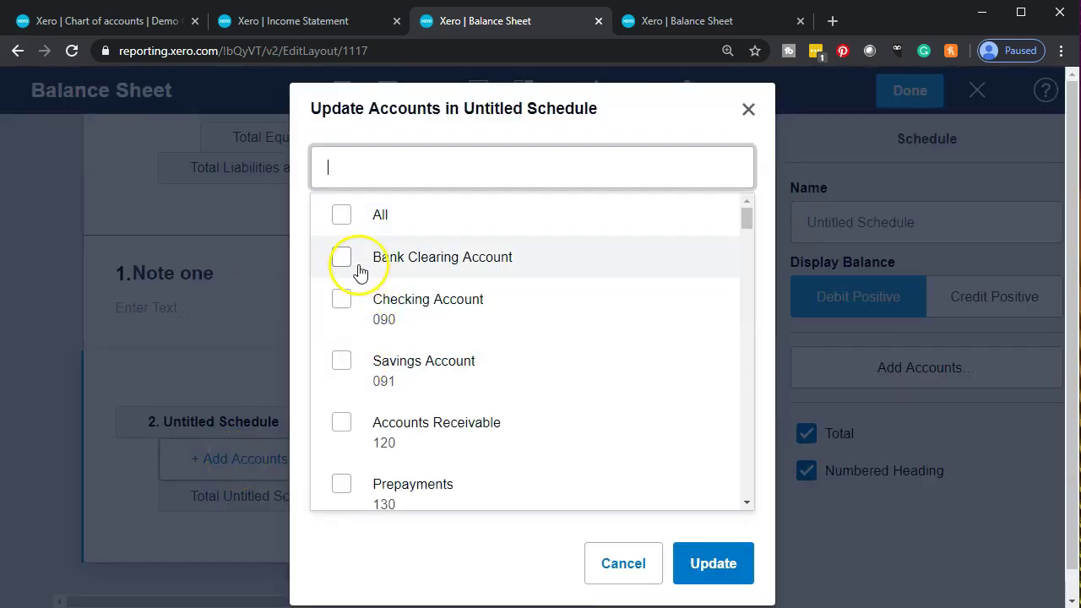
{"action": "left_click", "coordinate": [340, 299]}
{"action": "left_click", "coordinate": [343, 361]}
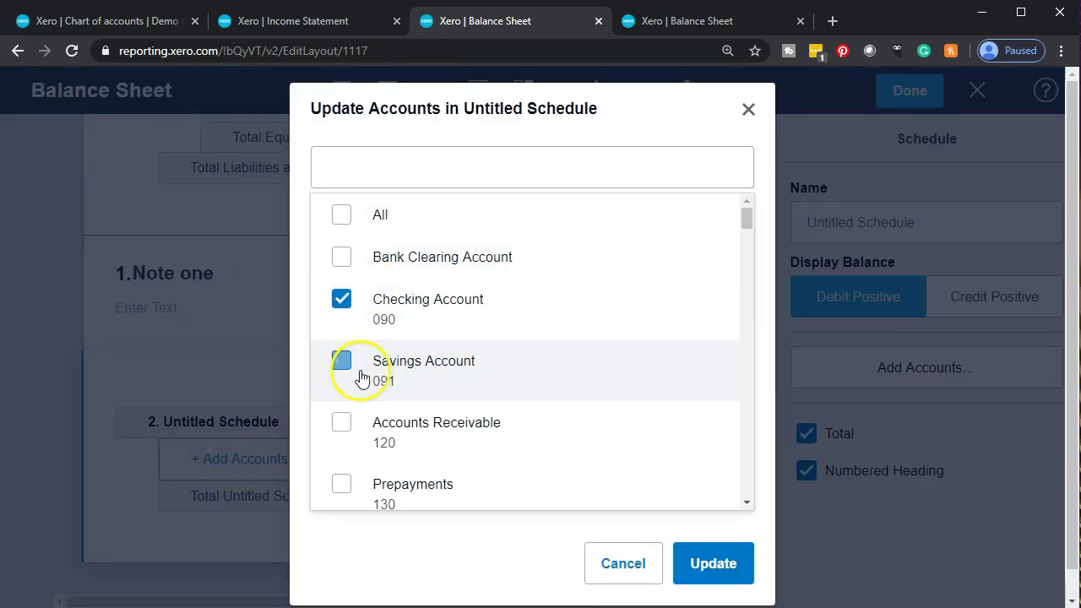
{"action": "left_click", "coordinate": [740, 575]}
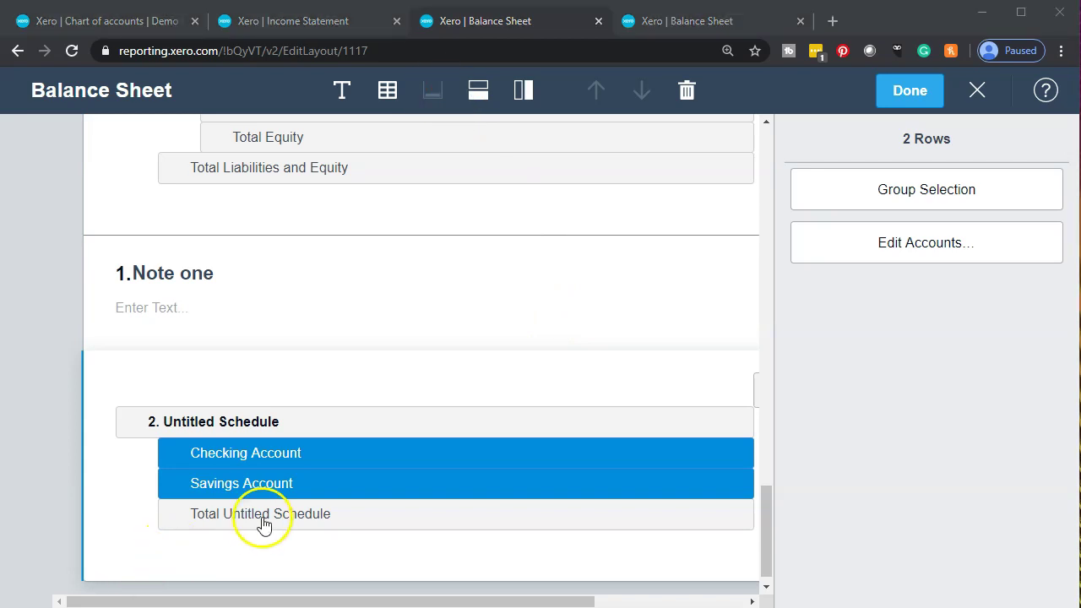
{"action": "left_click", "coordinate": [688, 93]}
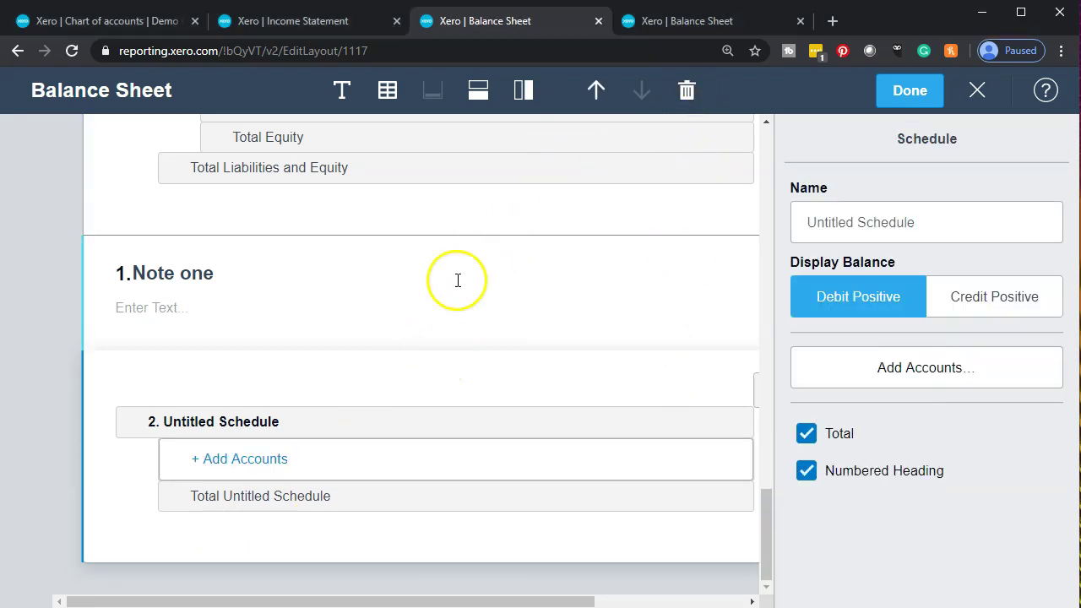
Delete the Untitled Schedule and then the Note one text block.
{"action": "left_click", "coordinate": [687, 90]}
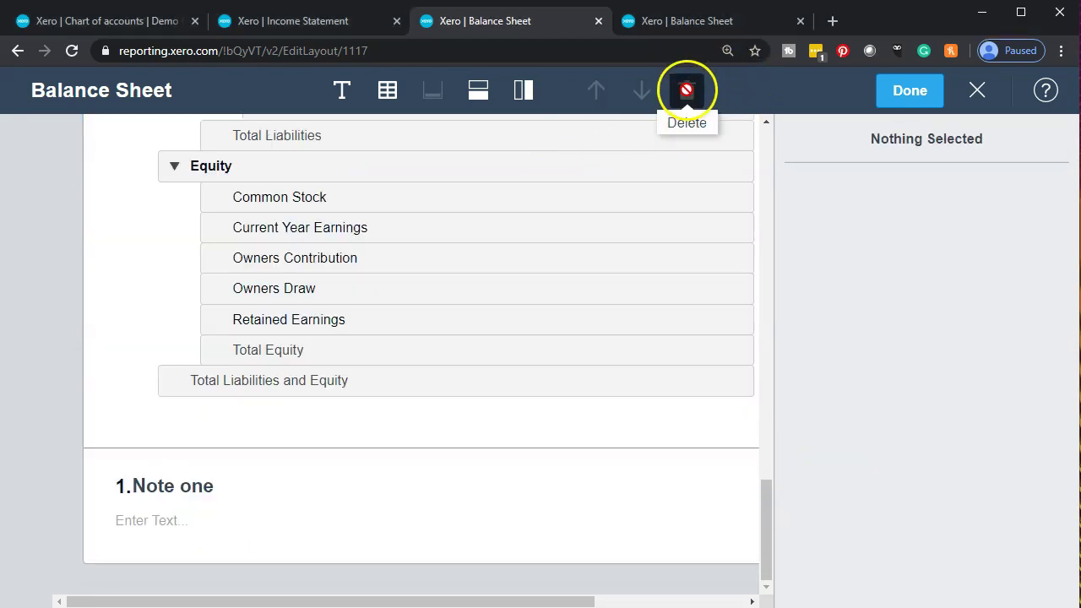
{"action": "left_click", "coordinate": [523, 473]}
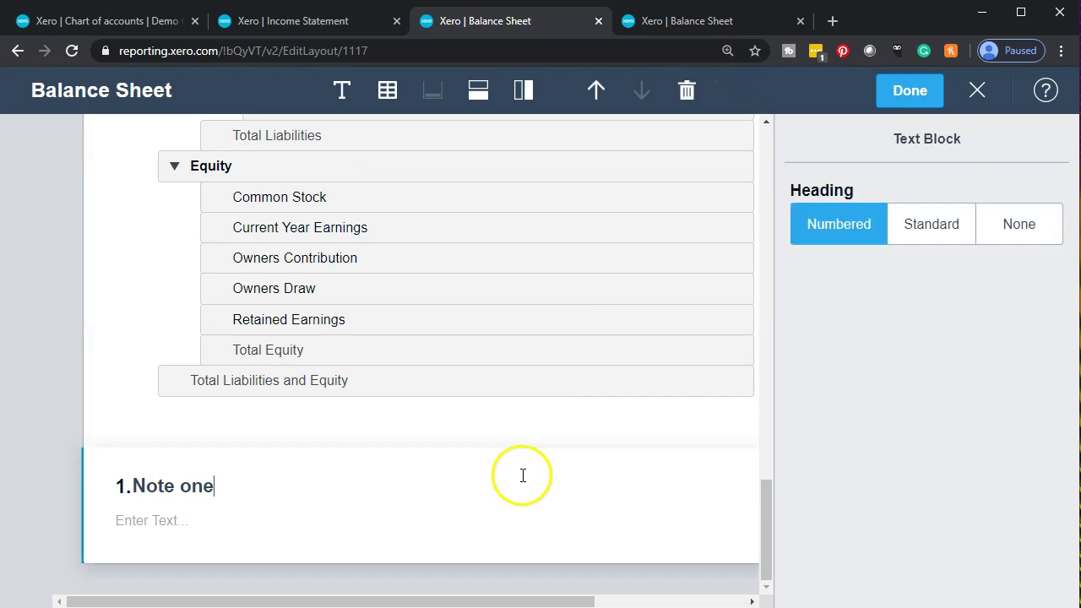
{"action": "left_click", "coordinate": [686, 91]}
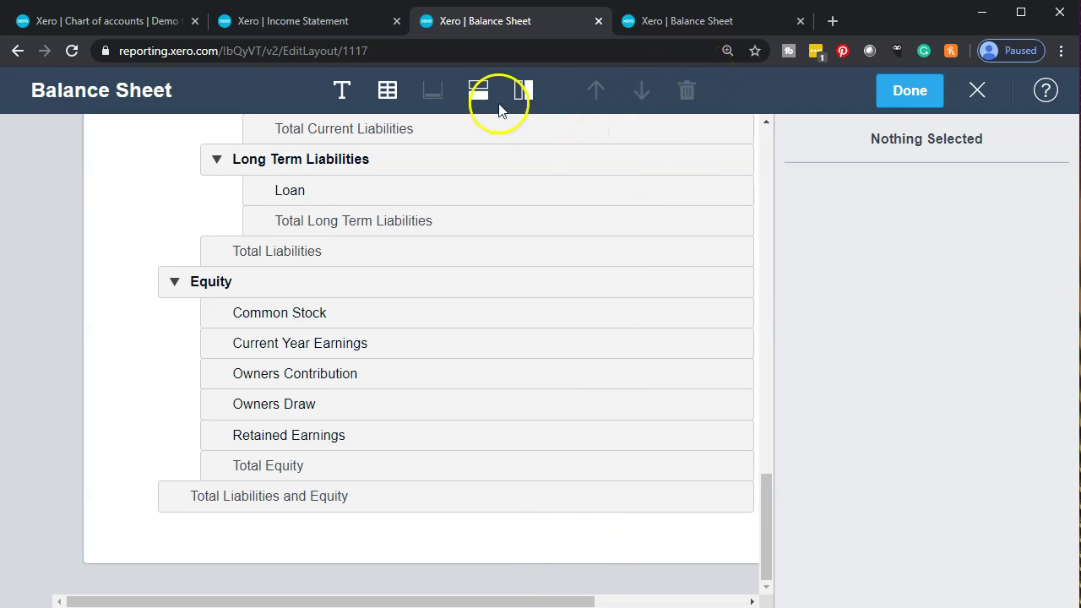
{"action": "left_click", "coordinate": [478, 91]}
{"action": "left_click", "coordinate": [478, 91]}
{"action": "left_click", "coordinate": [478, 91]}
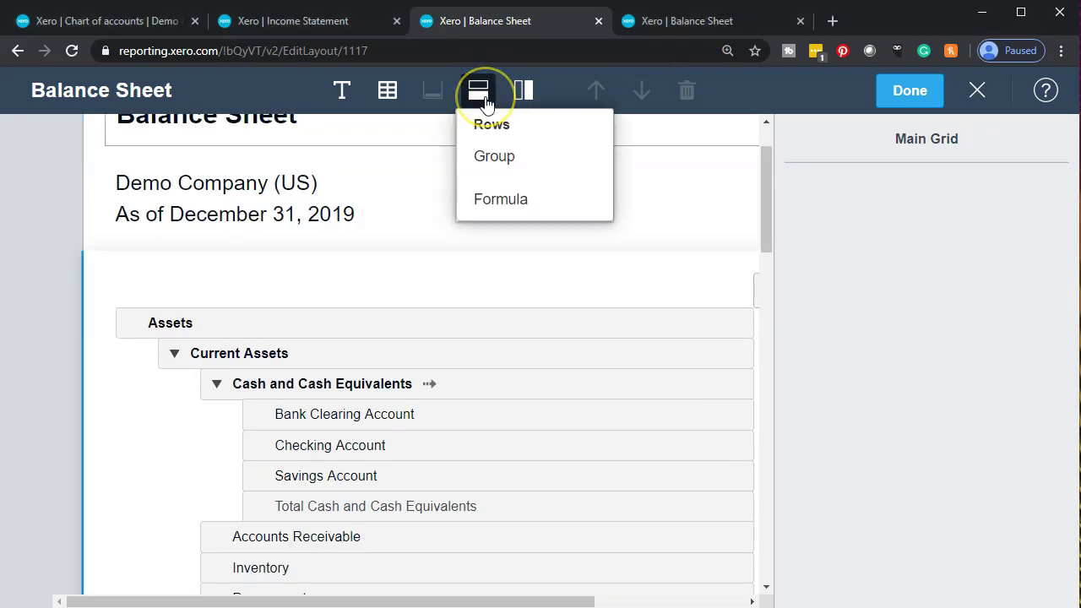
{"action": "left_click", "coordinate": [494, 159]}
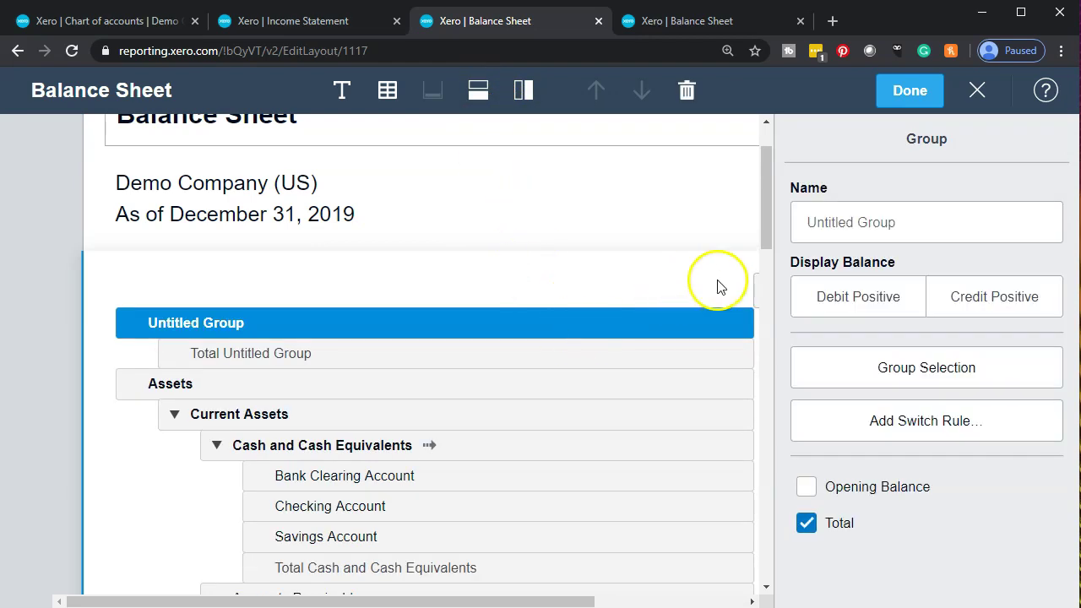
{"action": "left_click_drag", "start_coordinate": [379, 325], "coordinate": [387, 511]}
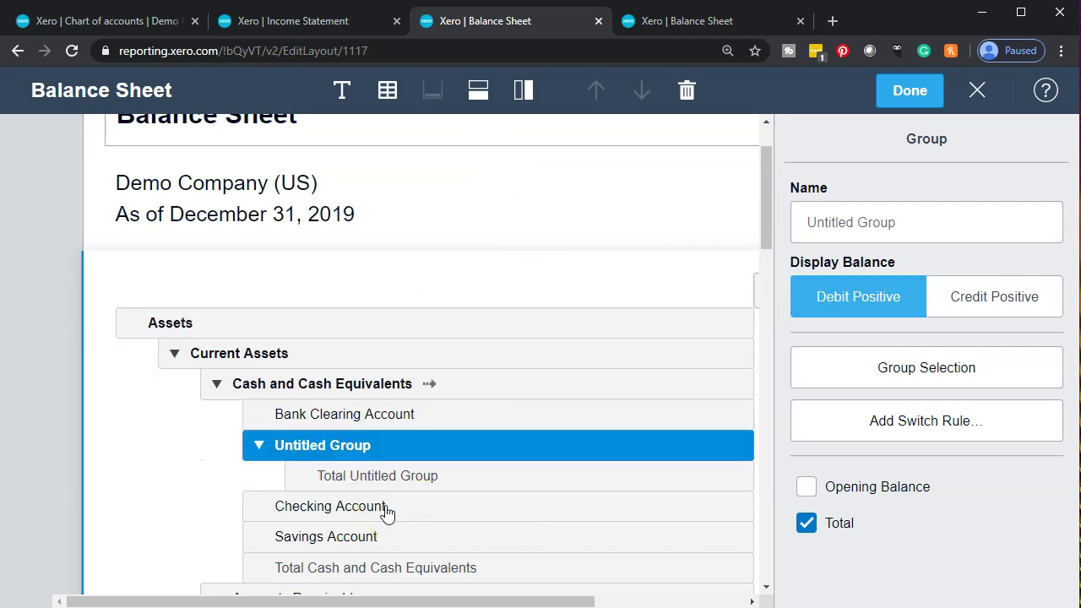
{"action": "left_click", "coordinate": [350, 447]}
{"action": "left_click", "coordinate": [353, 451]}
{"action": "left_click", "coordinate": [686, 90]}
{"action": "scroll", "coordinate": [495, 380], "scroll_direction": "down", "scroll_amount": 4}
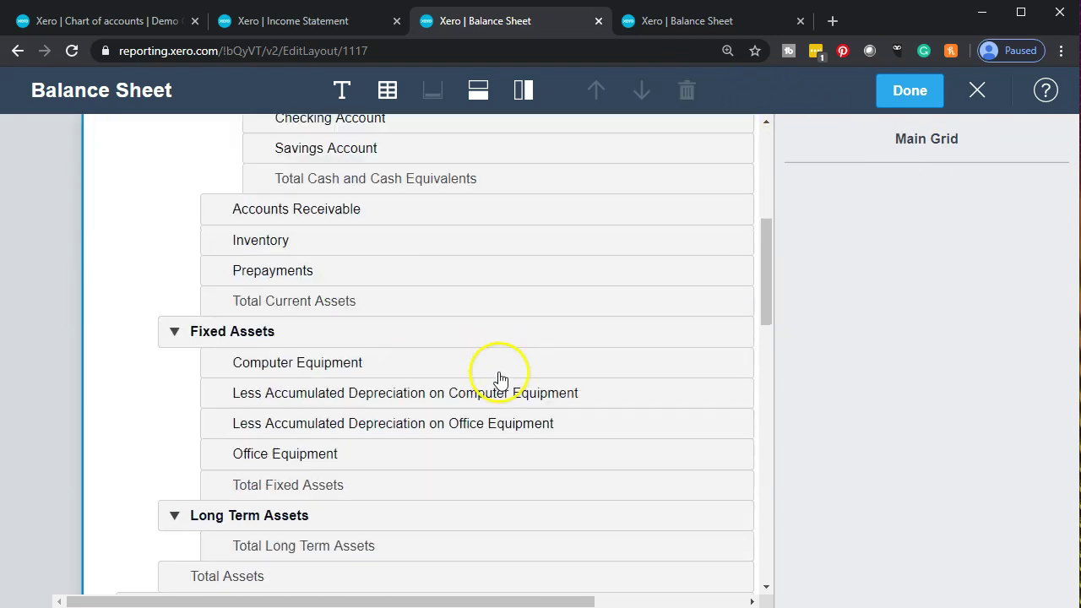
{"action": "left_click", "coordinate": [393, 391]}
{"action": "left_click", "coordinate": [365, 452], "text": "ctrl"}
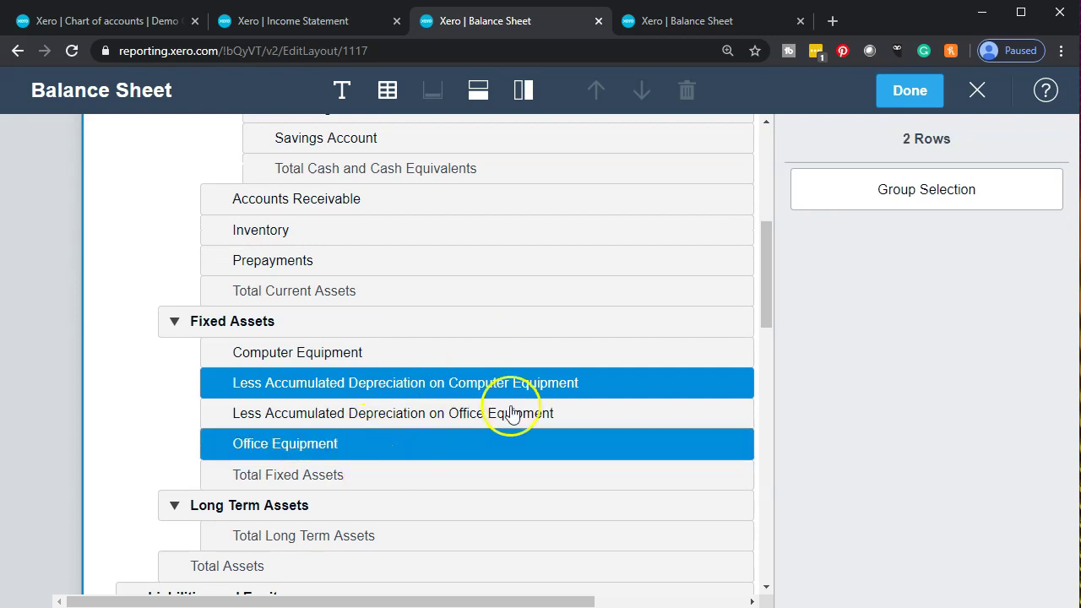
{"action": "left_click", "coordinate": [477, 362]}
{"action": "scroll", "coordinate": [473, 347], "scroll_direction": "up", "scroll_amount": 5}
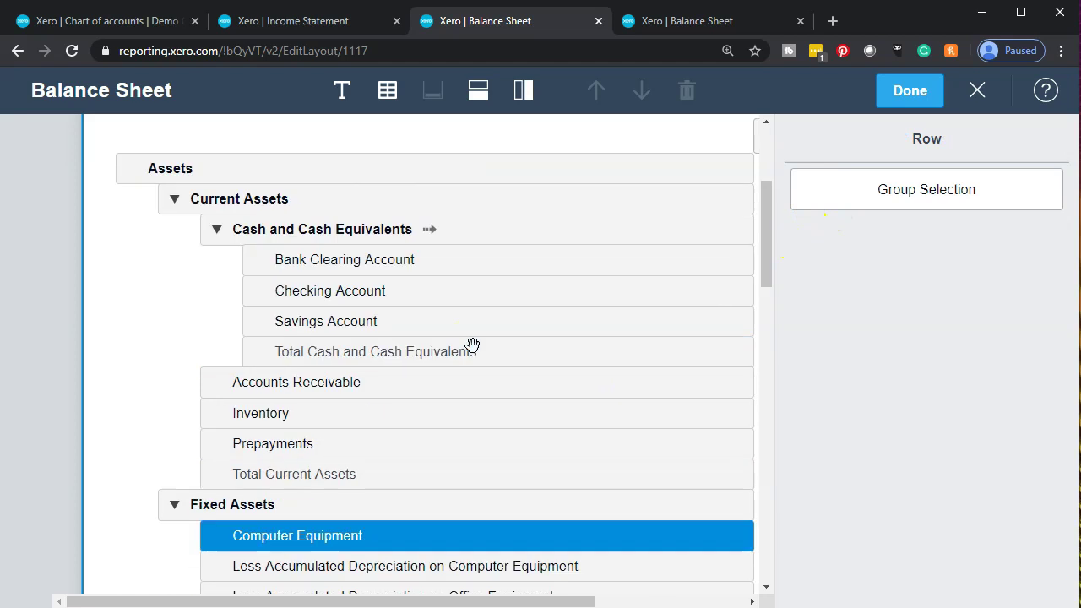
{"action": "left_click", "coordinate": [478, 91]}
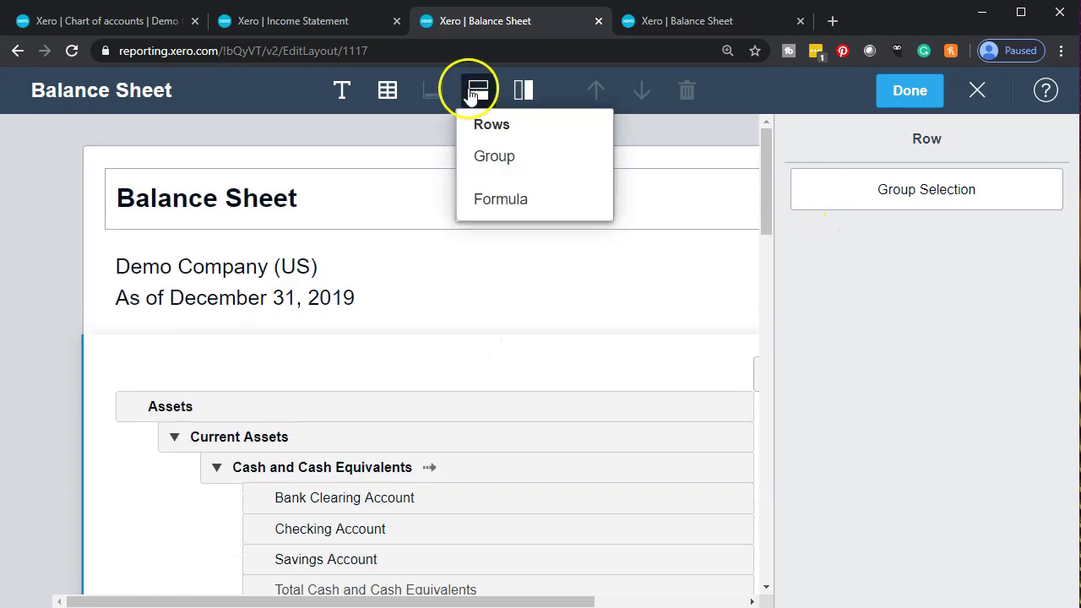
{"action": "left_click", "coordinate": [486, 201]}
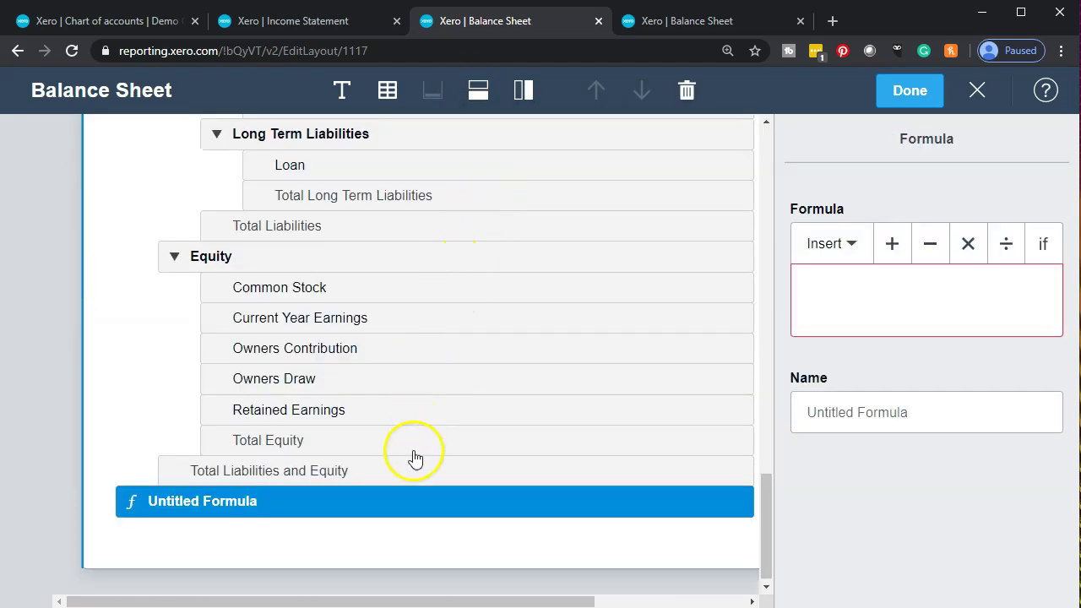
{"action": "left_click_drag", "start_coordinate": [305, 504], "coordinate": [292, 249]}
{"action": "scroll", "coordinate": [314, 399], "scroll_direction": "up", "scroll_amount": 1}
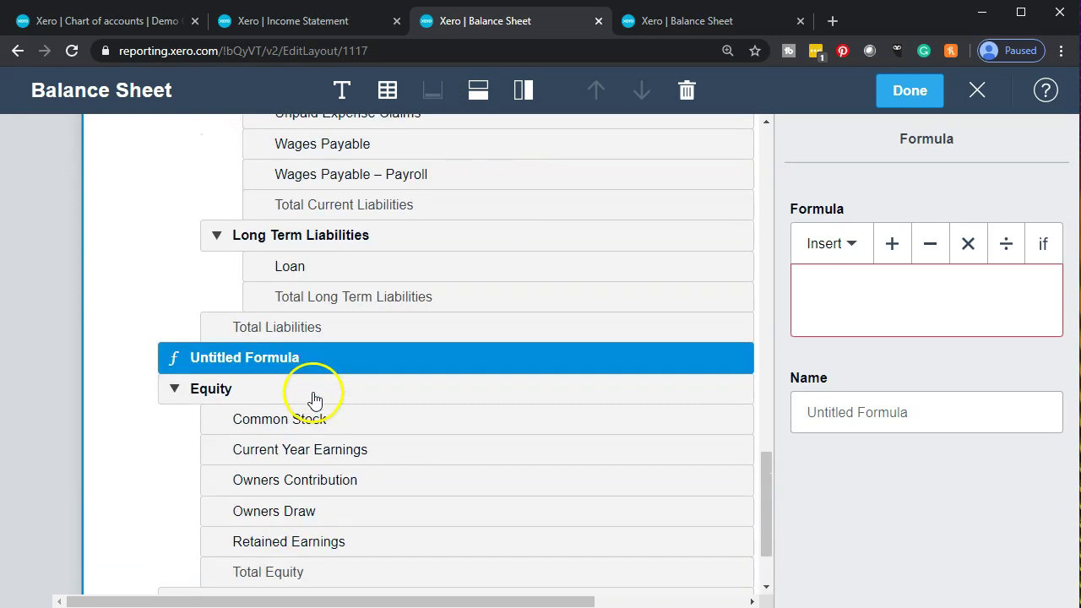
{"action": "scroll", "coordinate": [314, 399], "scroll_direction": "up", "scroll_amount": 3}
{"action": "scroll", "coordinate": [342, 531], "scroll_direction": "down", "scroll_amount": 1}
{"action": "left_click_drag", "start_coordinate": [335, 517], "coordinate": [338, 476]}
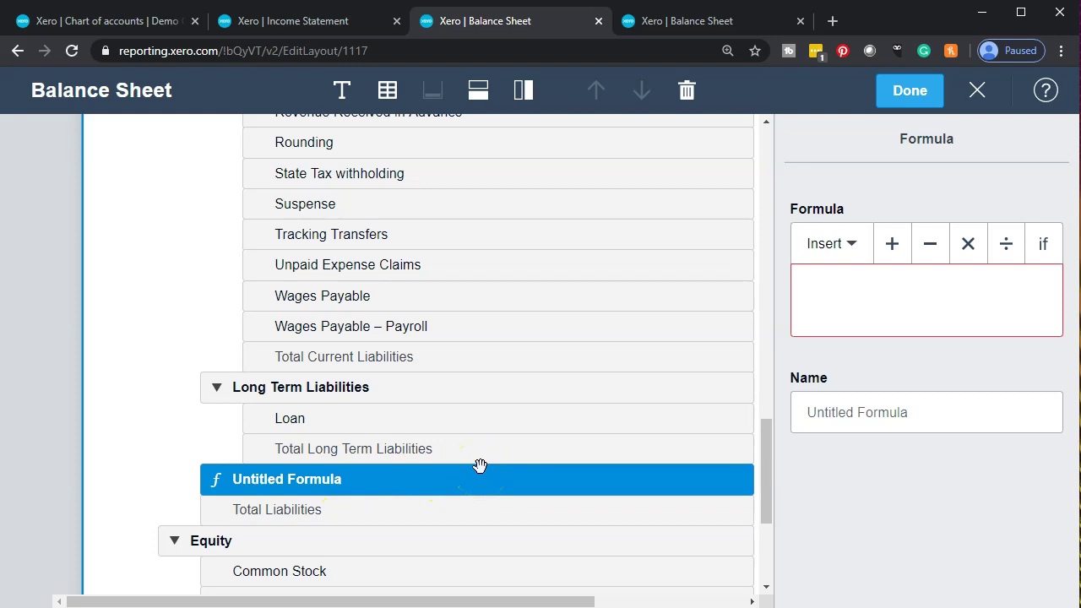
{"action": "left_click", "coordinate": [839, 295]}
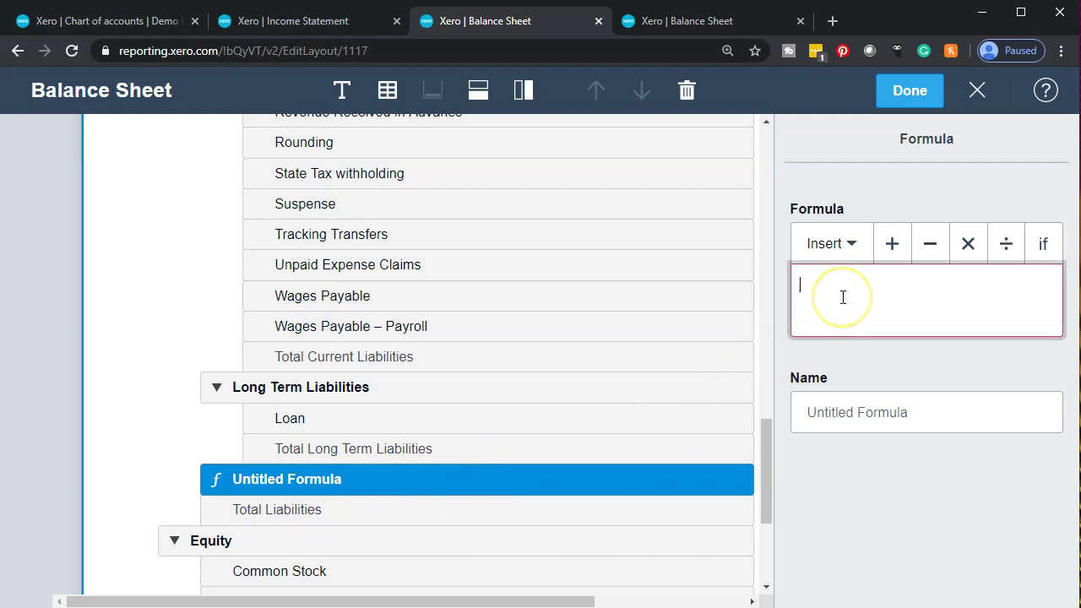
{"action": "left_click", "coordinate": [833, 250]}
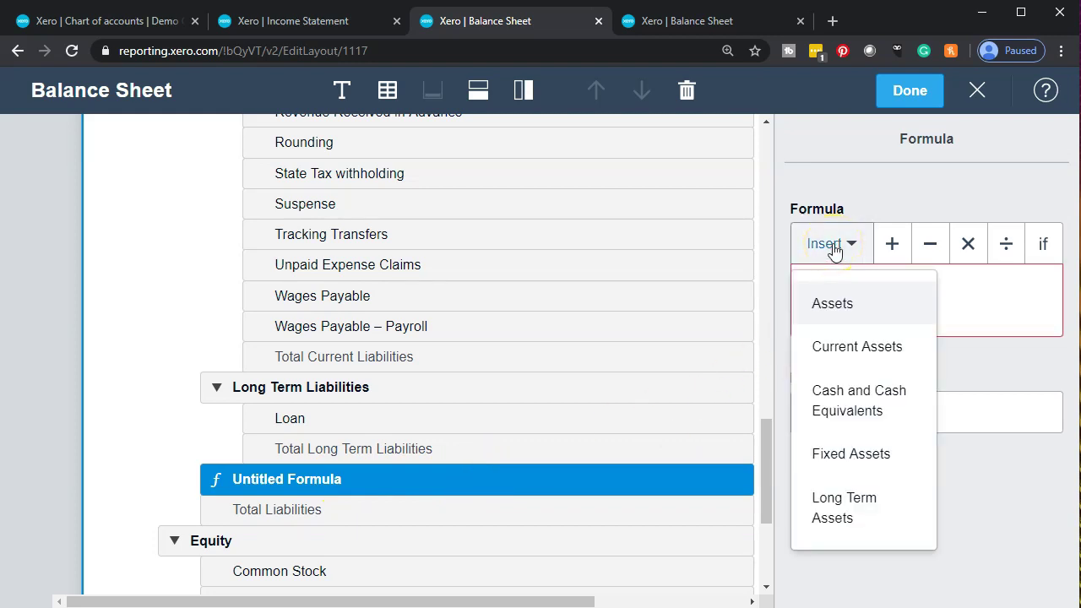
{"action": "left_click", "coordinate": [840, 304]}
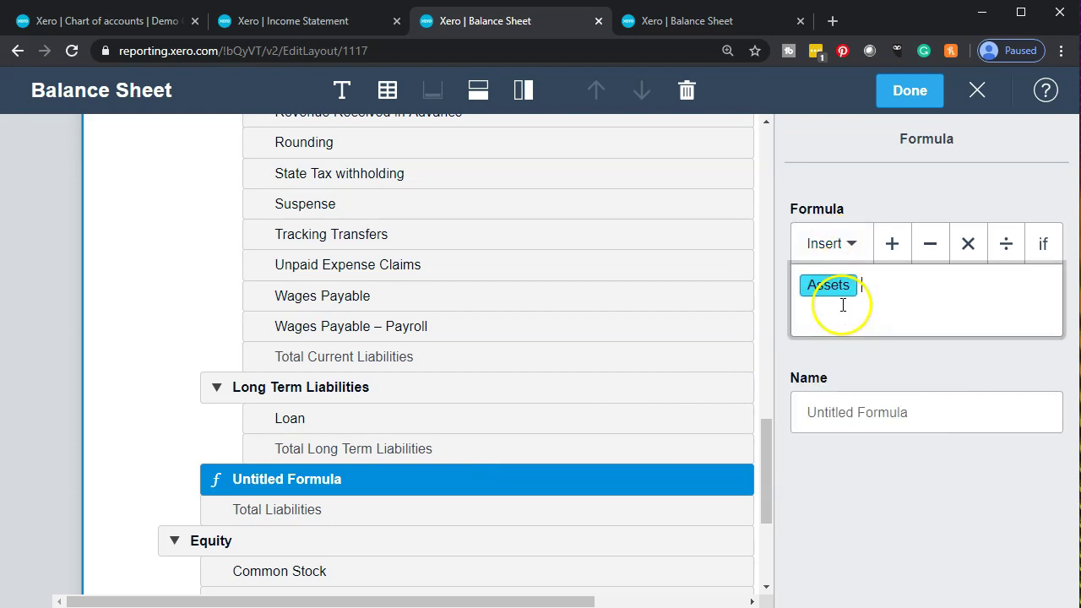
{"action": "left_click", "coordinate": [1004, 243]}
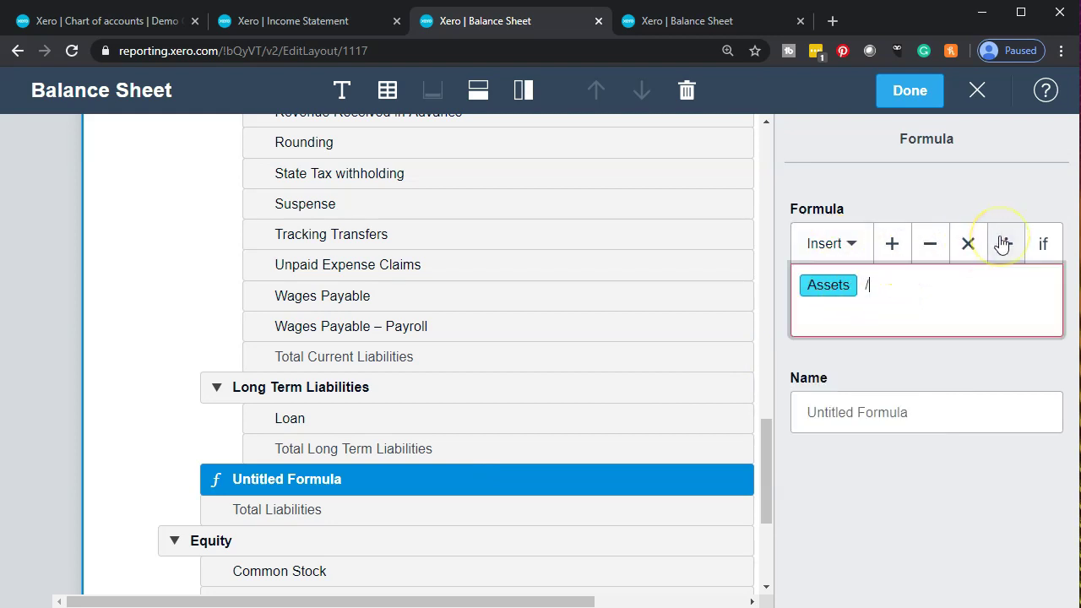
{"action": "left_click", "coordinate": [841, 249]}
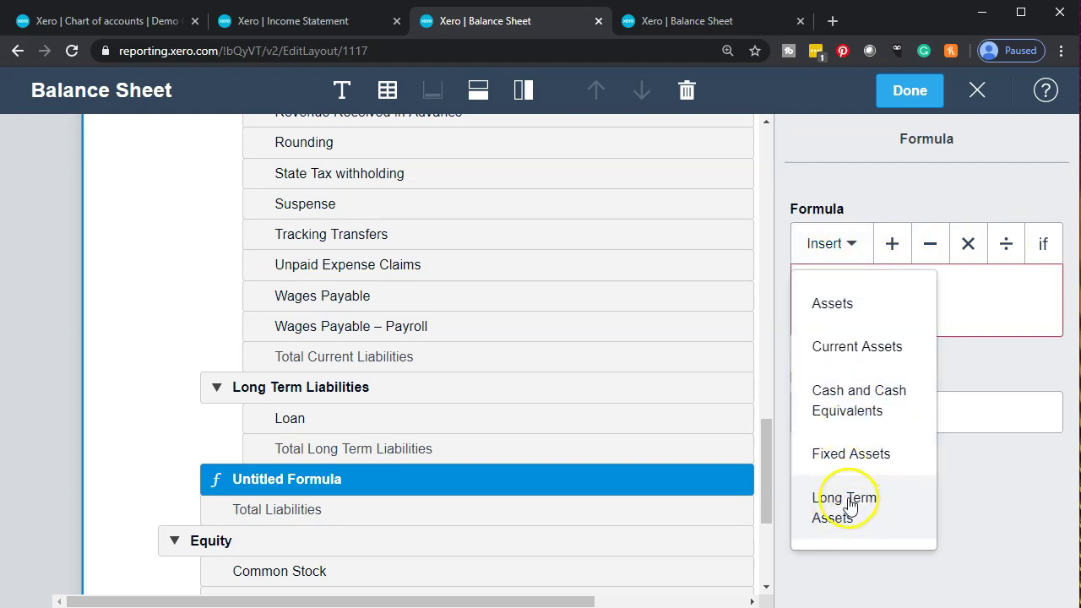
{"action": "left_click", "coordinate": [873, 358]}
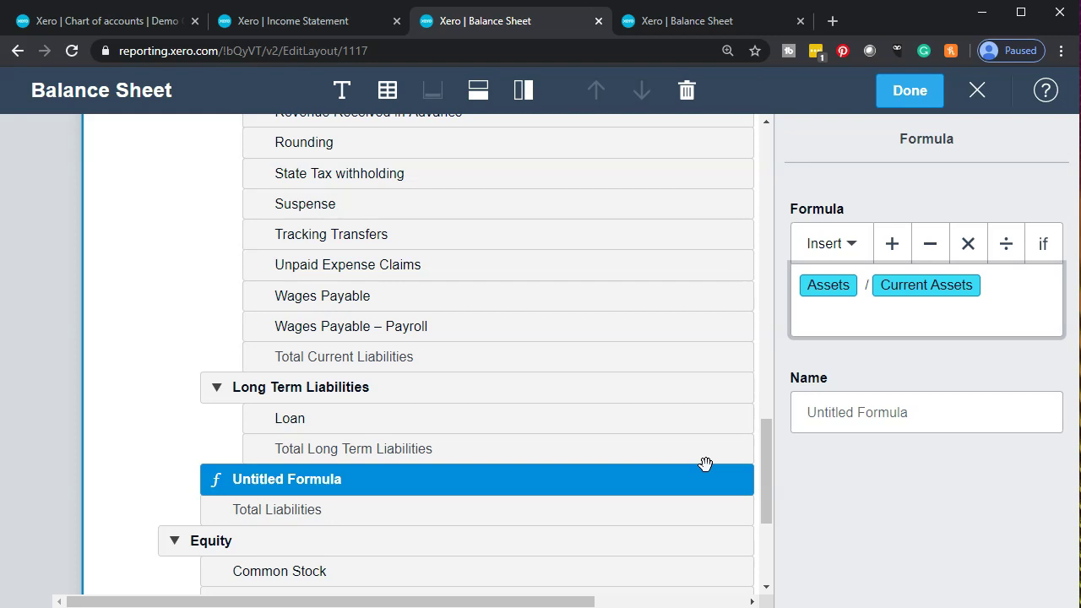
{"action": "left_click", "coordinate": [685, 87]}
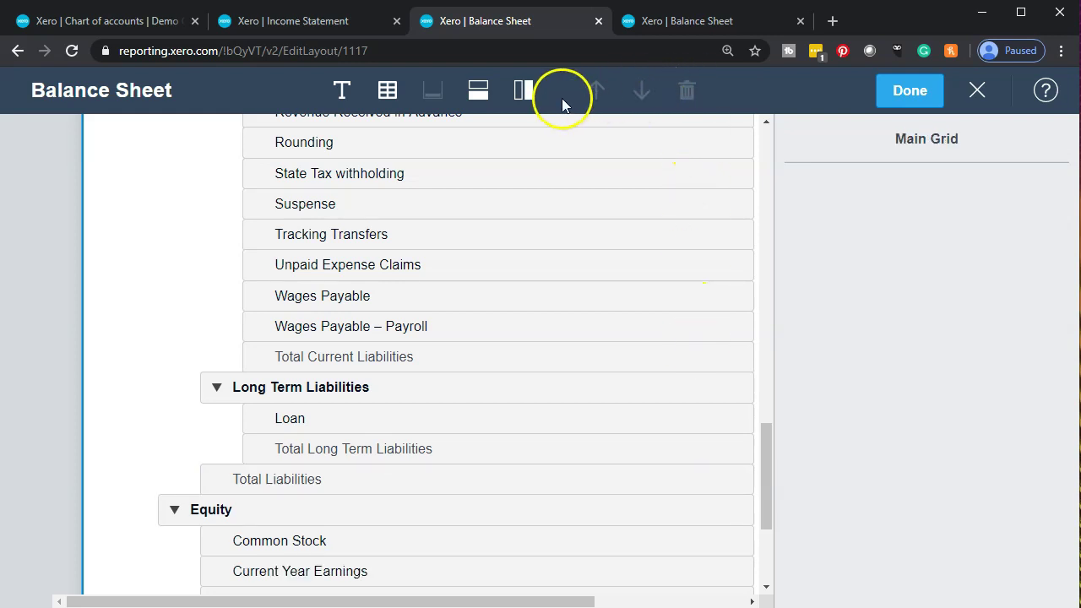
{"action": "left_click", "coordinate": [525, 93]}
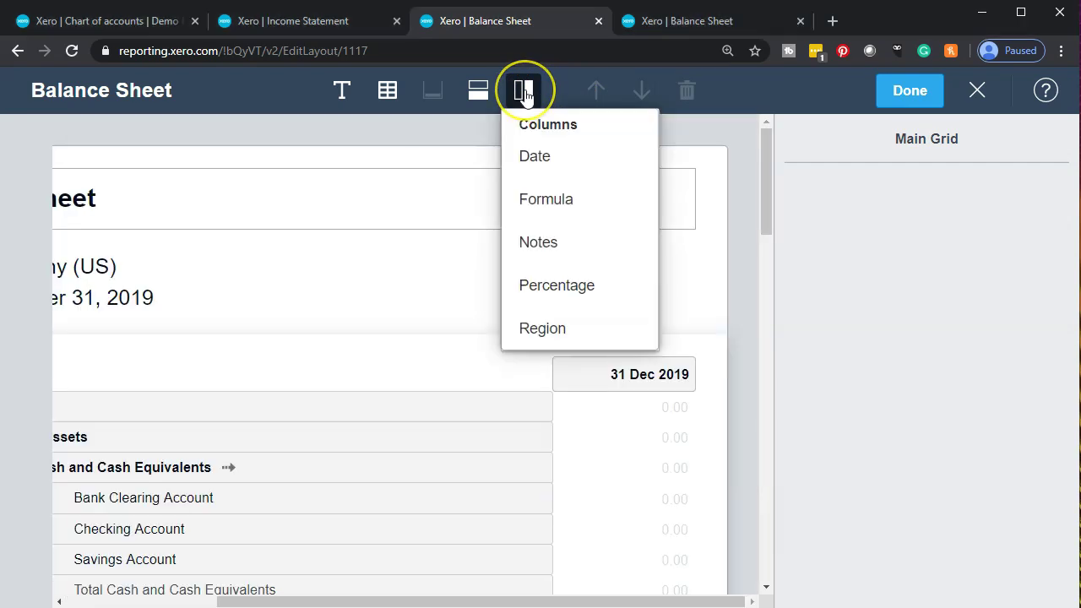
{"action": "left_click", "coordinate": [538, 157]}
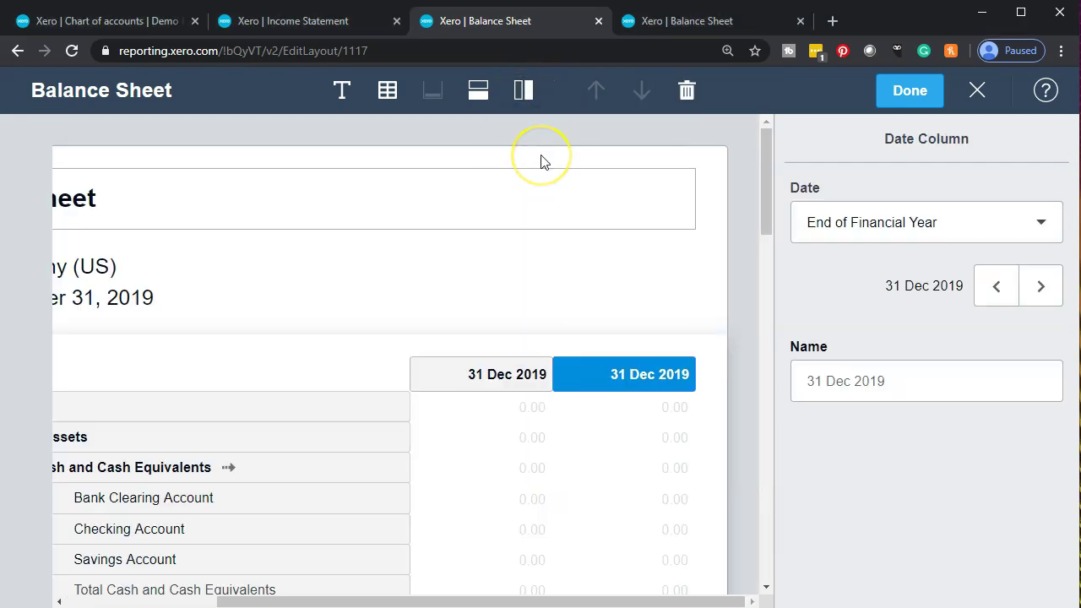
{"action": "left_click", "coordinate": [688, 91]}
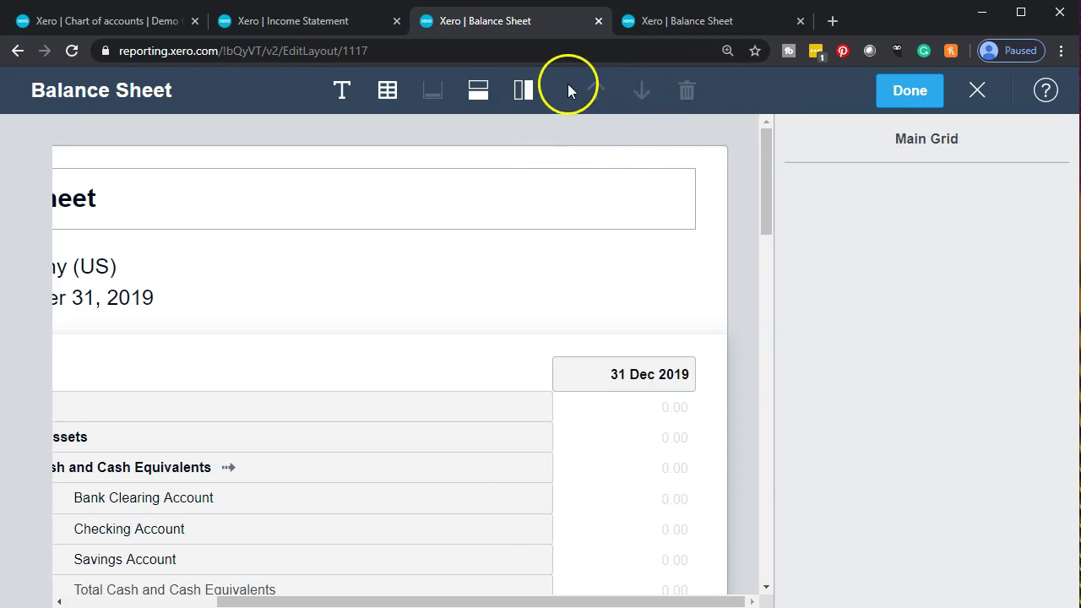
{"action": "left_click", "coordinate": [523, 92]}
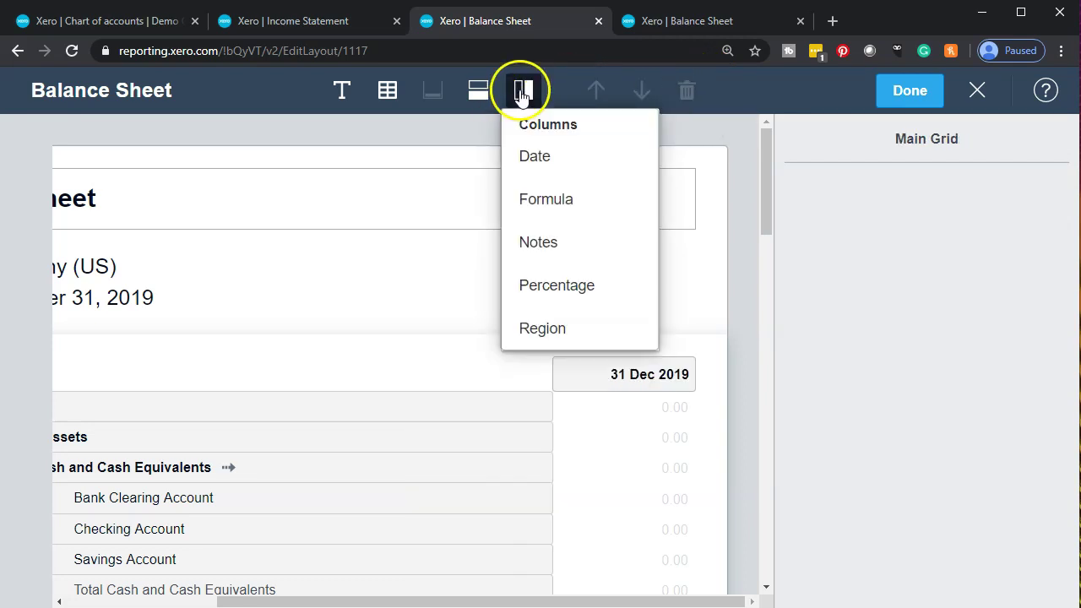
{"action": "left_click", "coordinate": [545, 199]}
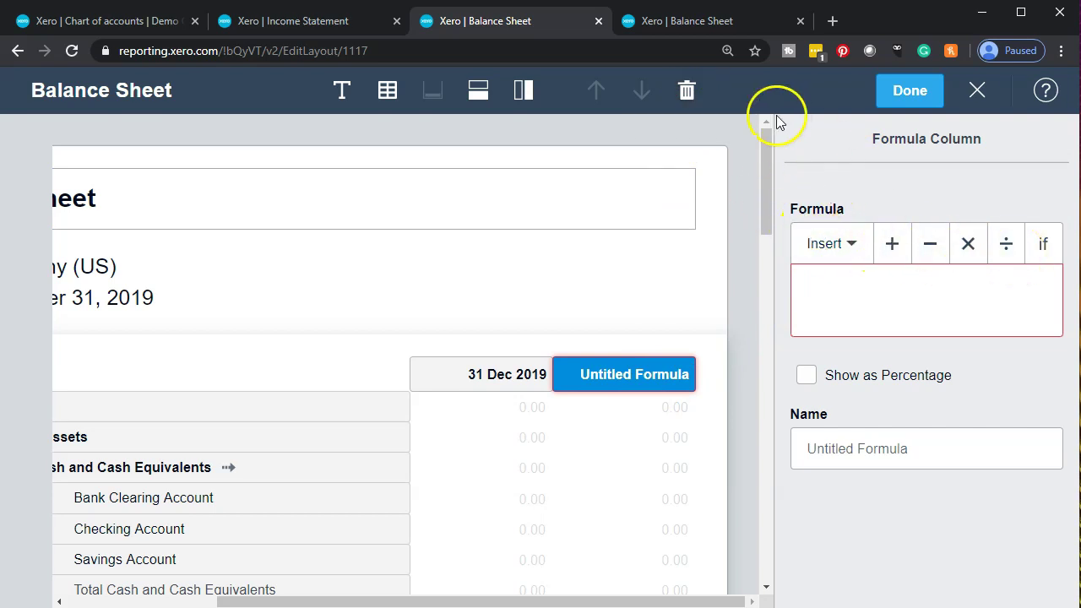
{"action": "left_click", "coordinate": [687, 90]}
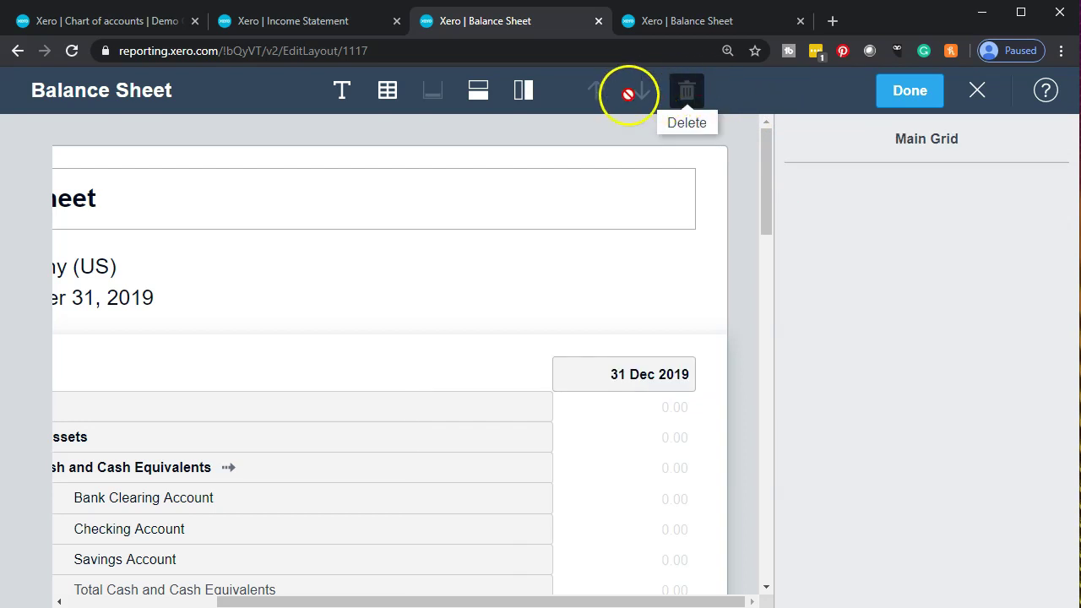
{"action": "left_click", "coordinate": [524, 90]}
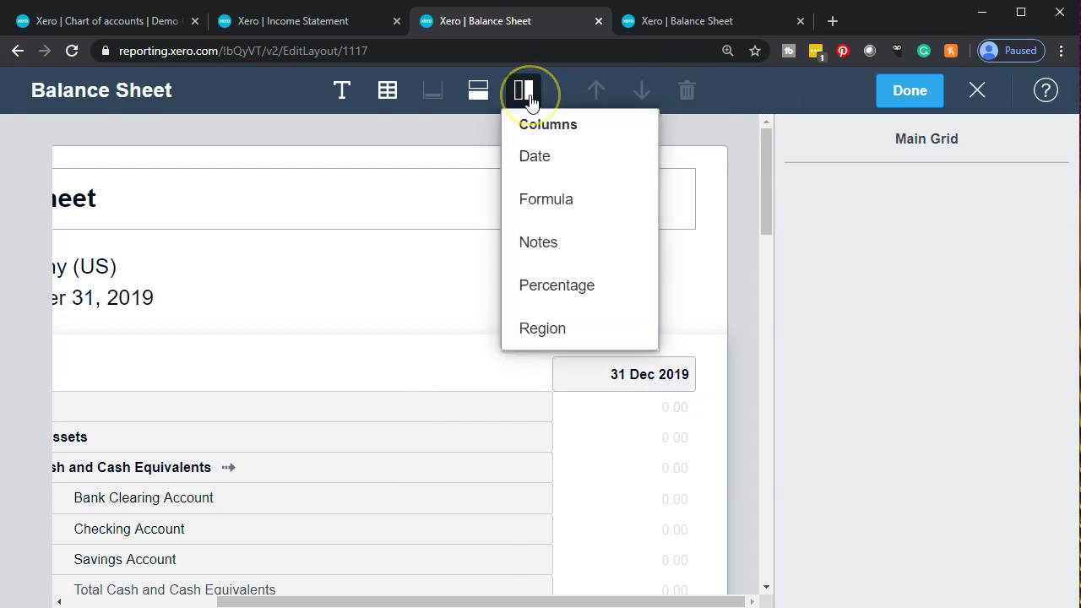
{"action": "left_click", "coordinate": [541, 242]}
{"action": "left_click", "coordinate": [614, 379]}
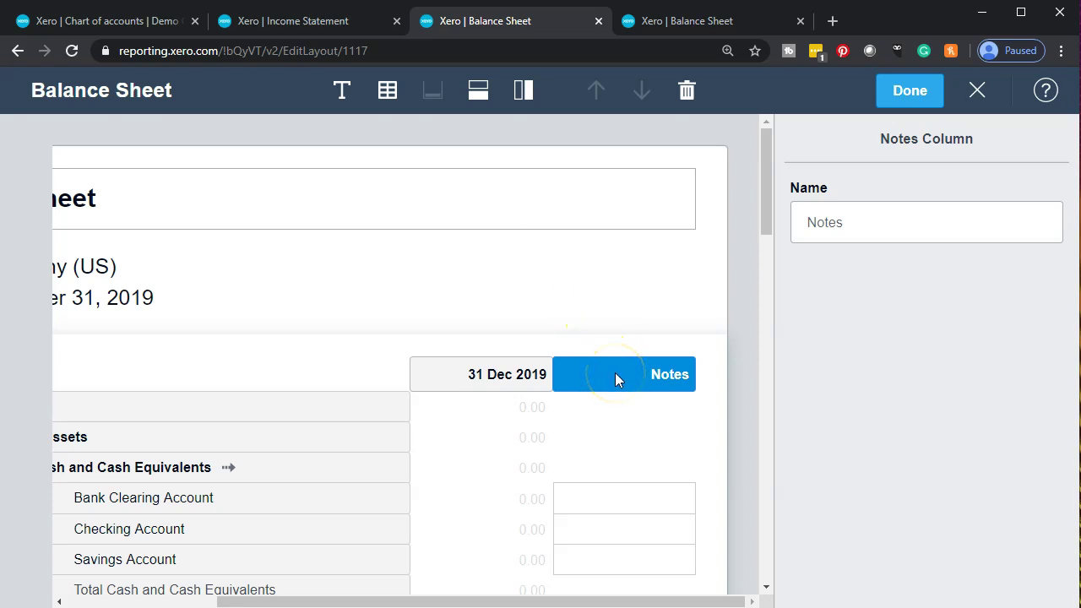
{"action": "left_click", "coordinate": [686, 91]}
{"action": "left_click", "coordinate": [523, 90]}
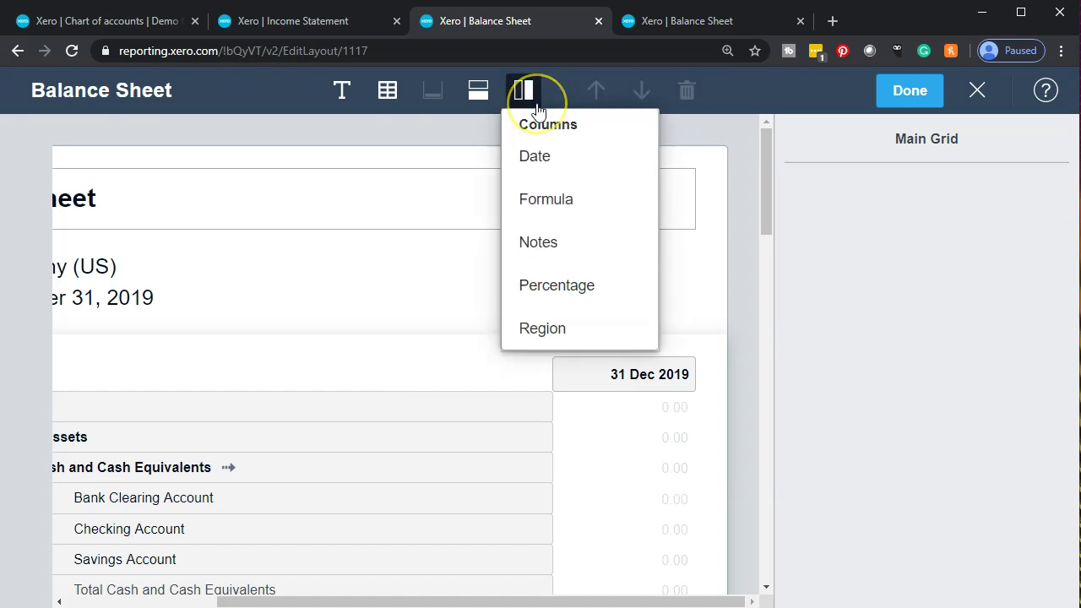
{"action": "left_click", "coordinate": [558, 285]}
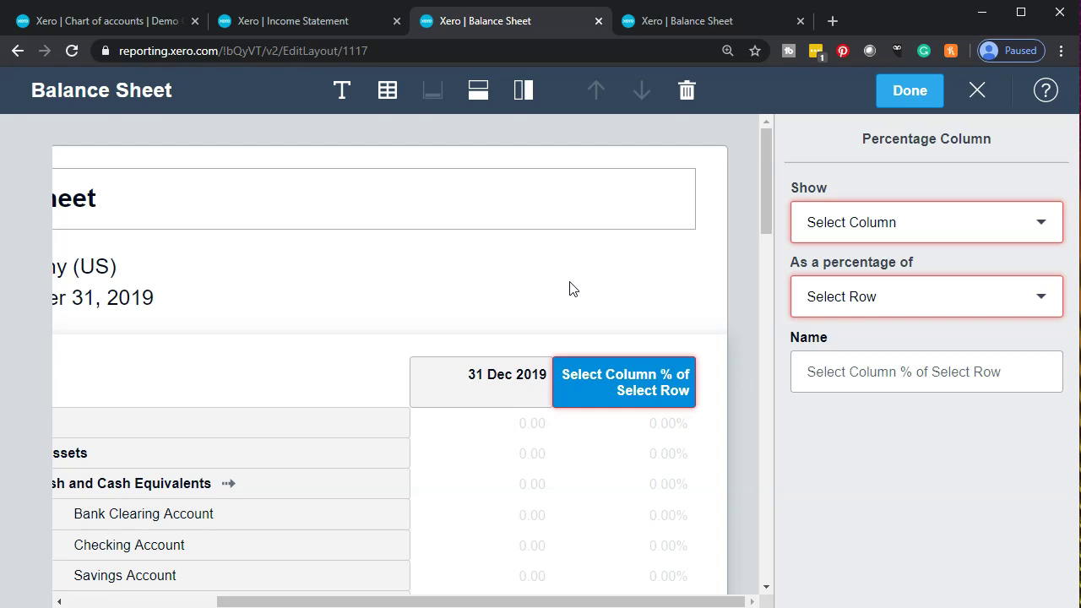
{"action": "left_click", "coordinate": [617, 385]}
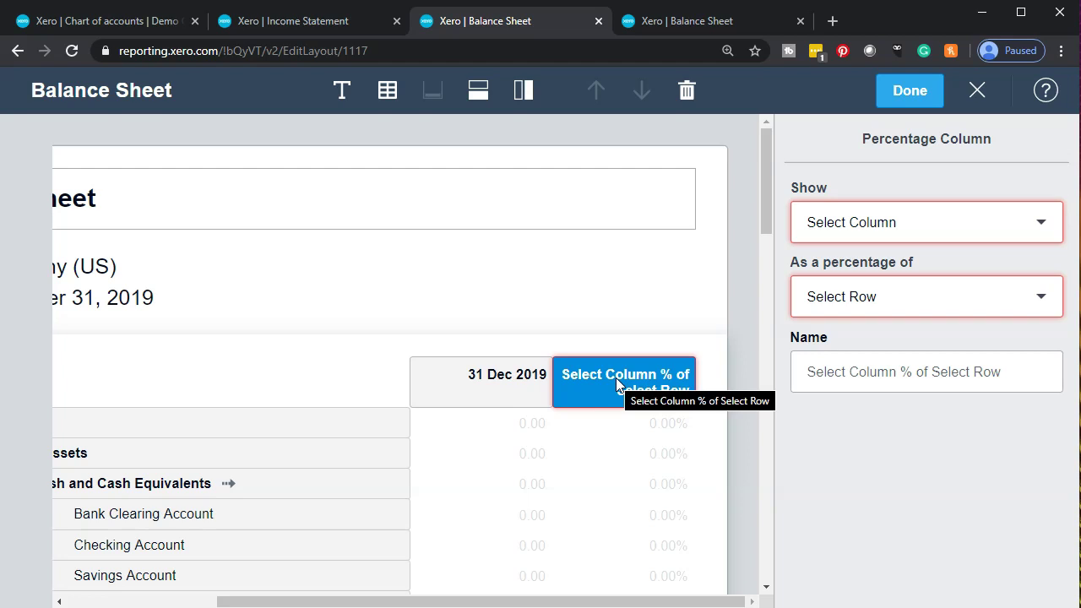
{"action": "left_click", "coordinate": [687, 90]}
{"action": "left_click", "coordinate": [538, 97]}
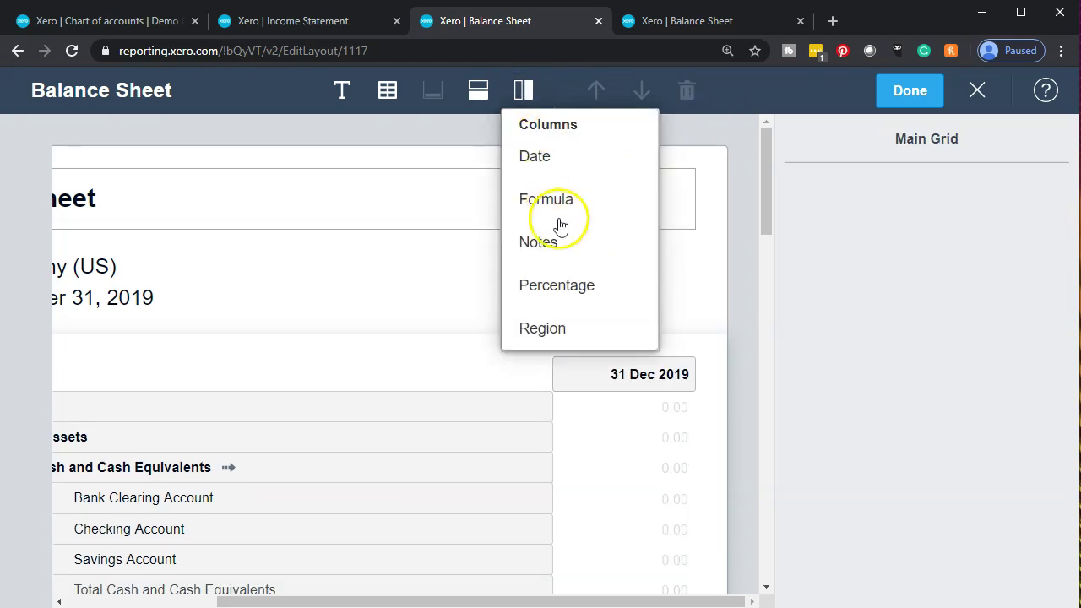
{"action": "left_click", "coordinate": [561, 329]}
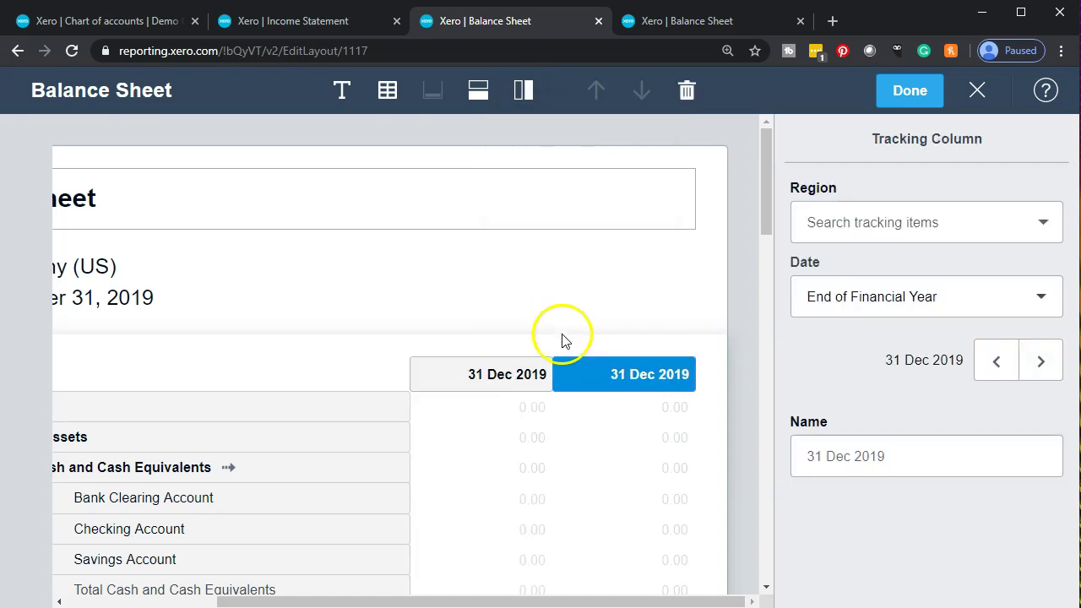
{"action": "left_click", "coordinate": [688, 93]}
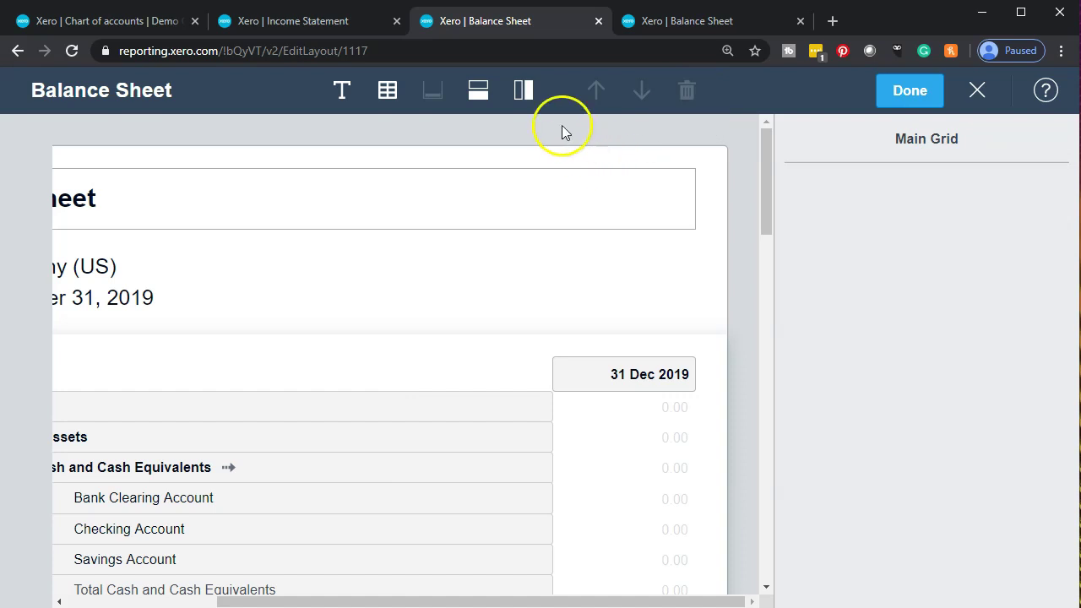
{"action": "left_click", "coordinate": [524, 93]}
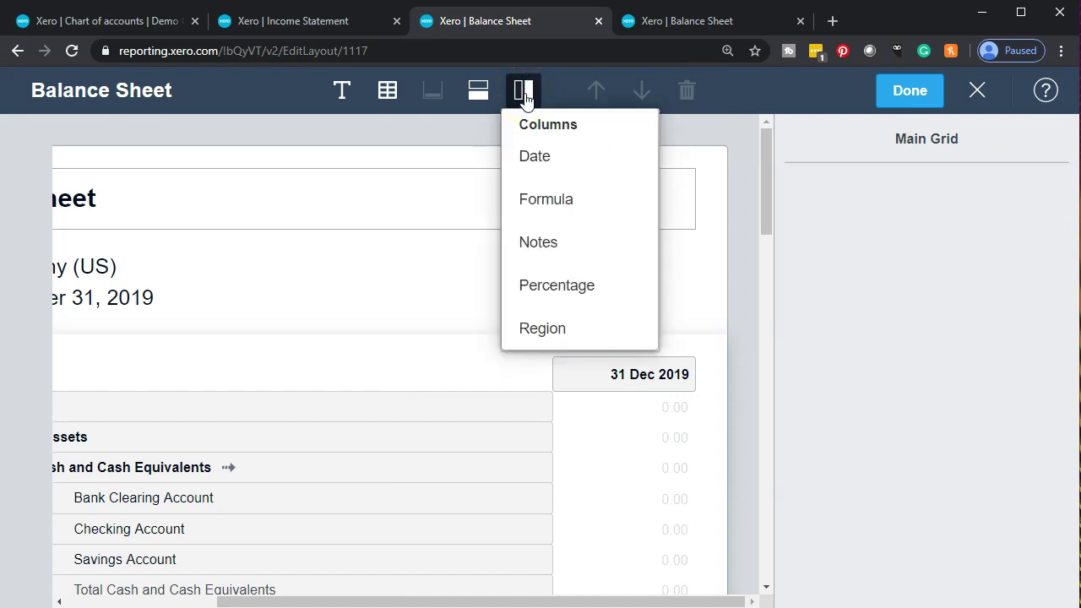
{"action": "left_click", "coordinate": [369, 145]}
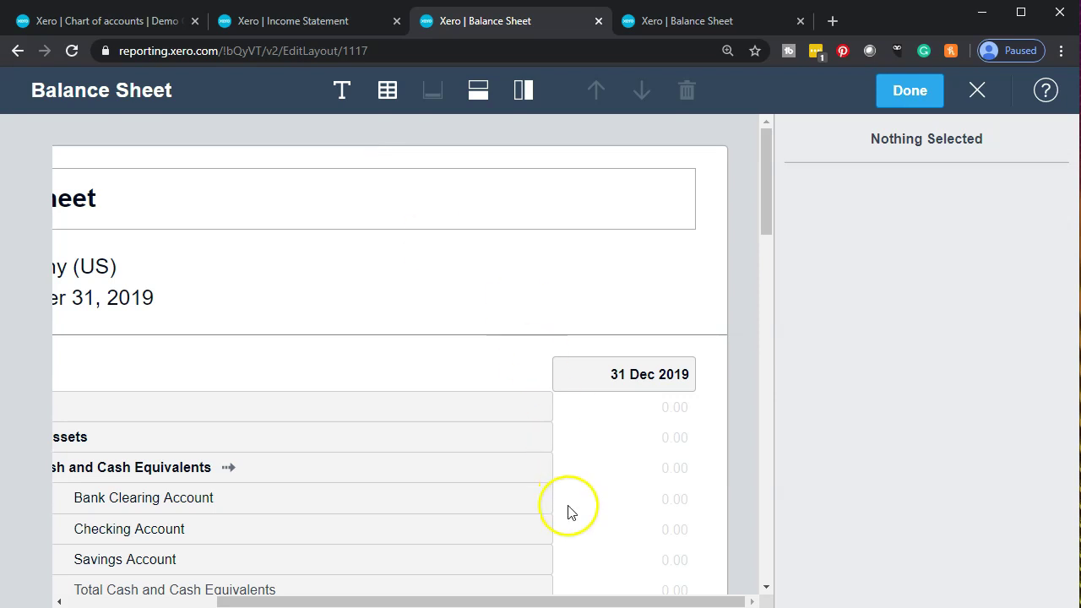
Select the Long Term Assets group row below Fixed Assets to show its settings.
{"action": "left_click_drag", "start_coordinate": [544, 589], "coordinate": [338, 579]}
{"action": "left_click", "coordinate": [382, 429]}
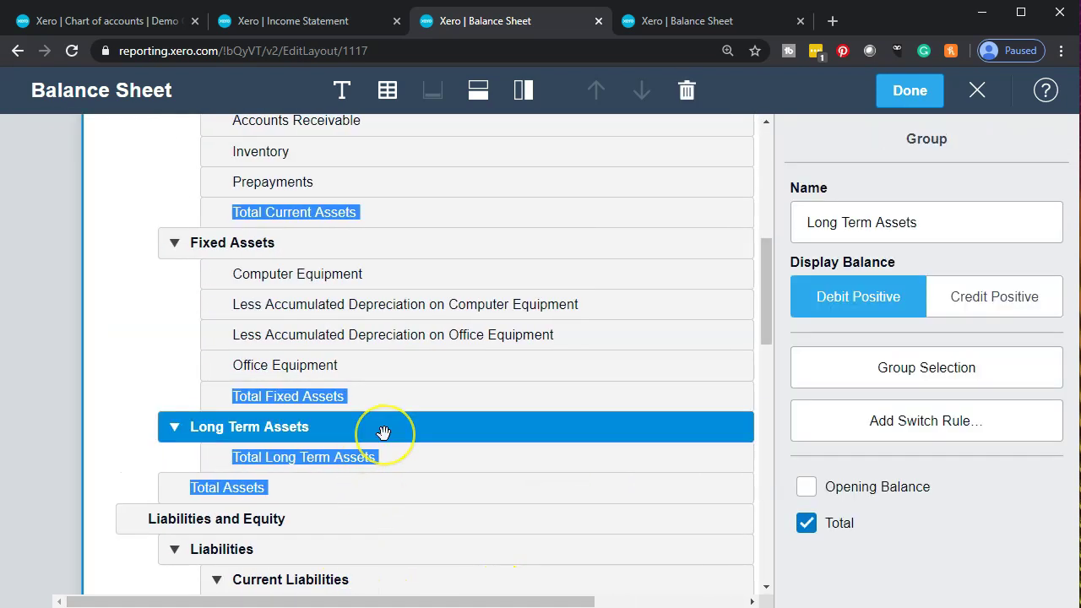
{"action": "scroll", "coordinate": [383, 432], "scroll_direction": "up", "scroll_amount": 6}
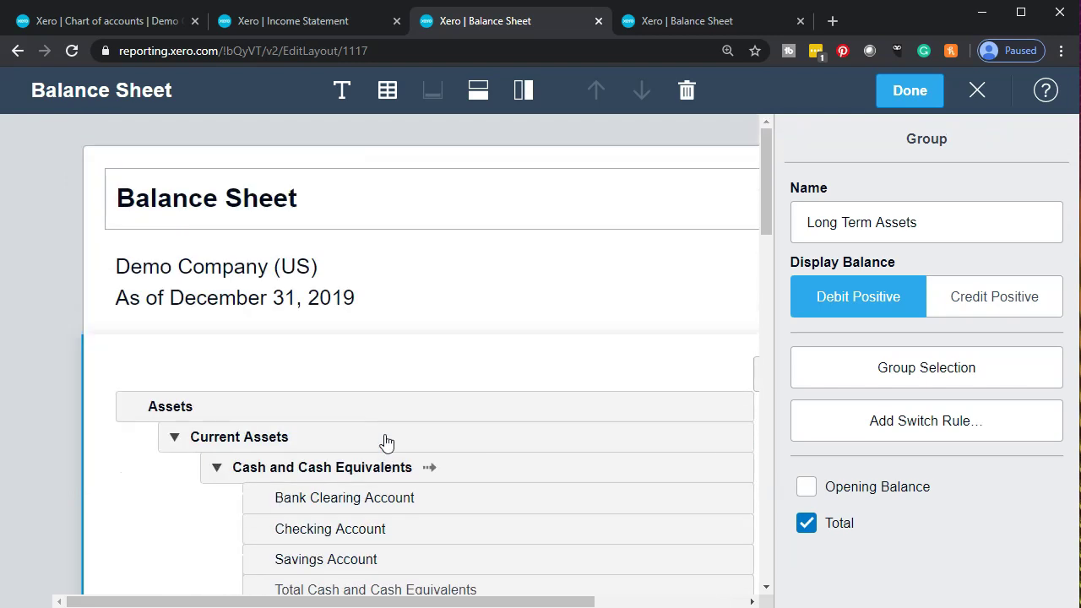